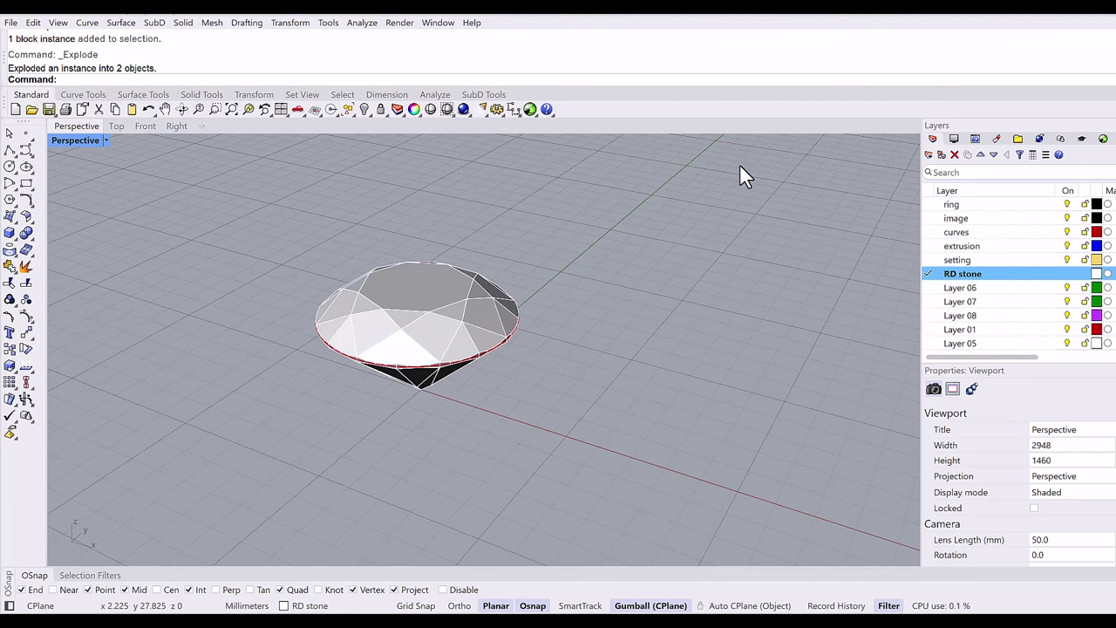
Select the gem's red girdle curve and move it down just below the stone.
right_drag(547, 267, 547, 254)
scroll(440, 335, up, 5)
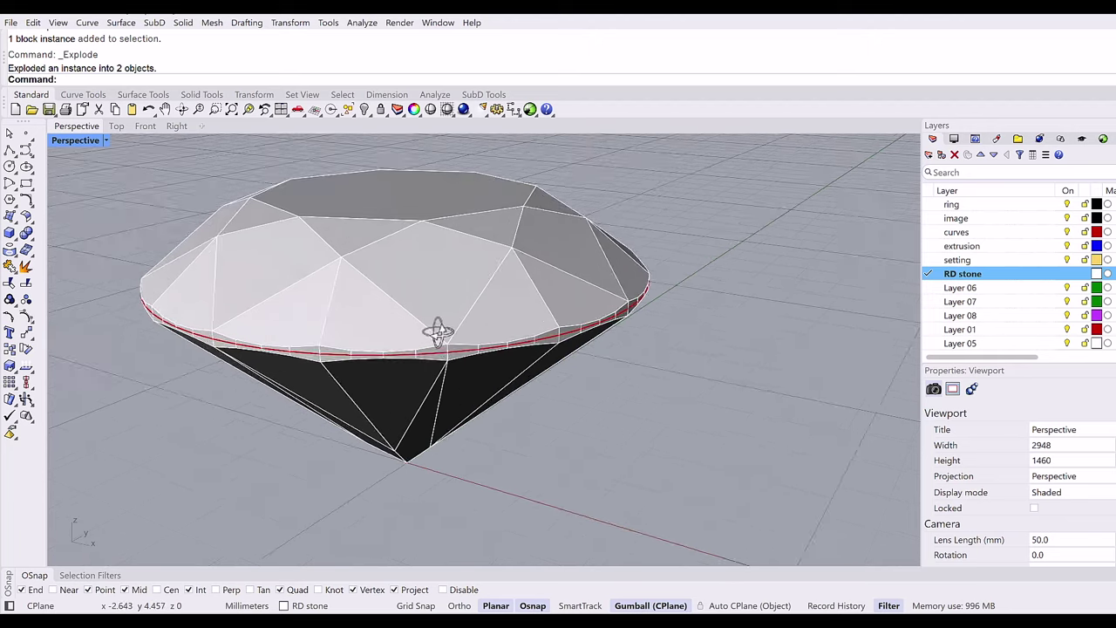
click(481, 335)
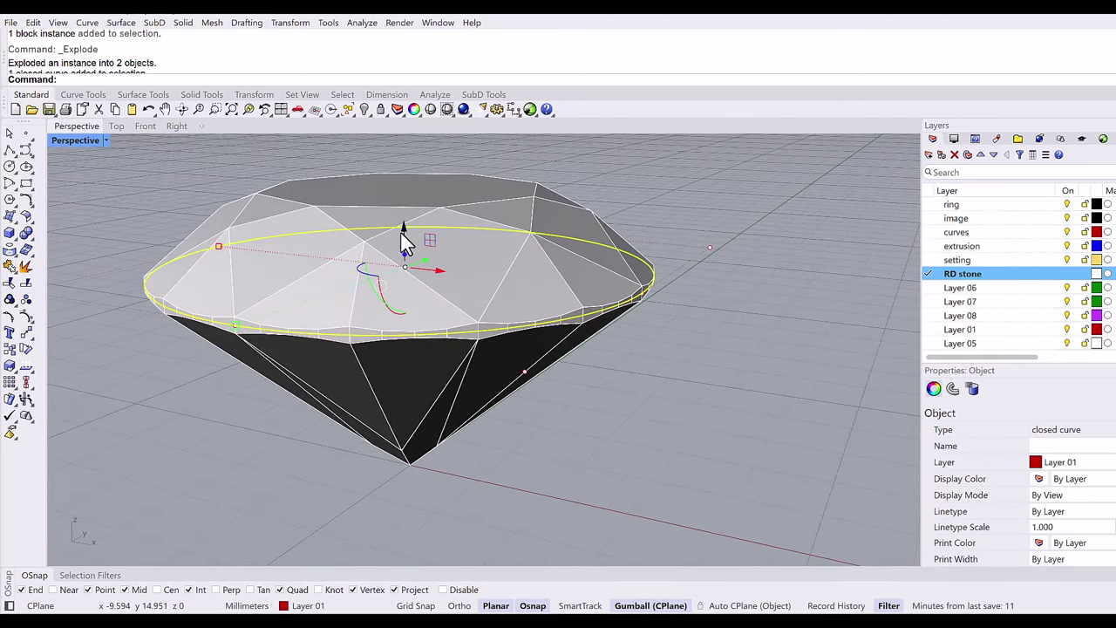
mouse_move(406, 230)
drag(406, 231, 406, 280)
In the Front view, extrude the girdle curve downward into a closed solid cylinder.
click(141, 126)
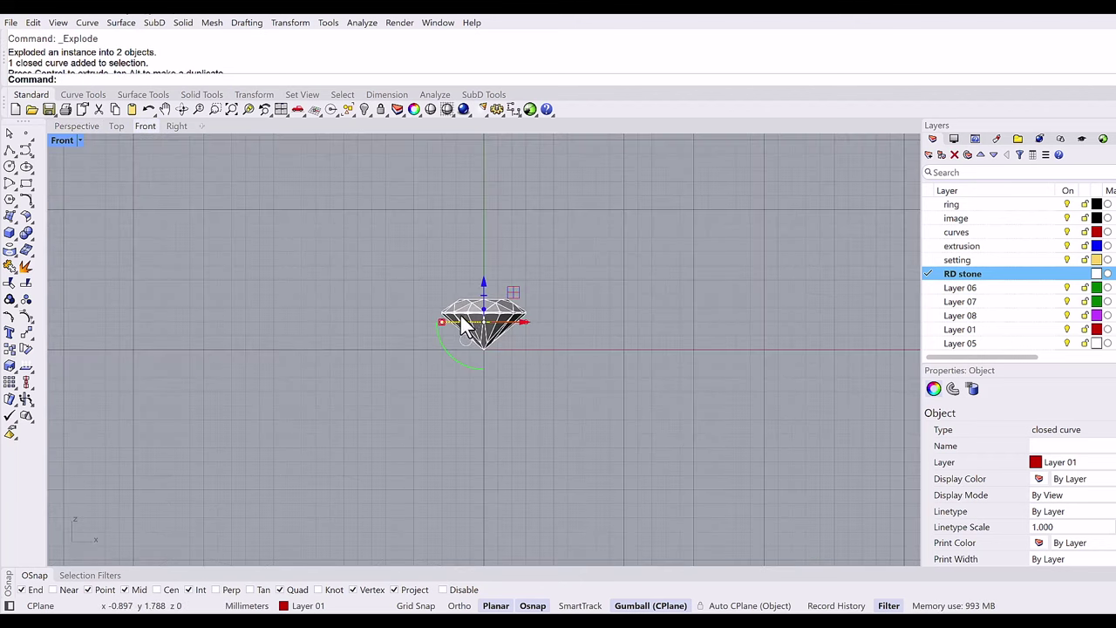
scroll(460, 313, up, 3)
scroll(435, 335, up, 2)
key(ctrl+z)
drag(427, 324, 410, 324)
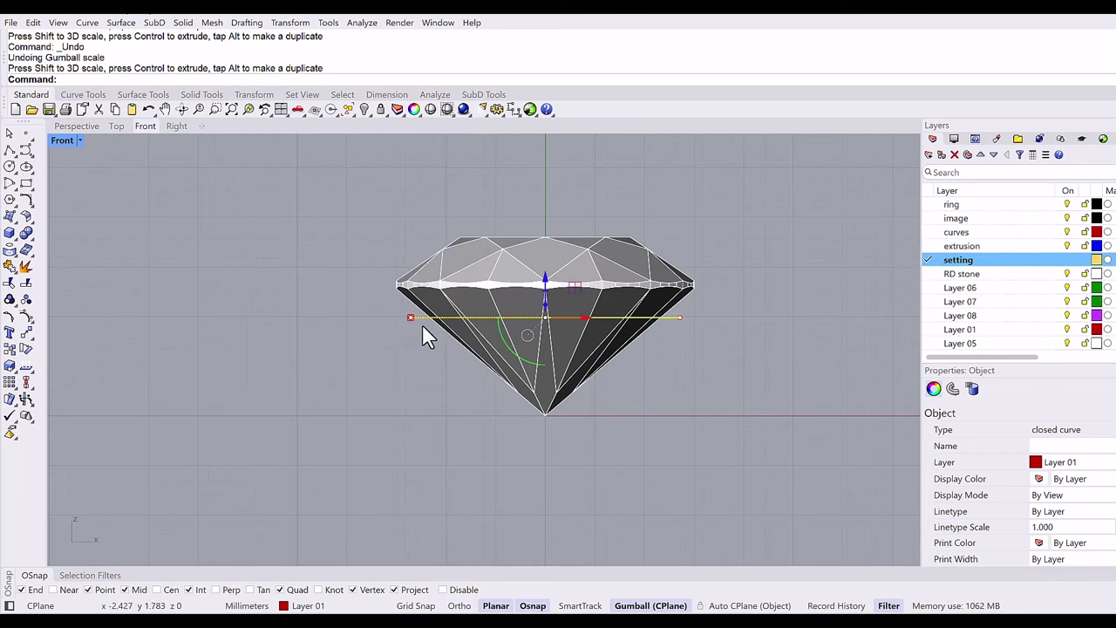
scroll(422, 329, down, 1)
right_drag(482, 330, 449, 318)
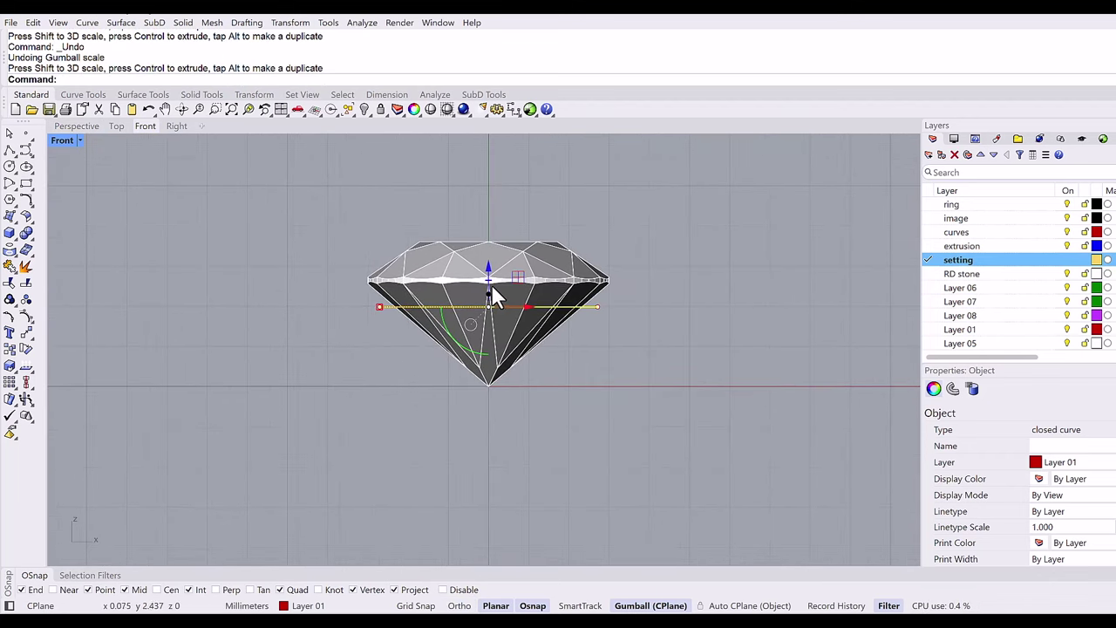
drag(487, 293, 485, 413)
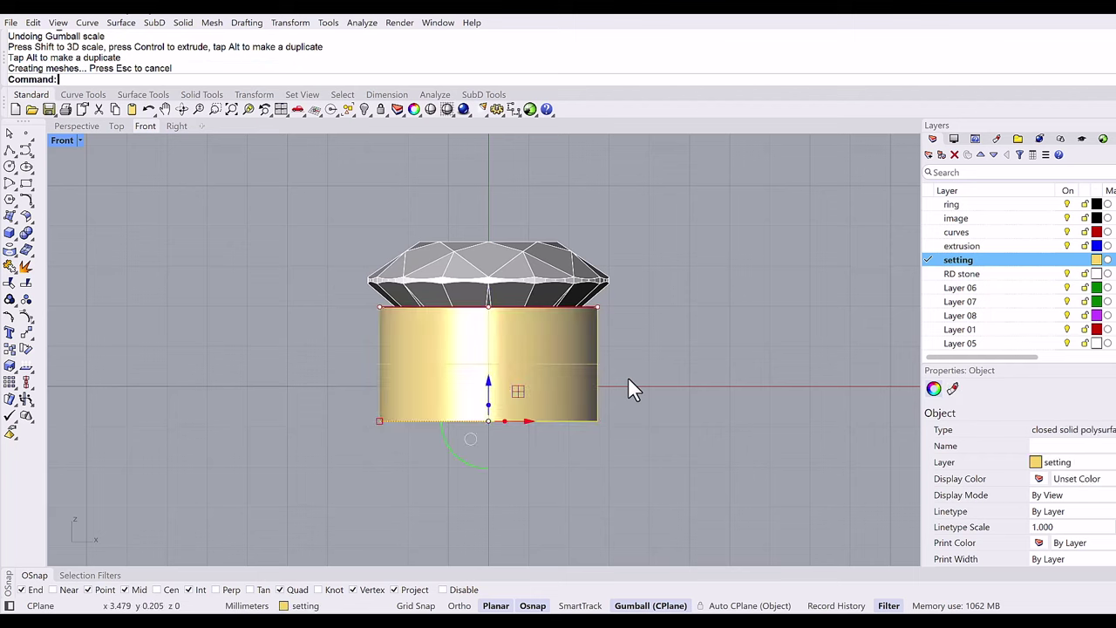
In the wireframe Top view, draw a circle about 3 mm across centred at the origin.
click(628, 377)
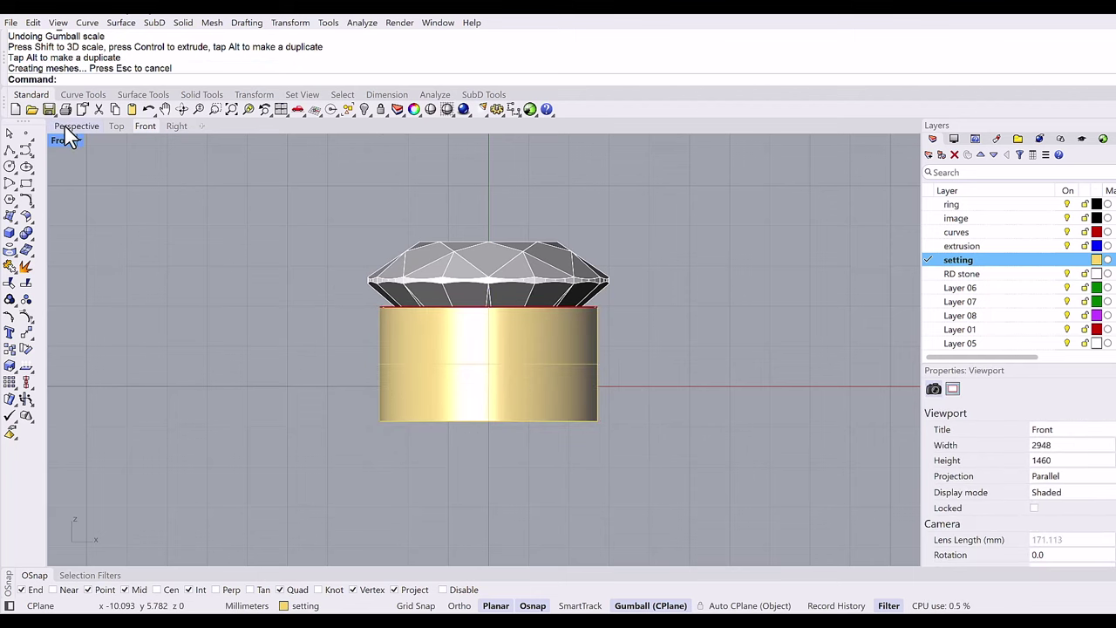
click(67, 126)
scroll(402, 378, down, 5)
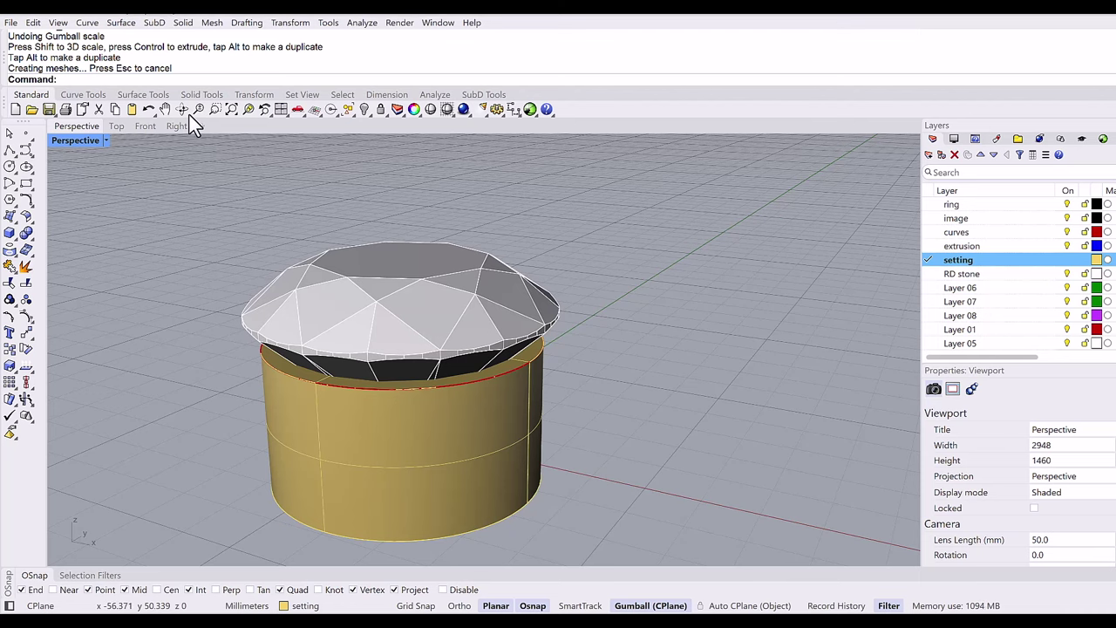
click(116, 125)
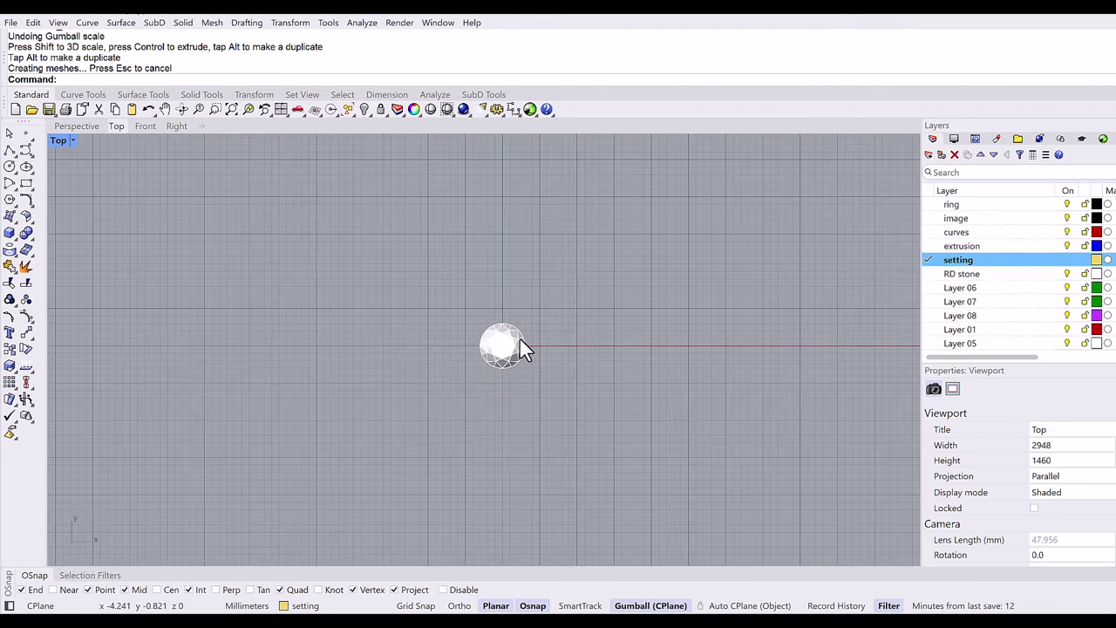
scroll(519, 338, up, 4)
right_drag(520, 339, 474, 330)
key(ctrl+alt+w)
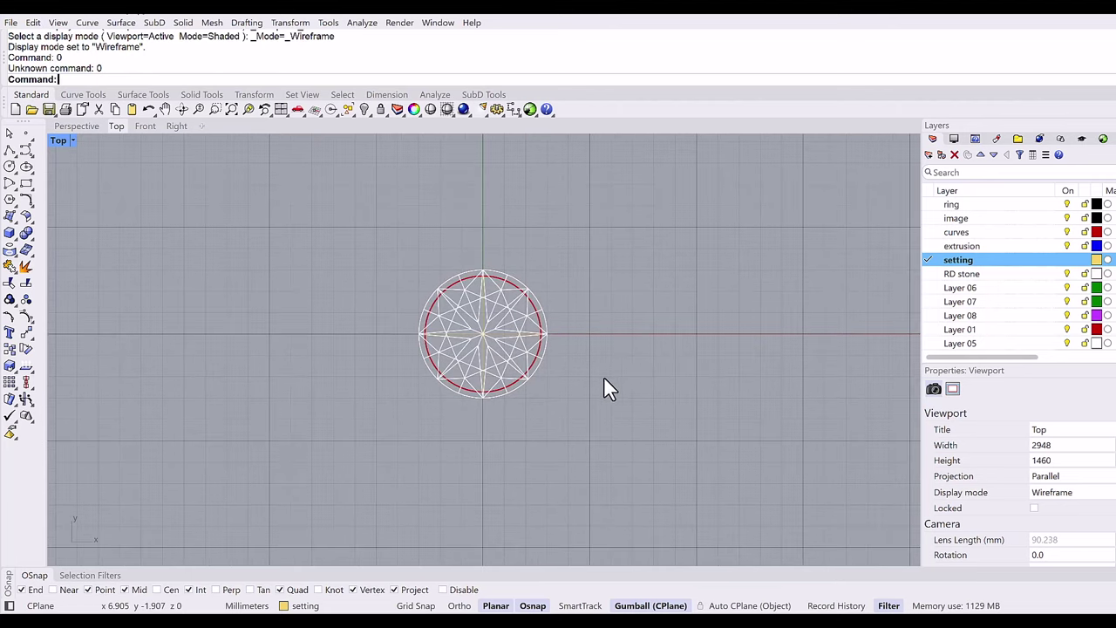
click(10, 167)
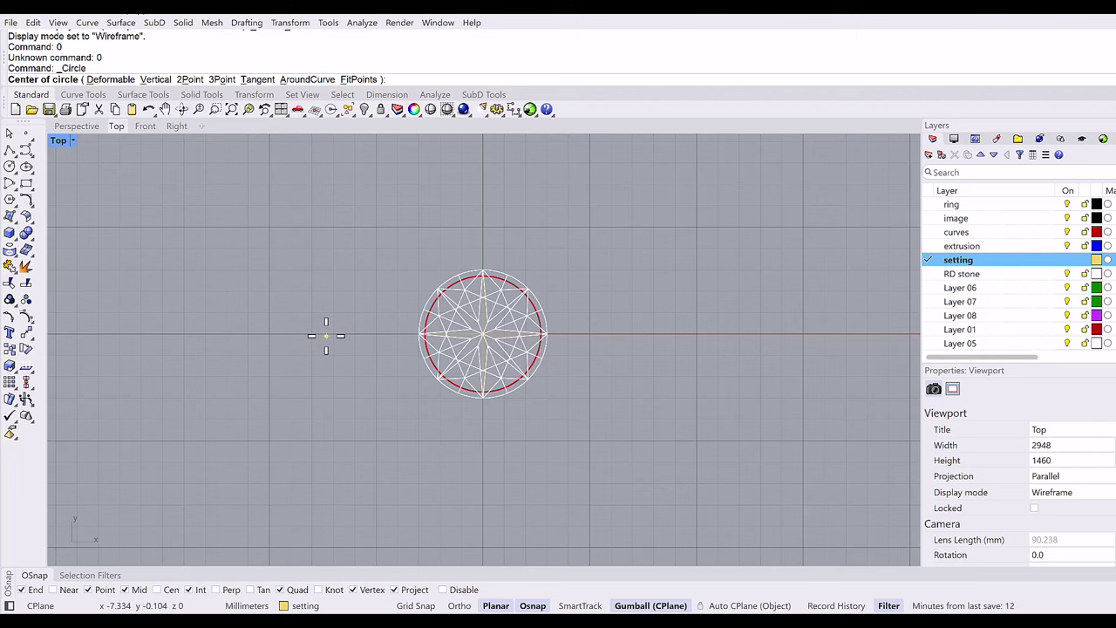
text(0)
key(Return)
scroll(536, 357, up, 2)
scroll(503, 337, up, 2)
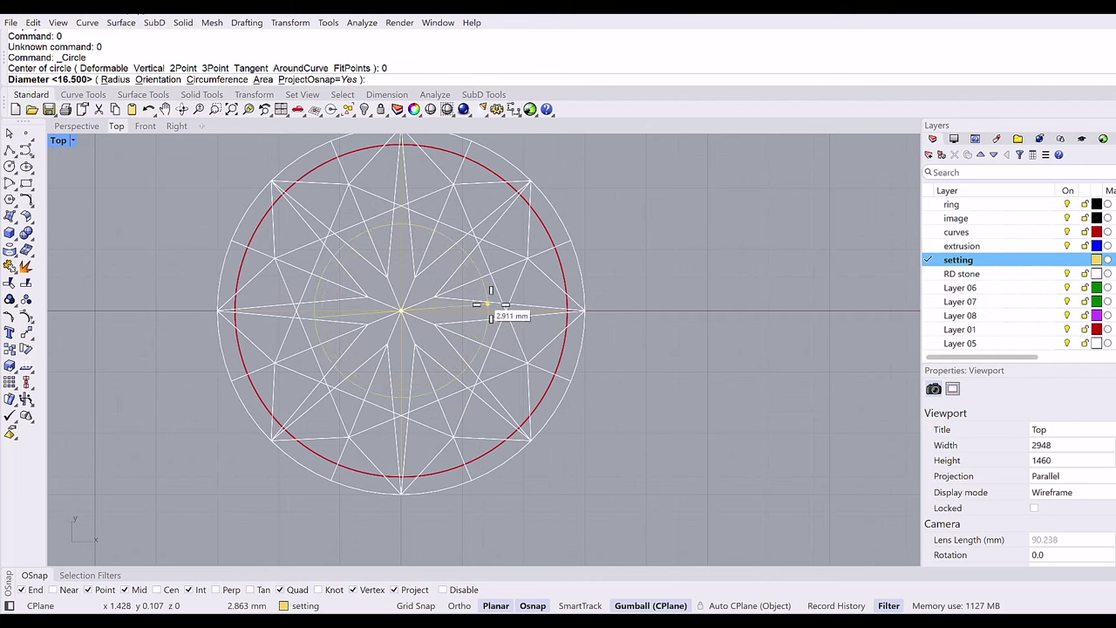
click(494, 305)
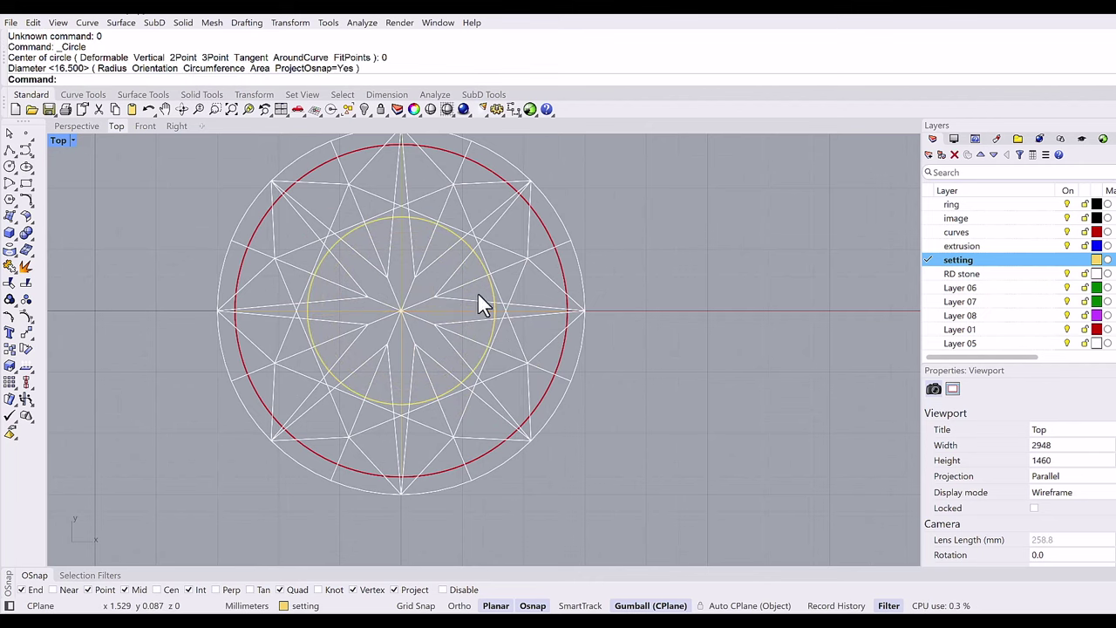
Push the inner circle through the cylinder to cut a hole, then restore shaded display.
click(381, 179)
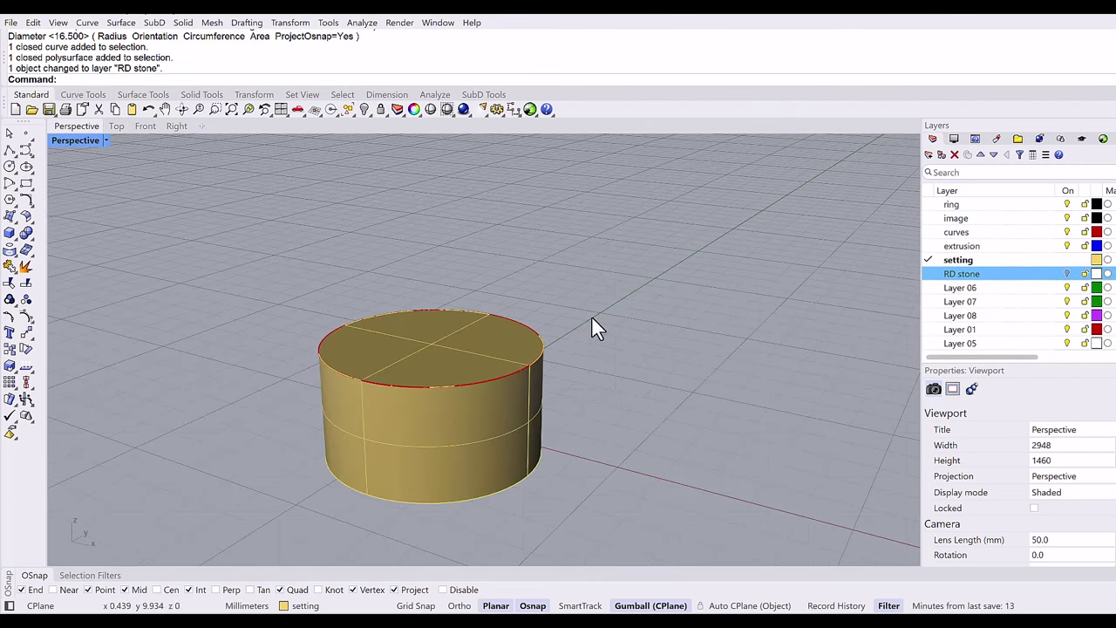
key(ctrl+alt+w)
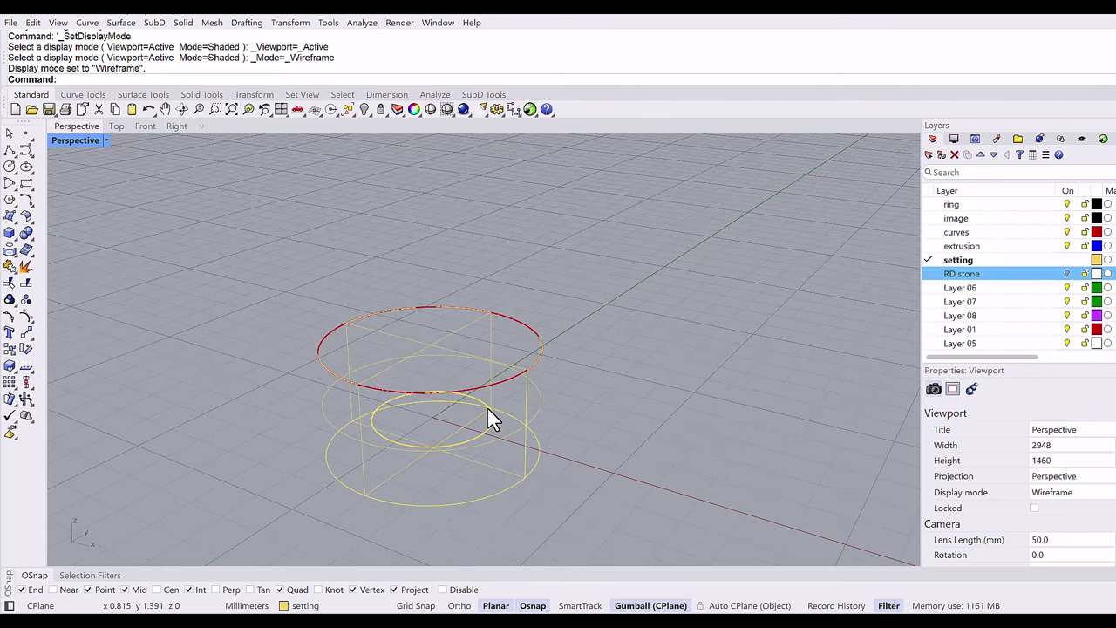
click(480, 400)
scroll(444, 402, down, 4)
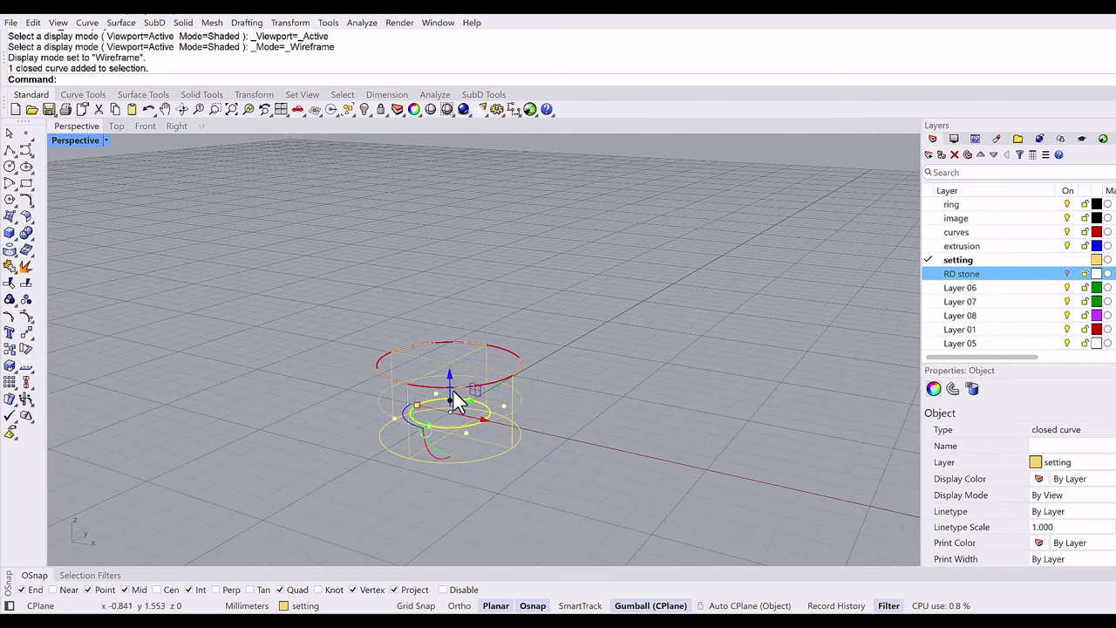
click(448, 385)
right_drag(452, 387, 453, 394)
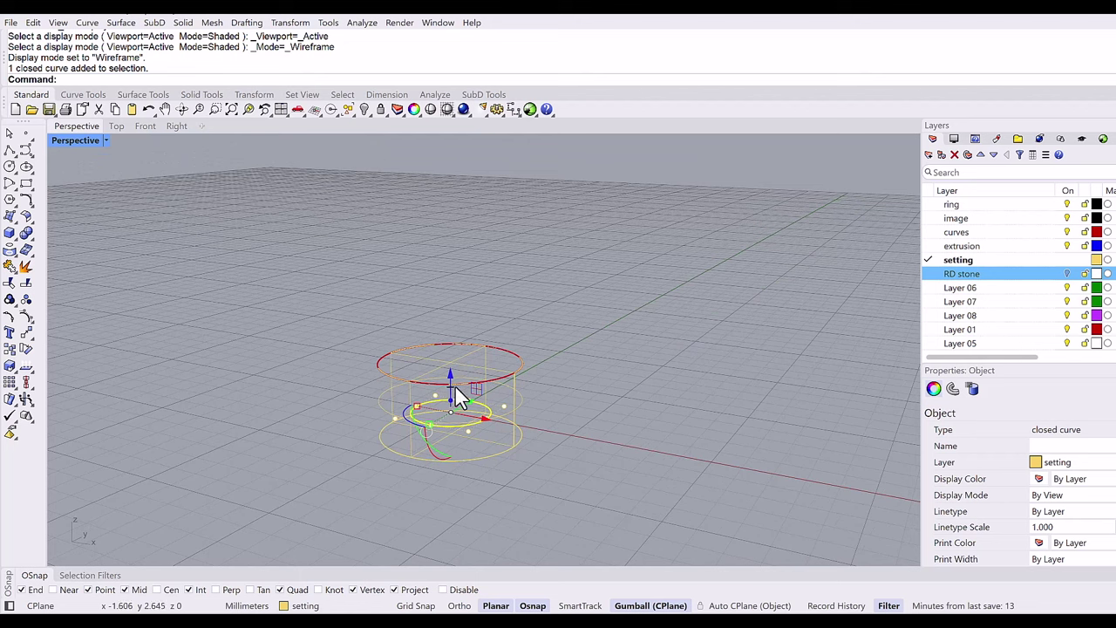
drag(452, 394, 470, 292)
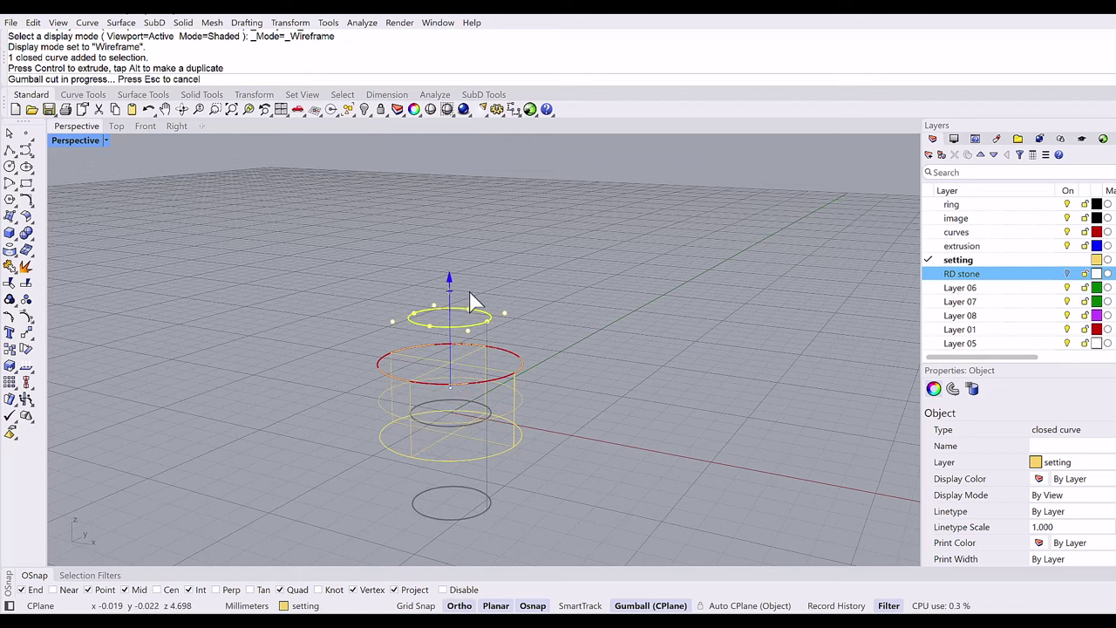
middle_click(567, 316)
click(563, 304)
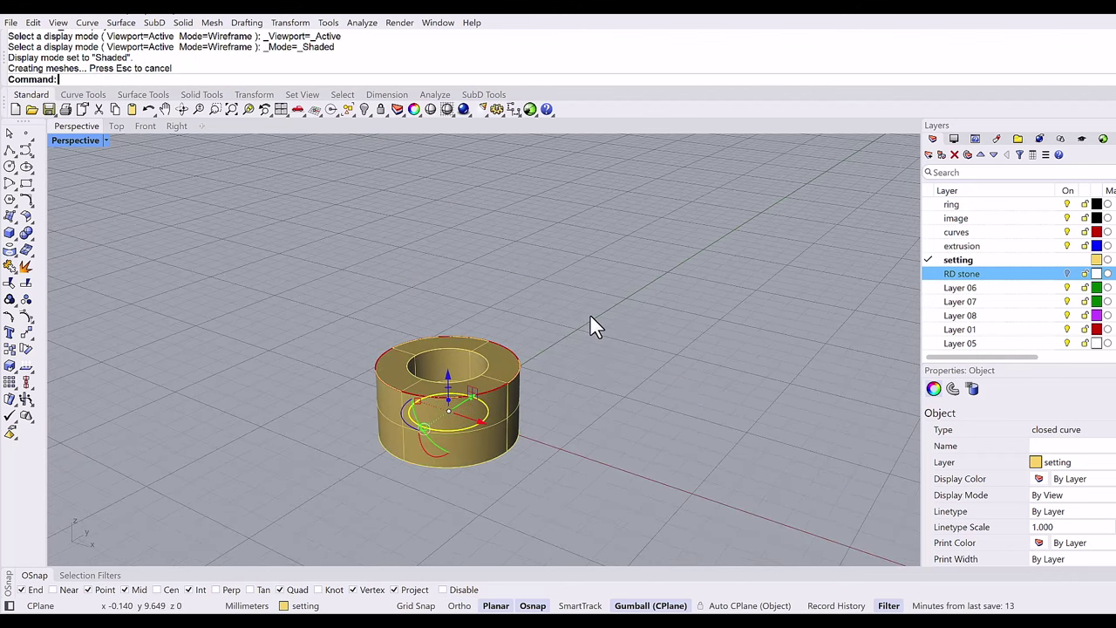
Chamfer the hole's inner top edge with a 0.6 distance using Chamfer Edge.
click(587, 340)
scroll(441, 344, up, 5)
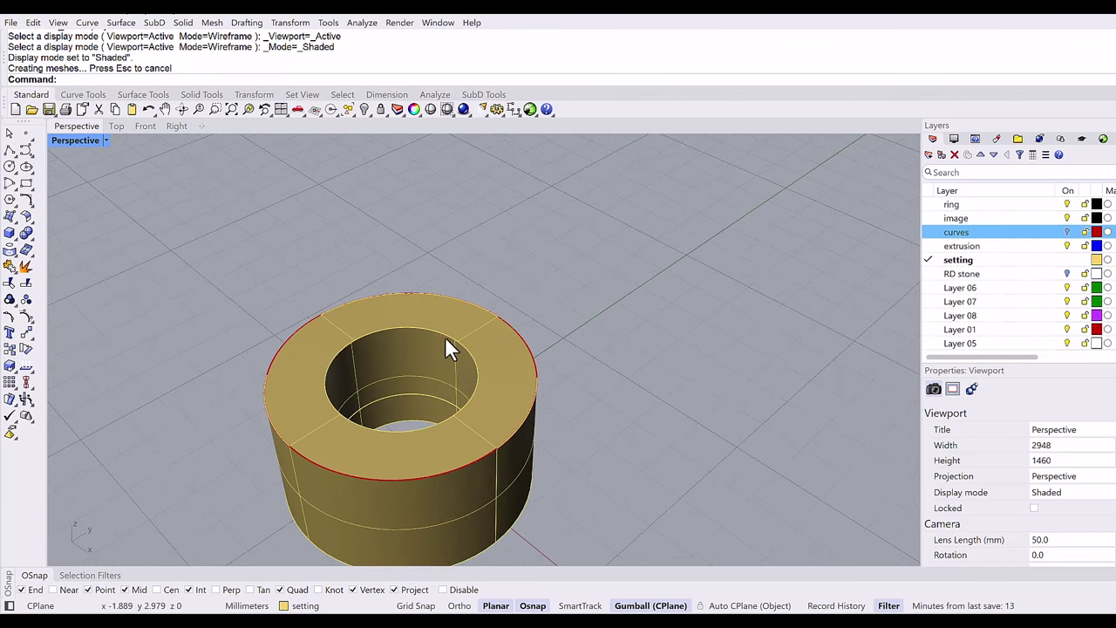
click(195, 96)
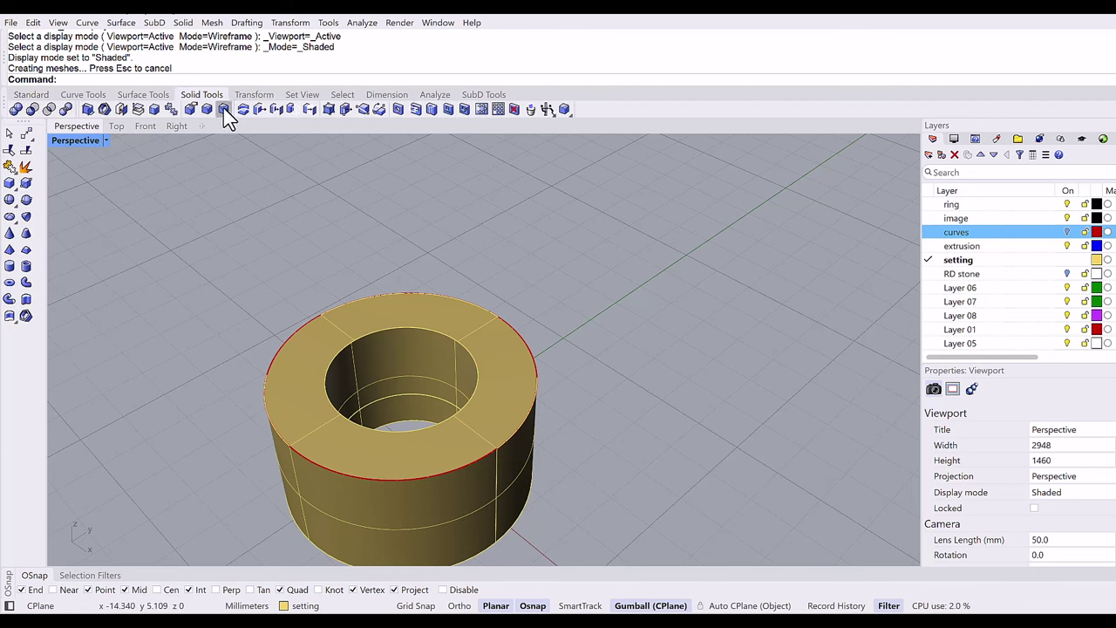
click(224, 110)
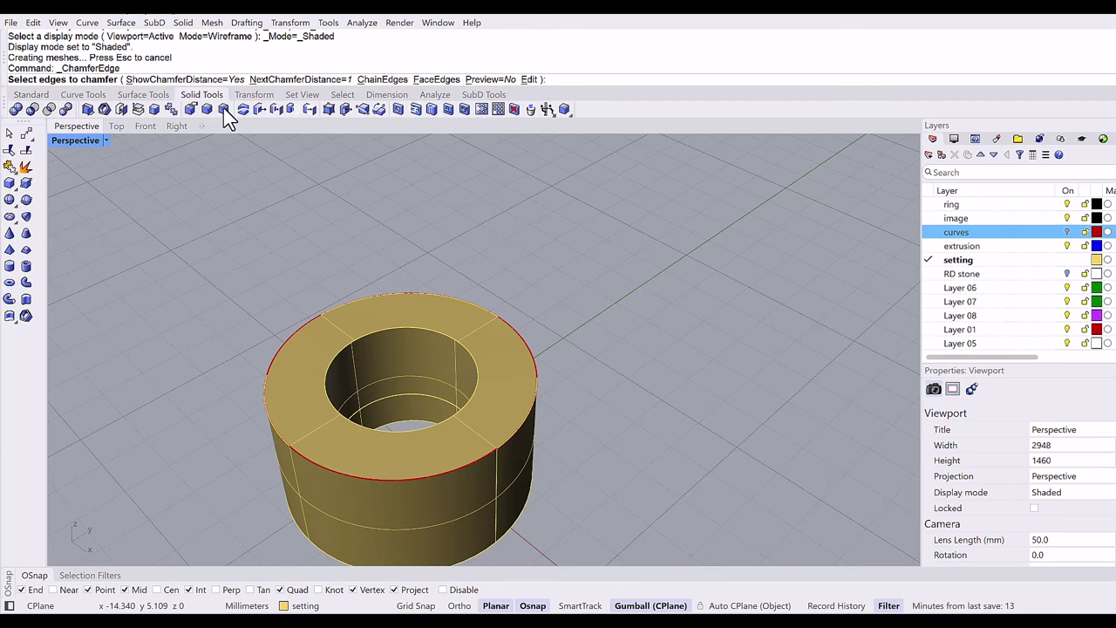
key(Return)
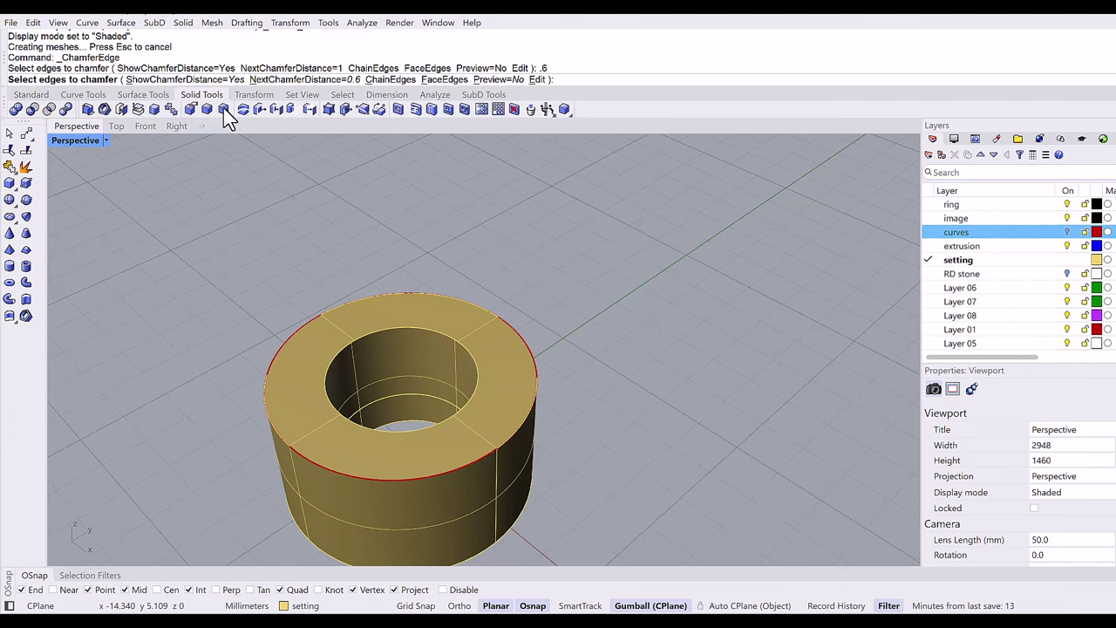
click(397, 337)
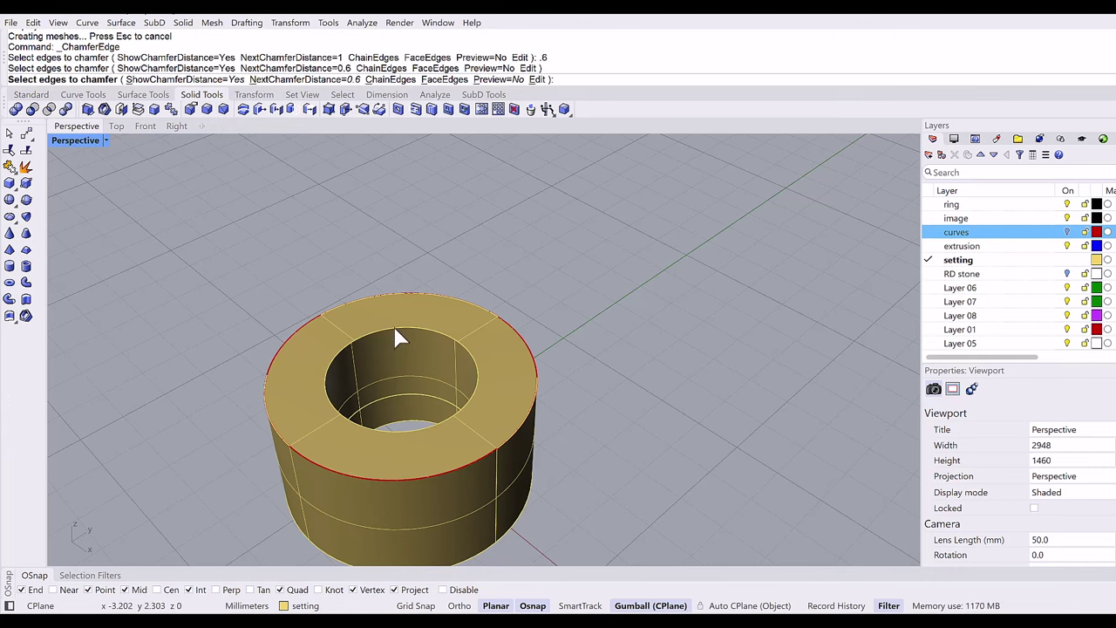
click(397, 337)
key(Return)
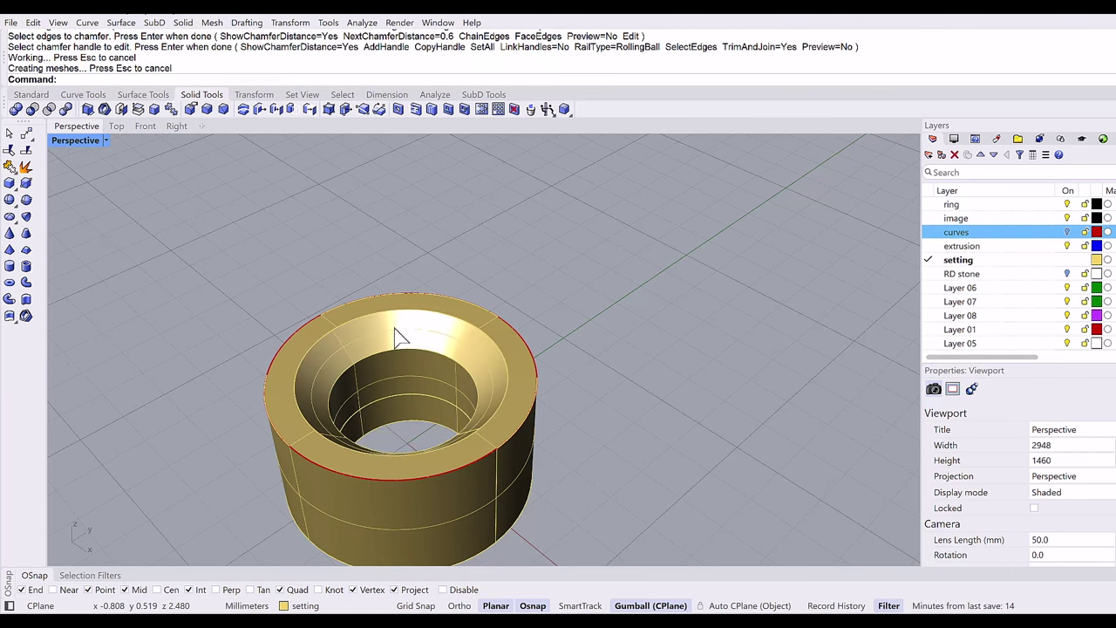
scroll(391, 354, down, 3)
right_drag(390, 367, 401, 340)
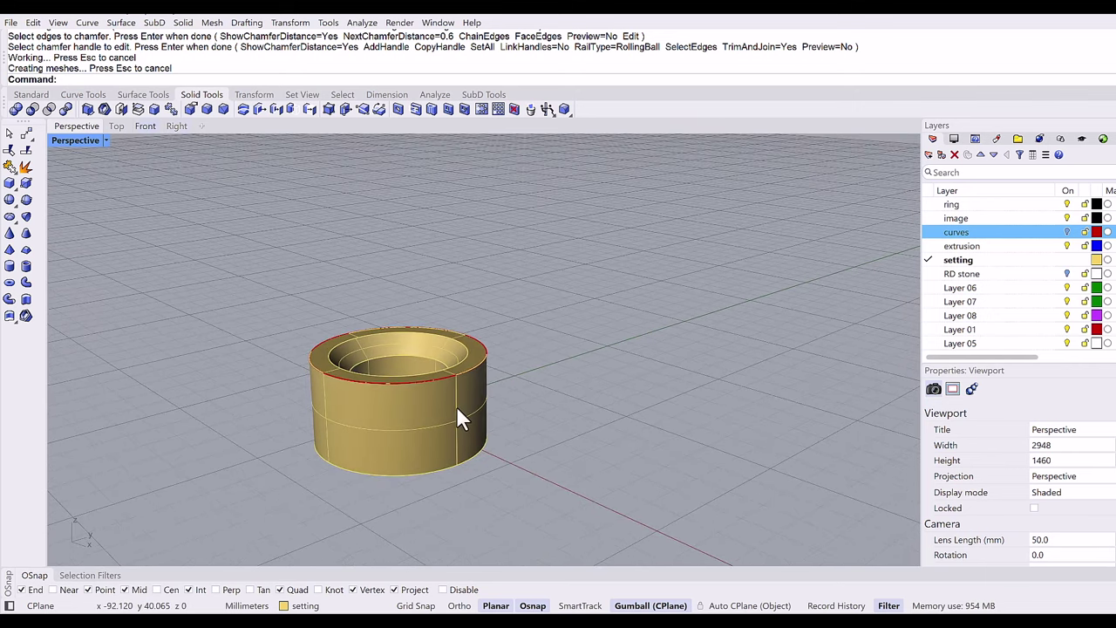
key(ctrl+F2)
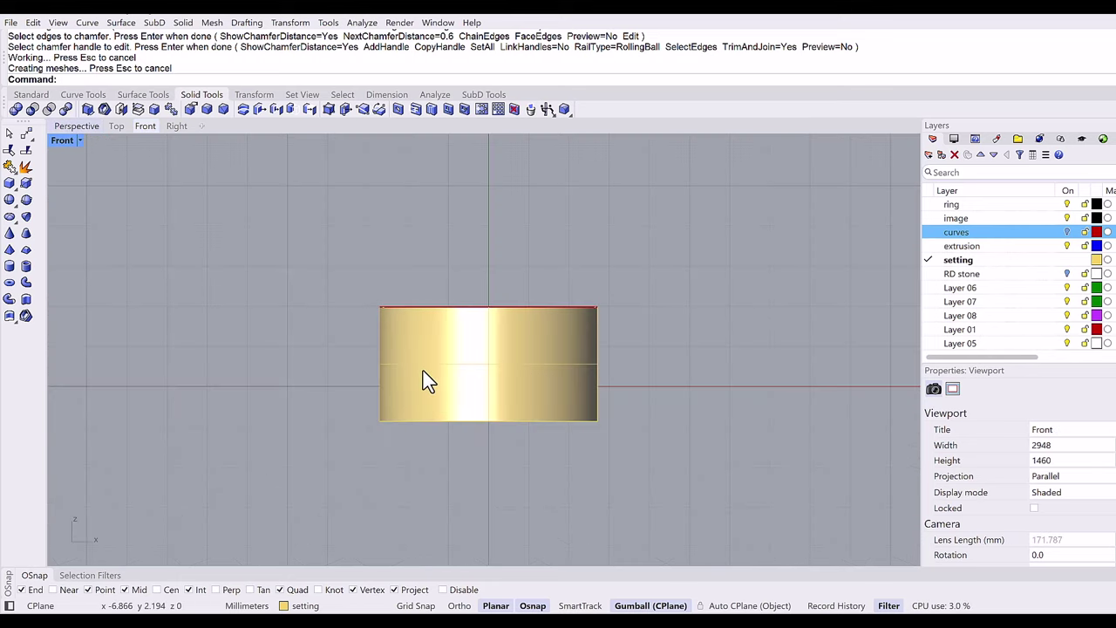
Scale the setting's top face to taper the tube, then turn on the RD stone layer.
key(ctrl+F1)
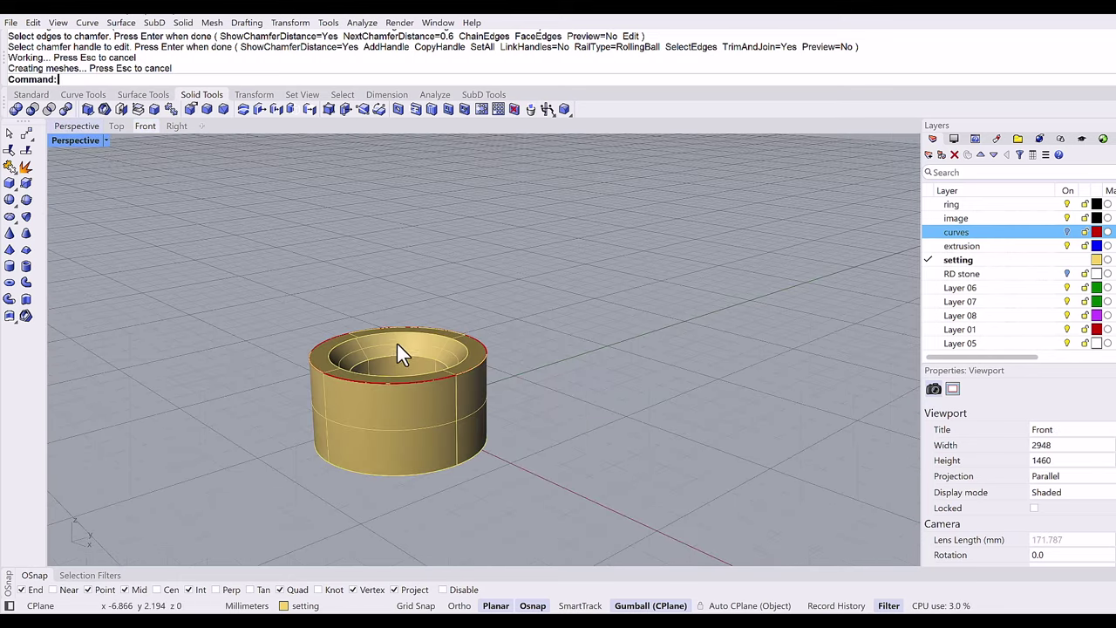
right_drag(398, 317, 387, 342)
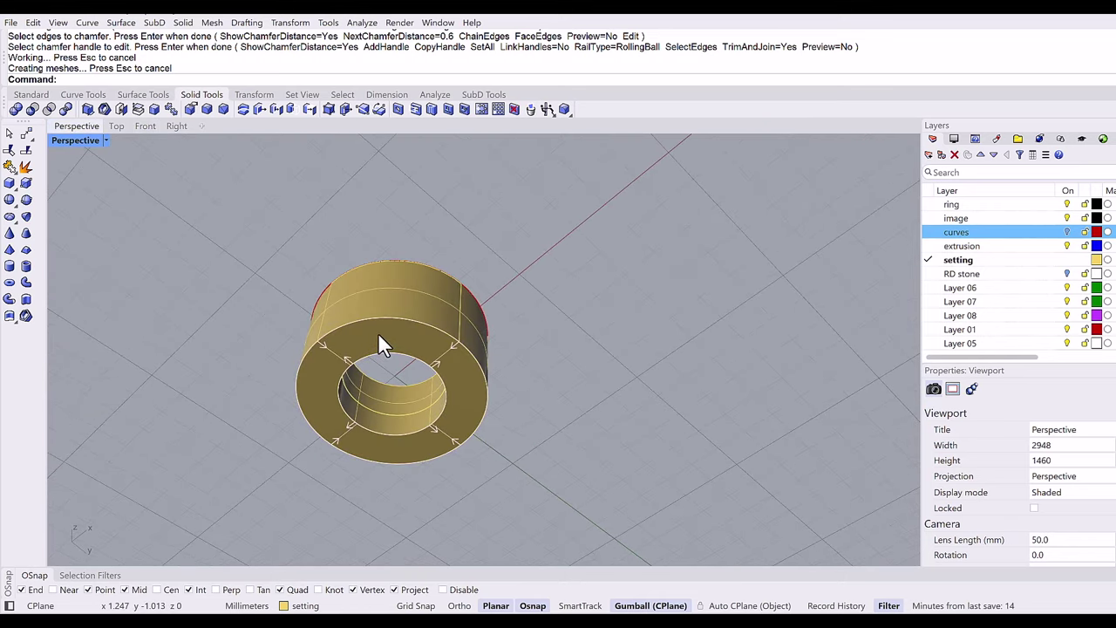
ctrl+shift+click(379, 334)
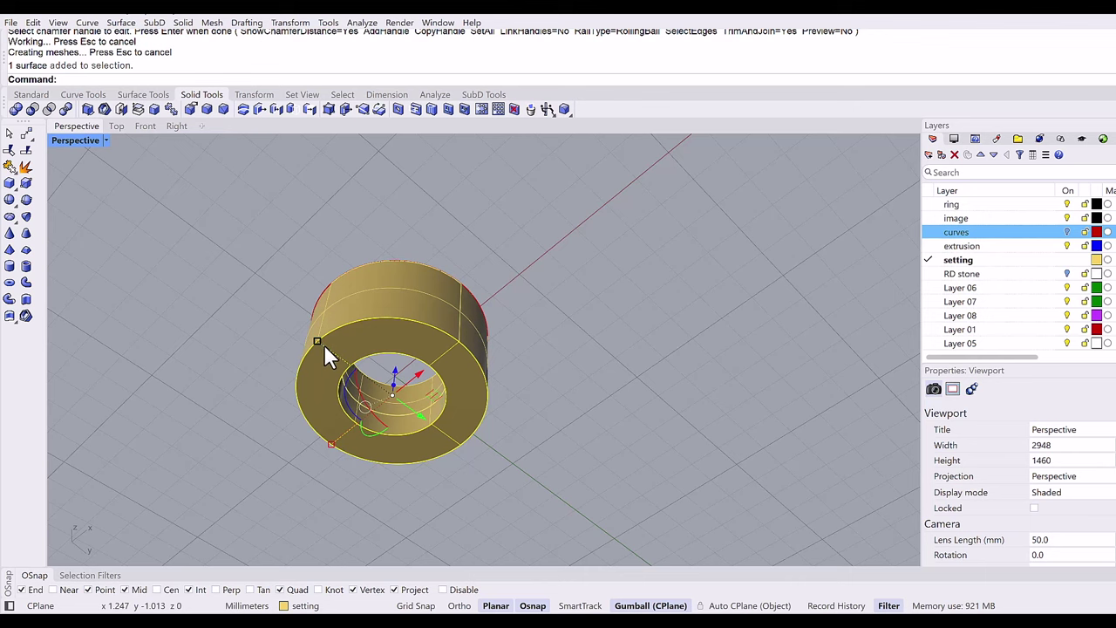
mouse_move(326, 345)
mouse_down()
mouse_move(331, 353)
mouse_move(307, 356)
mouse_up()
key(ctrl+z)
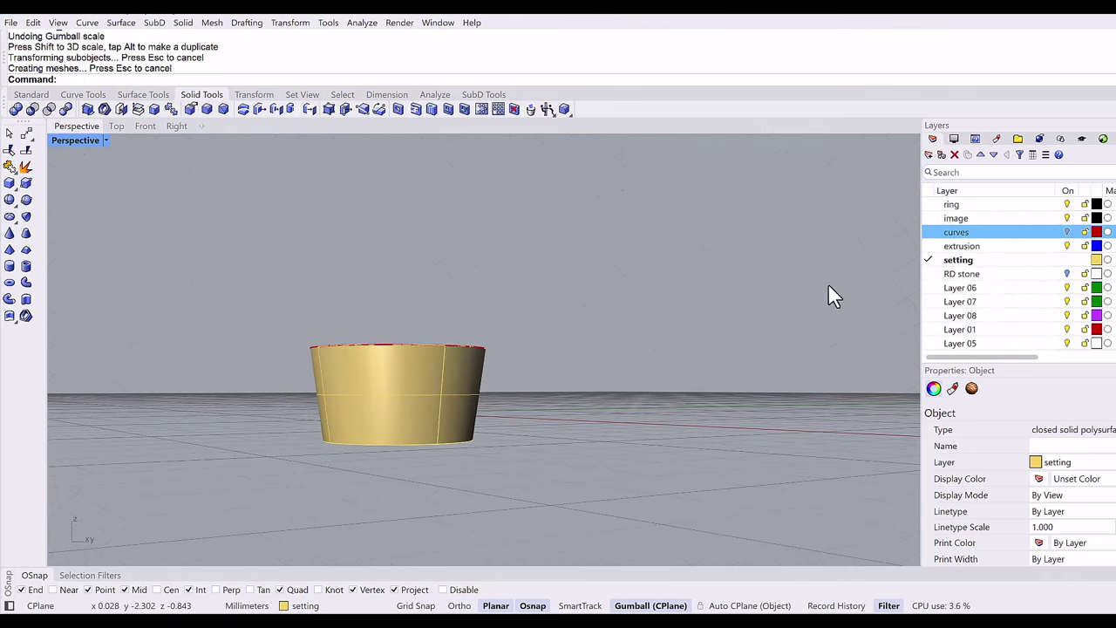
click(1066, 273)
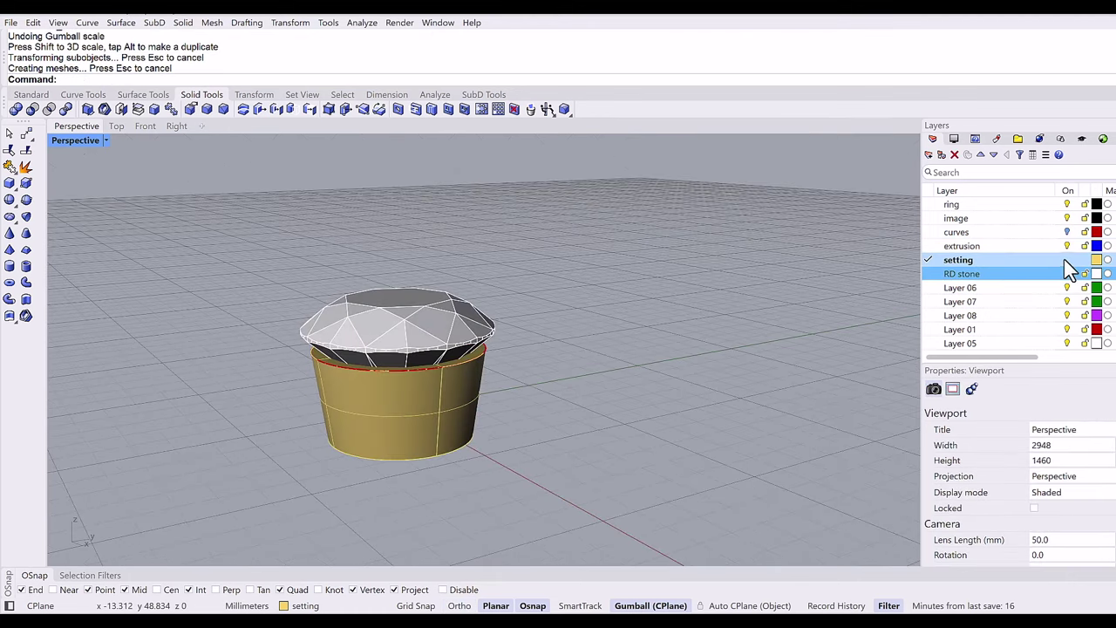
Make image the current layer and hide the setting and RD stone.
click(932, 219)
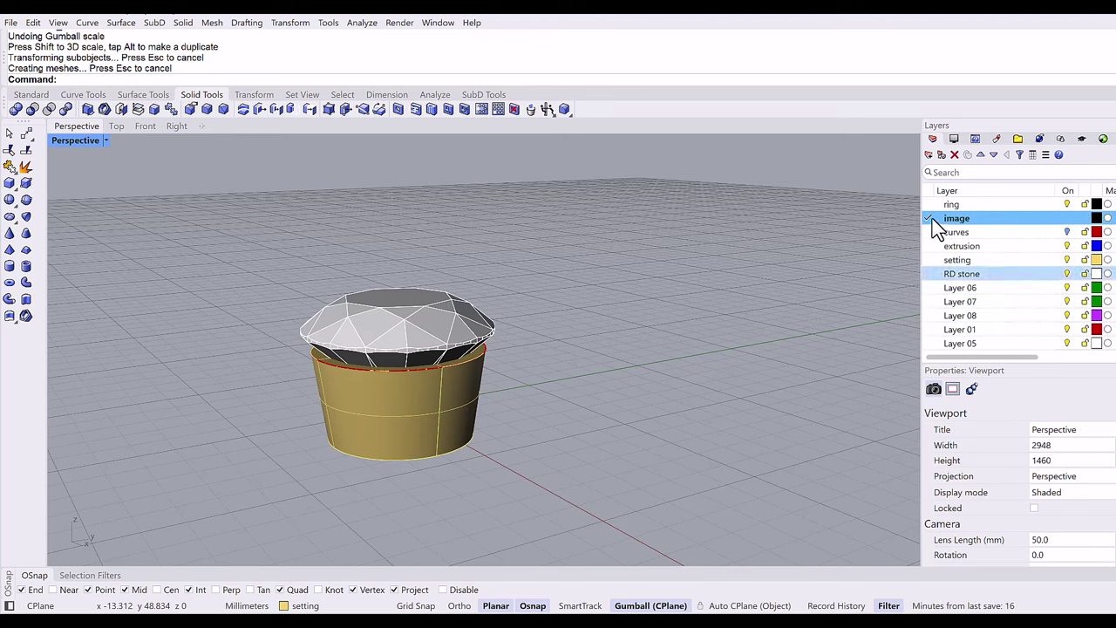
click(985, 260)
click(1066, 260)
click(1067, 274)
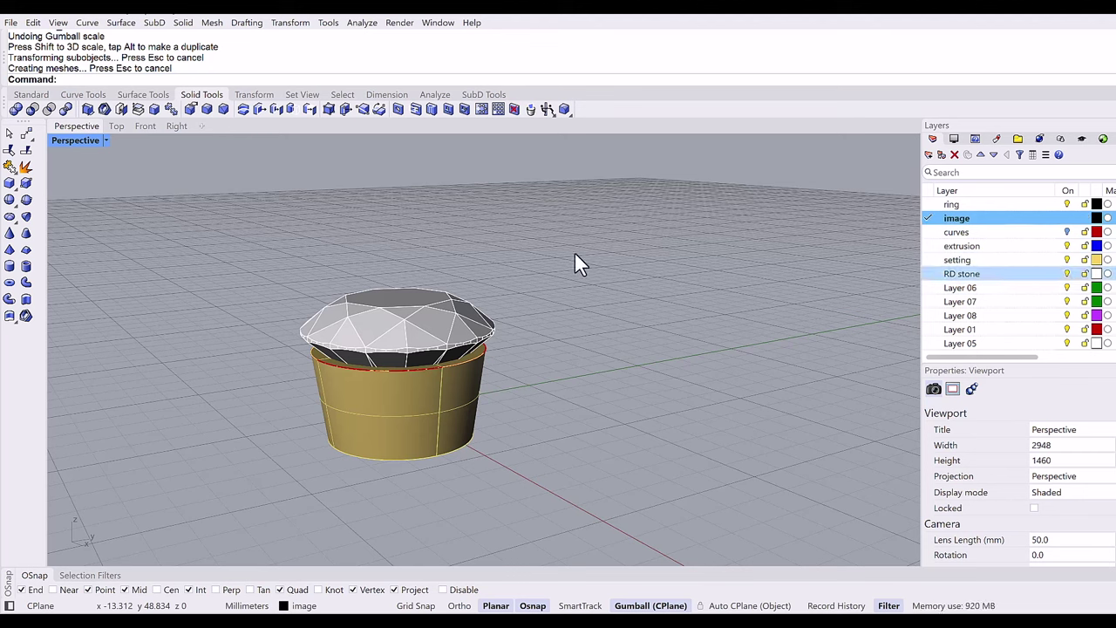
text(H)
key(Return)
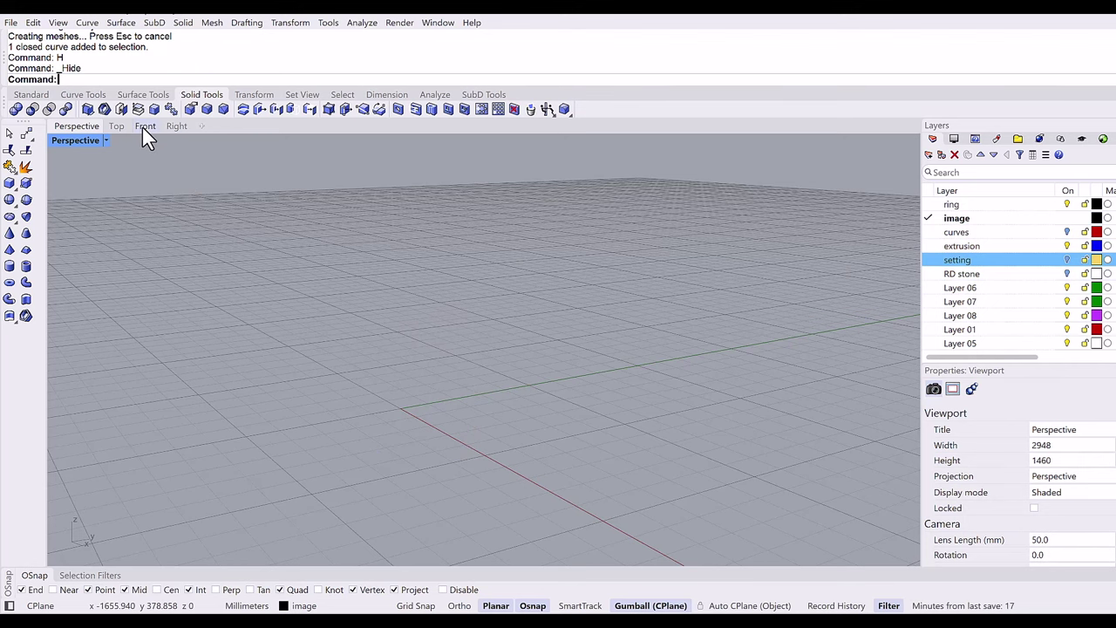
Switch to the Front view and zoom out around the origin.
key(ctrl+F2)
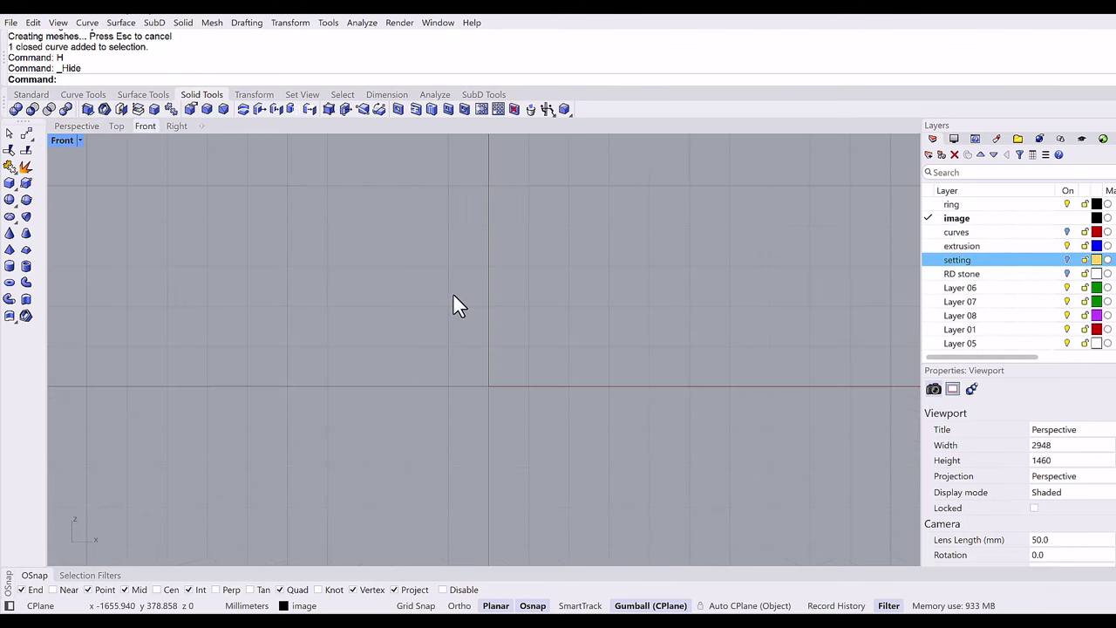
scroll(520, 301, down, 1)
right_drag(520, 301, 524, 306)
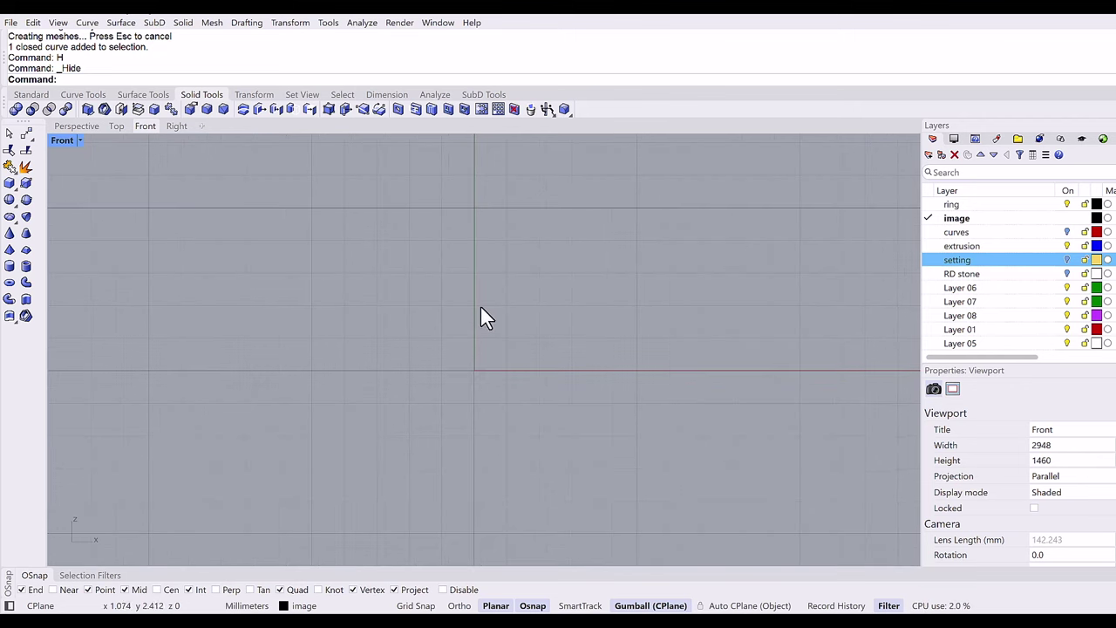
scroll(480, 305, down, 1)
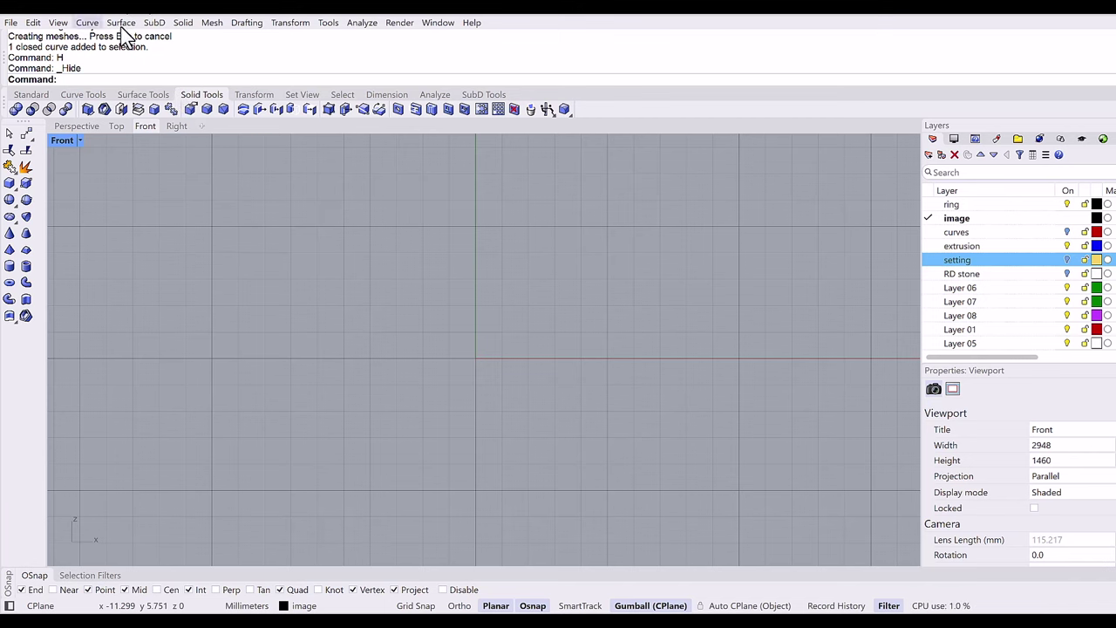
Place the bypass ring reference picture in the Front view by picking its two corners.
click(143, 94)
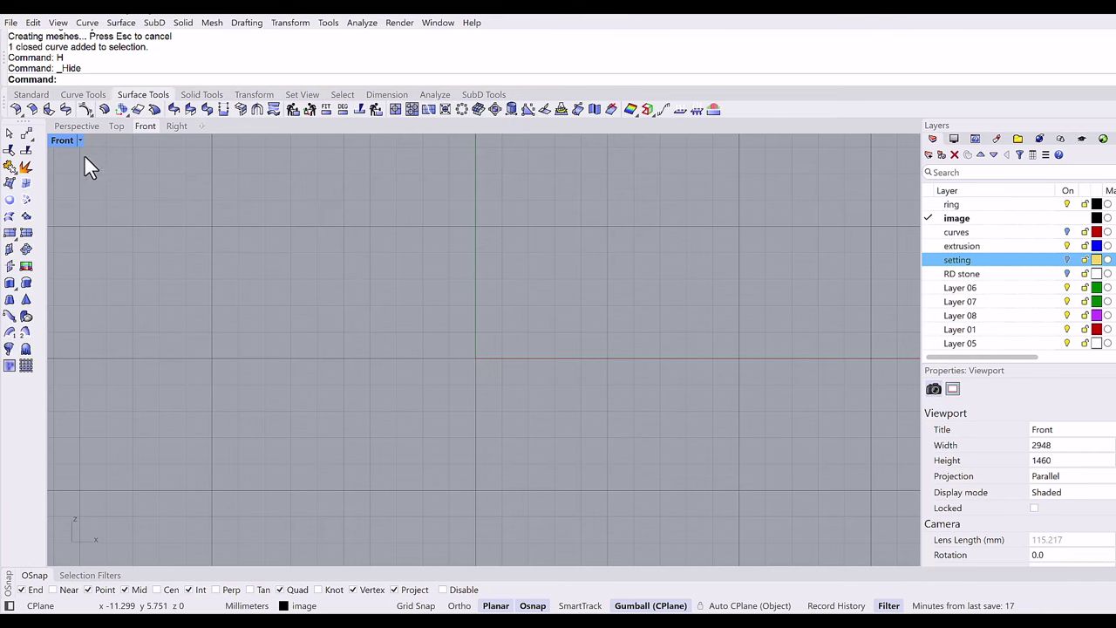
click(26, 267)
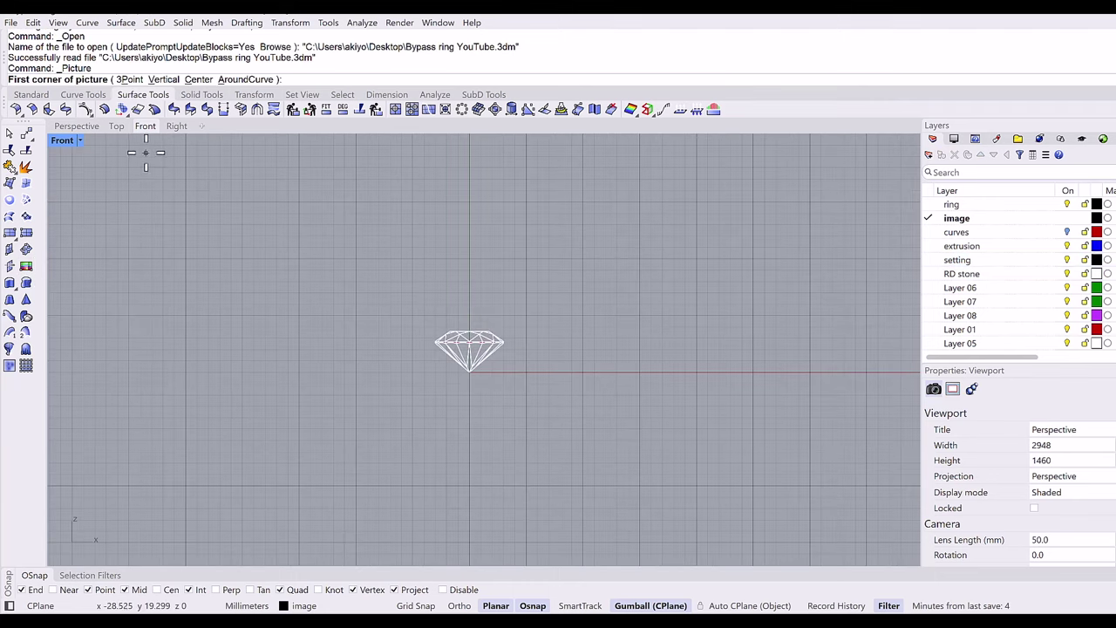
click(146, 153)
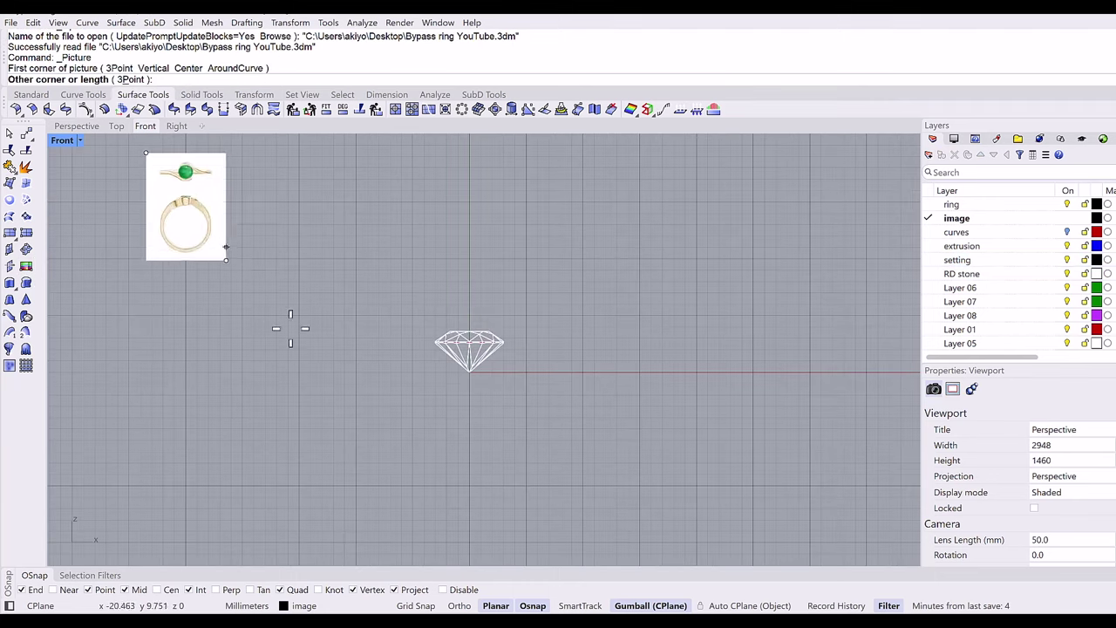
click(341, 378)
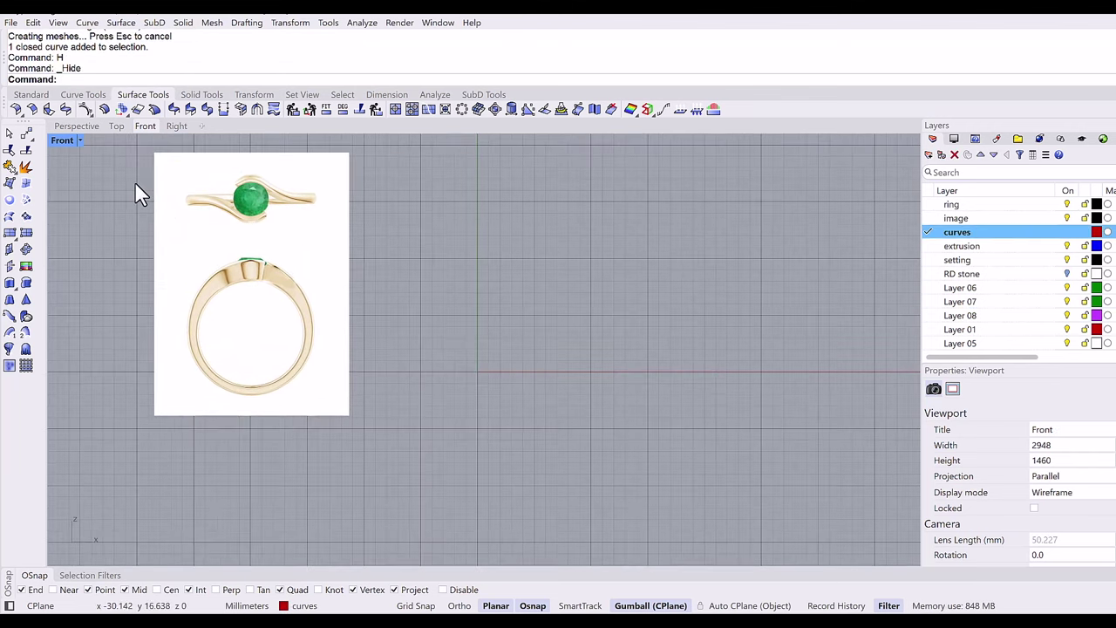
click(28, 98)
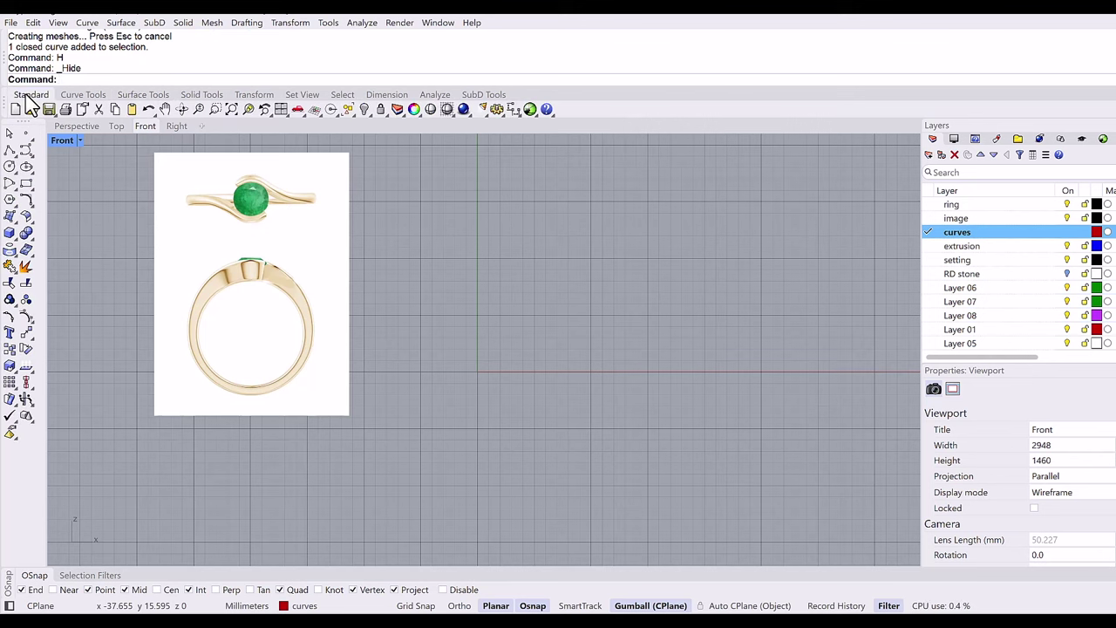
Draw a 17.35 mm diameter circle centred at the origin.
click(9, 167)
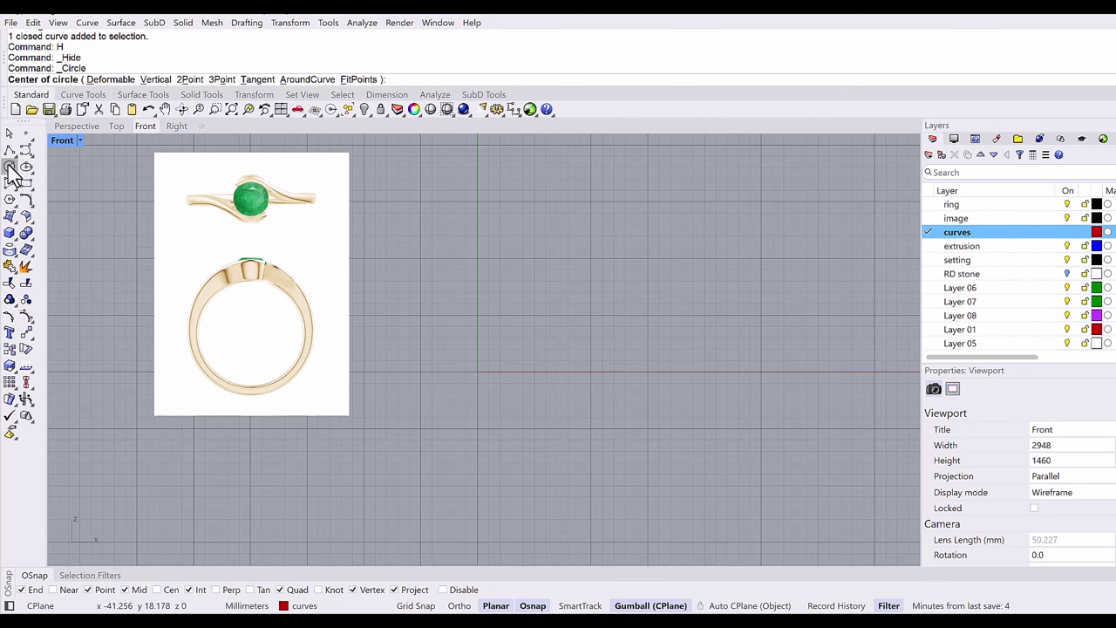
text(0)
key(Return)
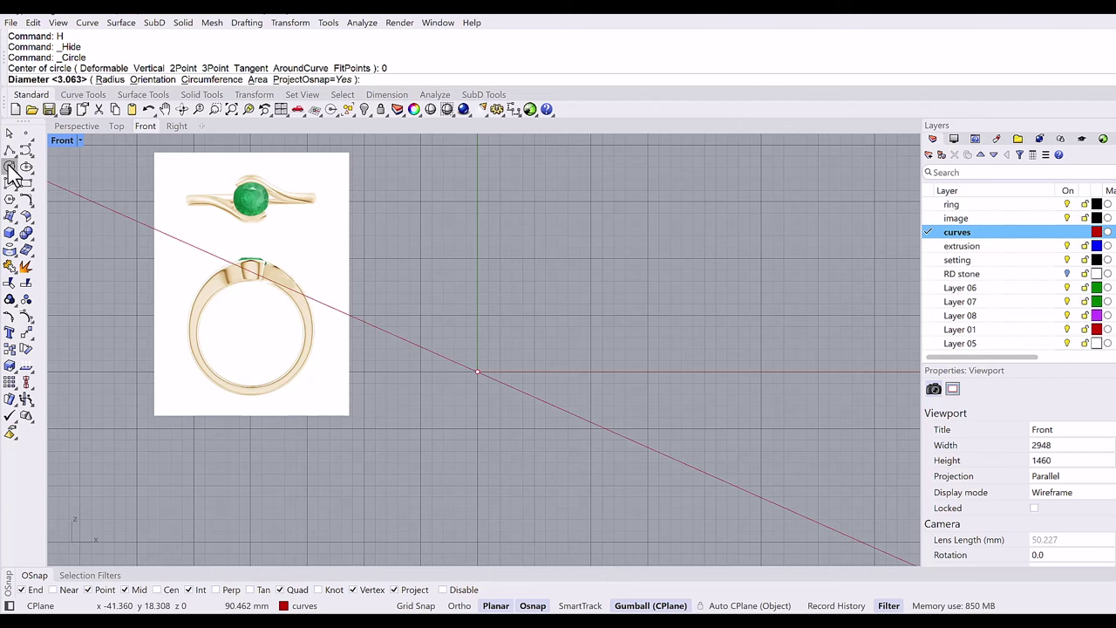
text(17.35)
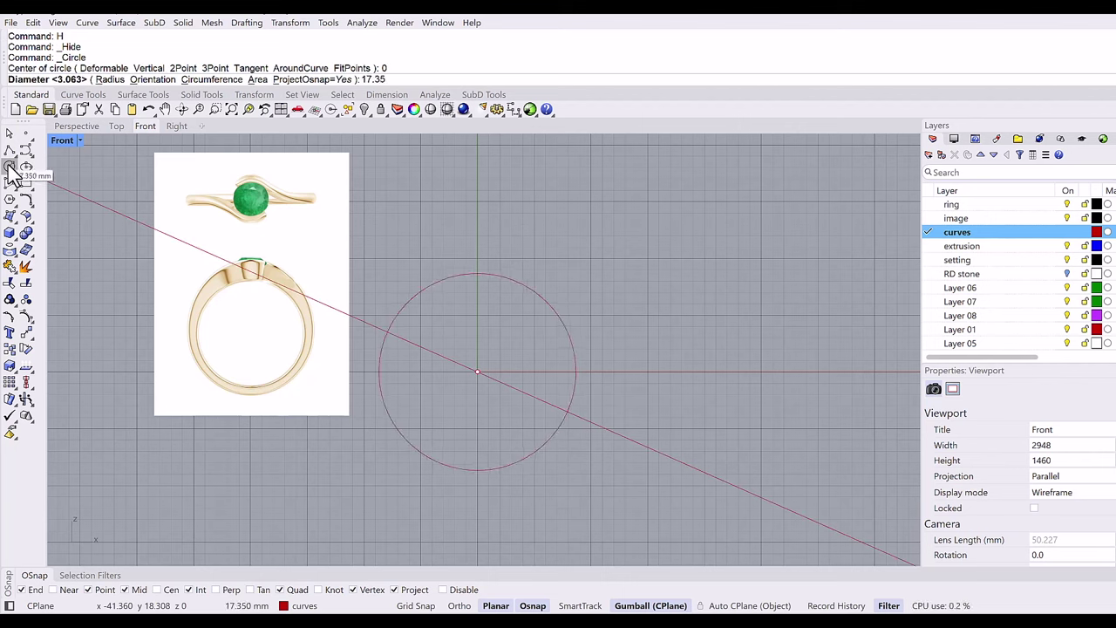
key(Return)
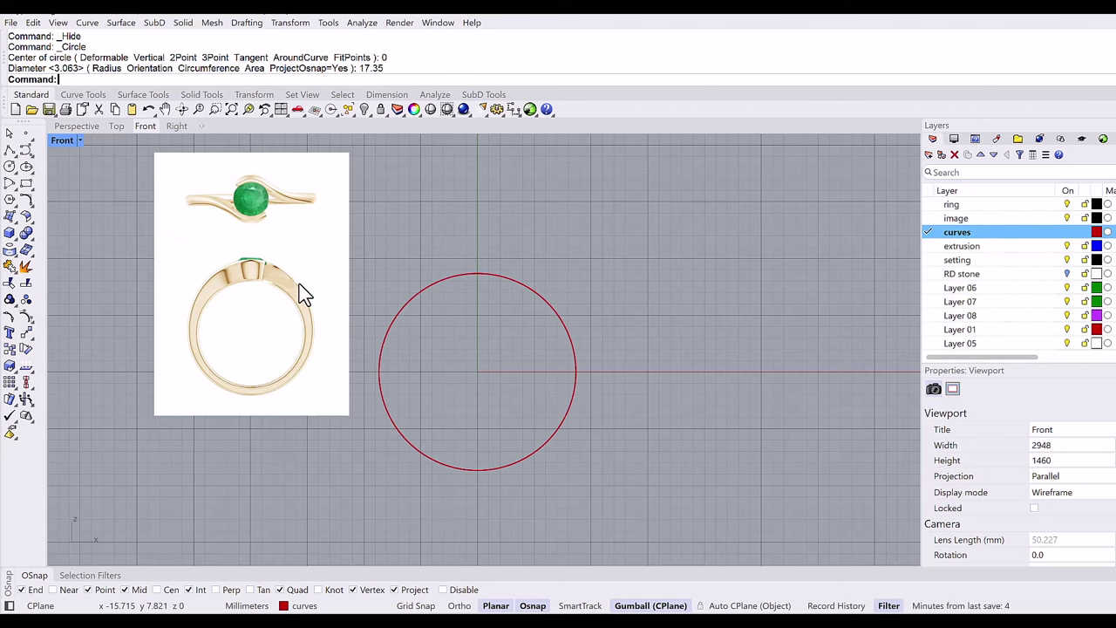
right_drag(299, 292, 359, 287)
scroll(309, 288, up, 1)
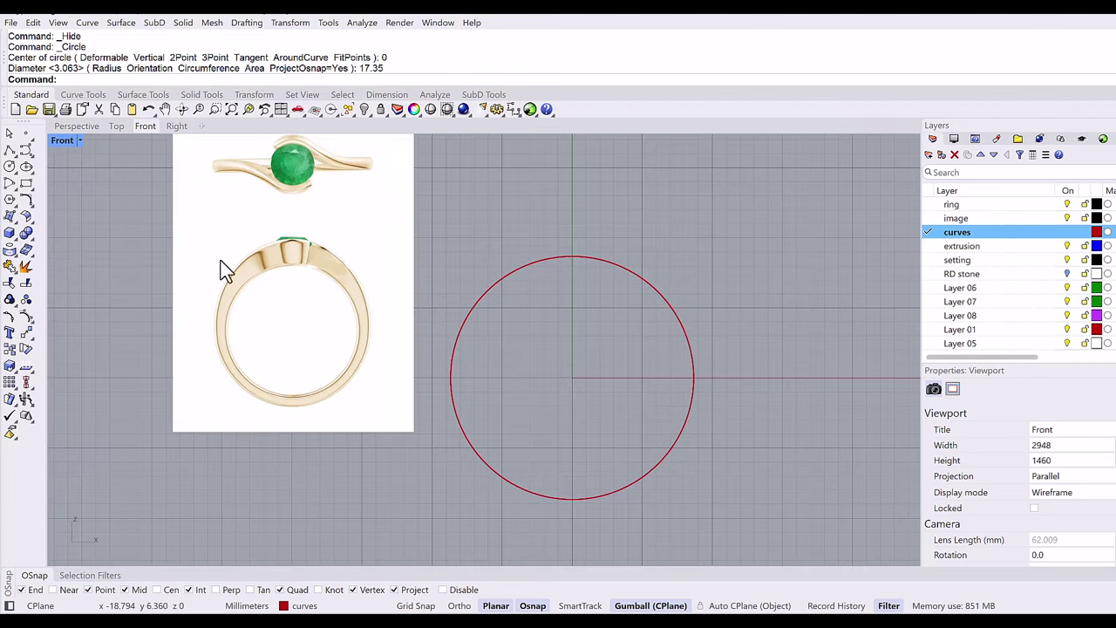
Trace a diameter circle between the picture ring's inner left and right edges.
click(14, 171)
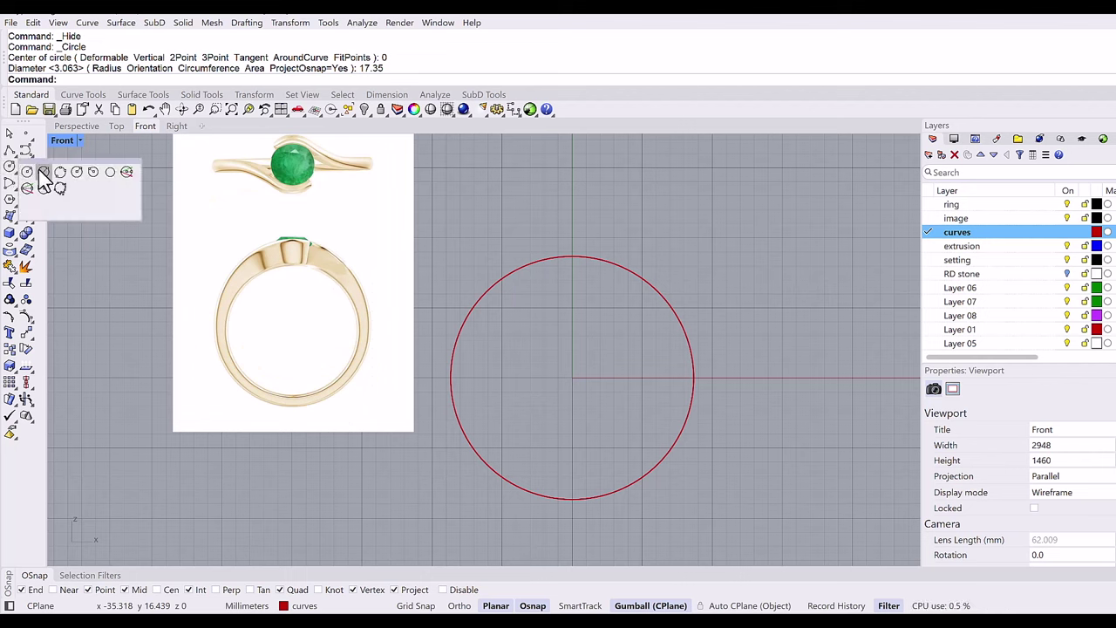
click(45, 177)
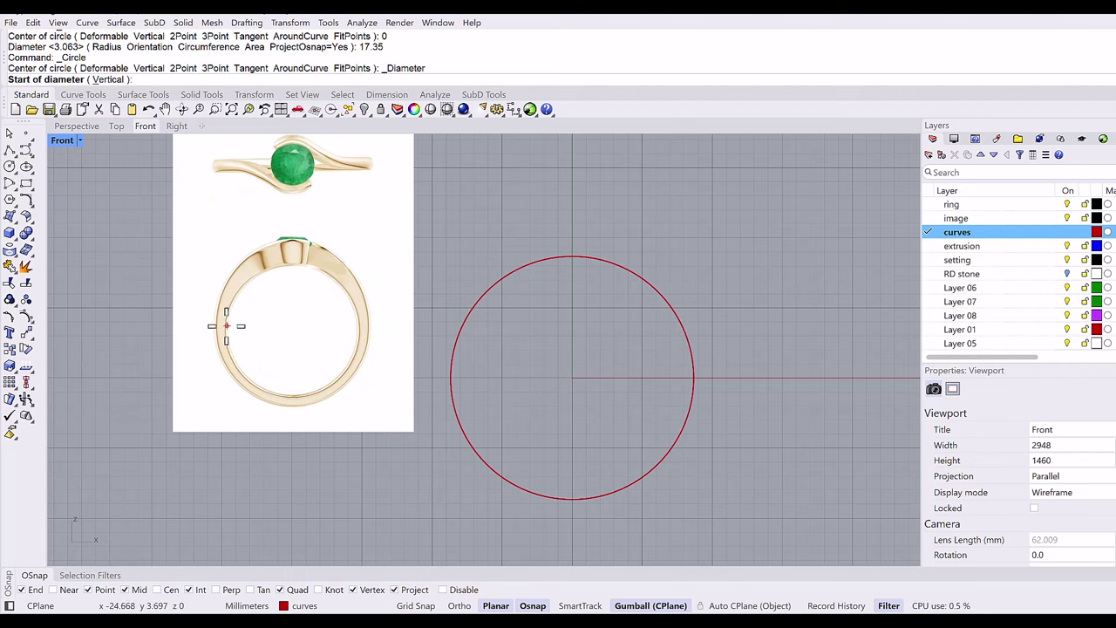
click(226, 326)
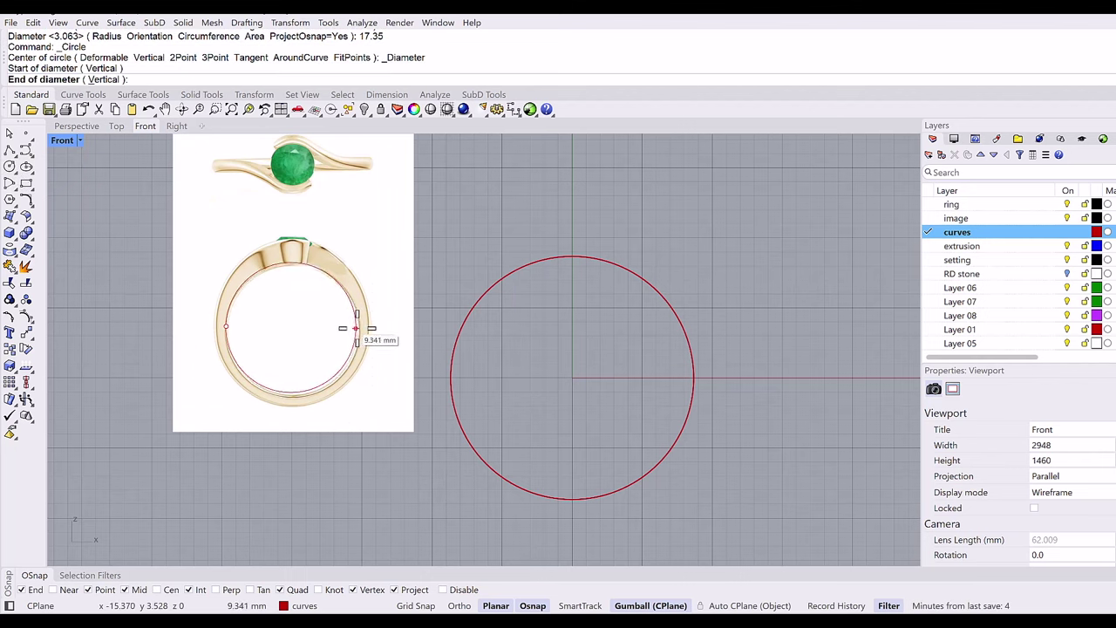
scroll(359, 329, up, 1)
click(358, 328)
scroll(358, 329, down, 1)
click(261, 95)
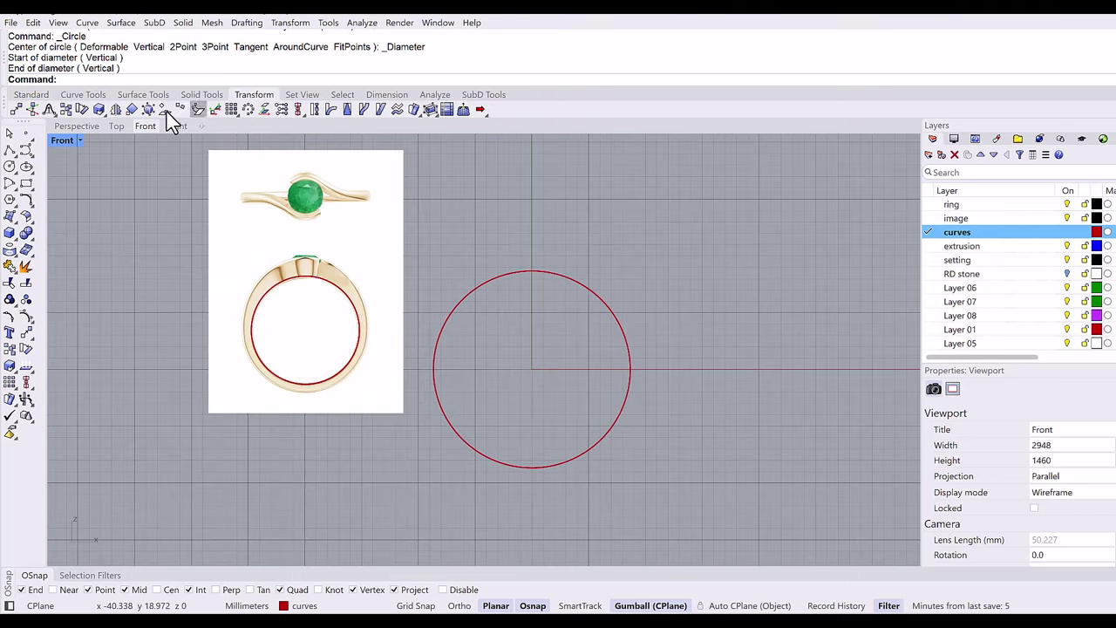
Orient the picture with uniform 3D scaling so its inner ring matches the 17.35 mm circle.
click(132, 110)
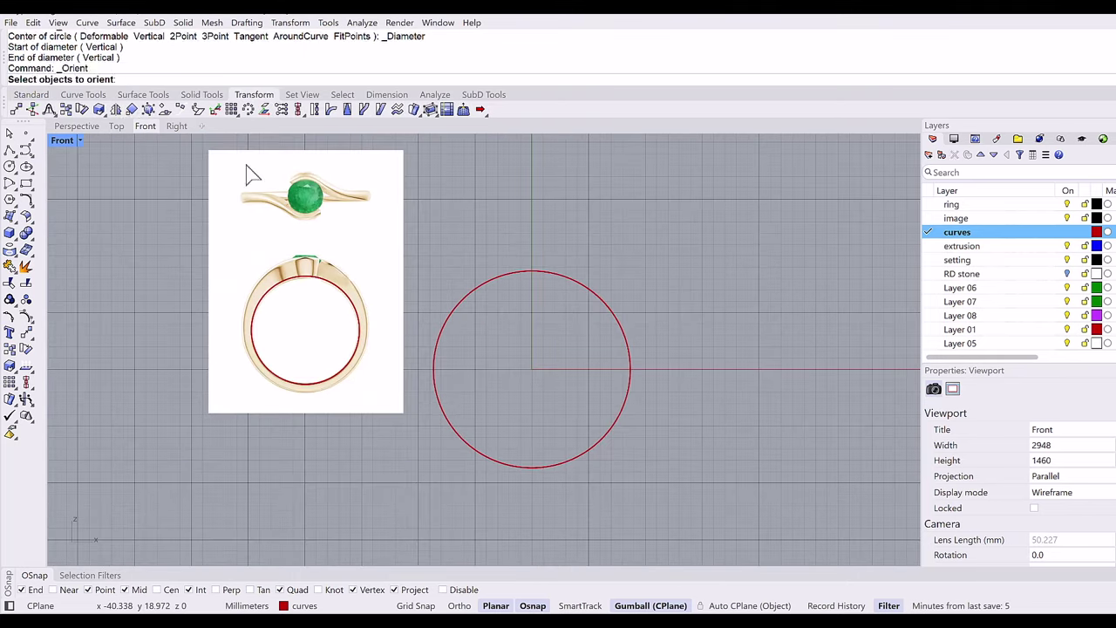
click(323, 254)
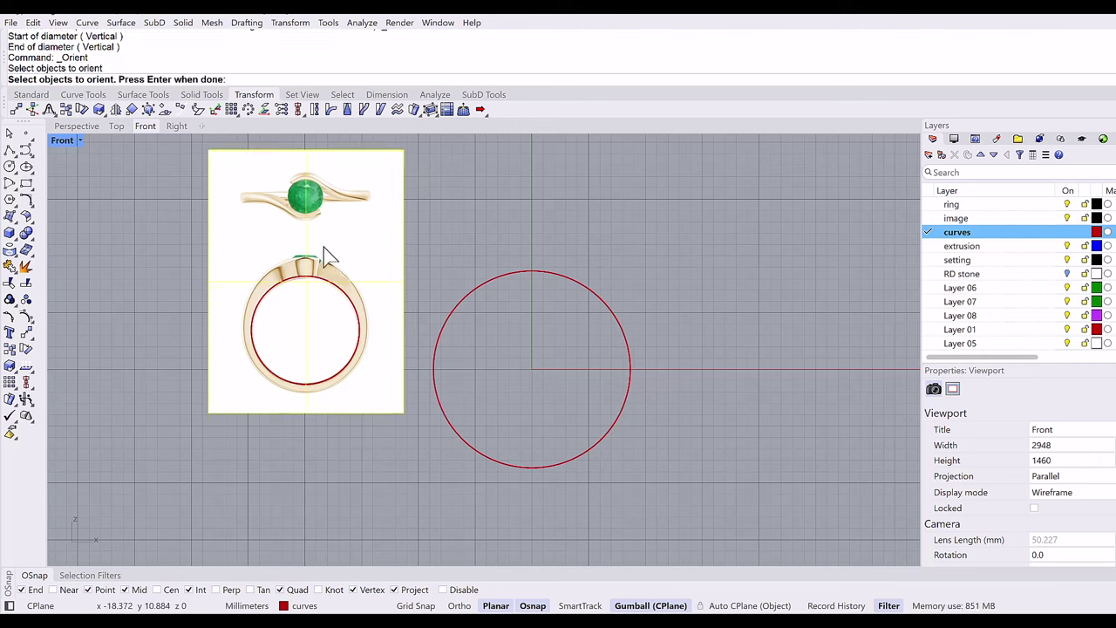
key(Return)
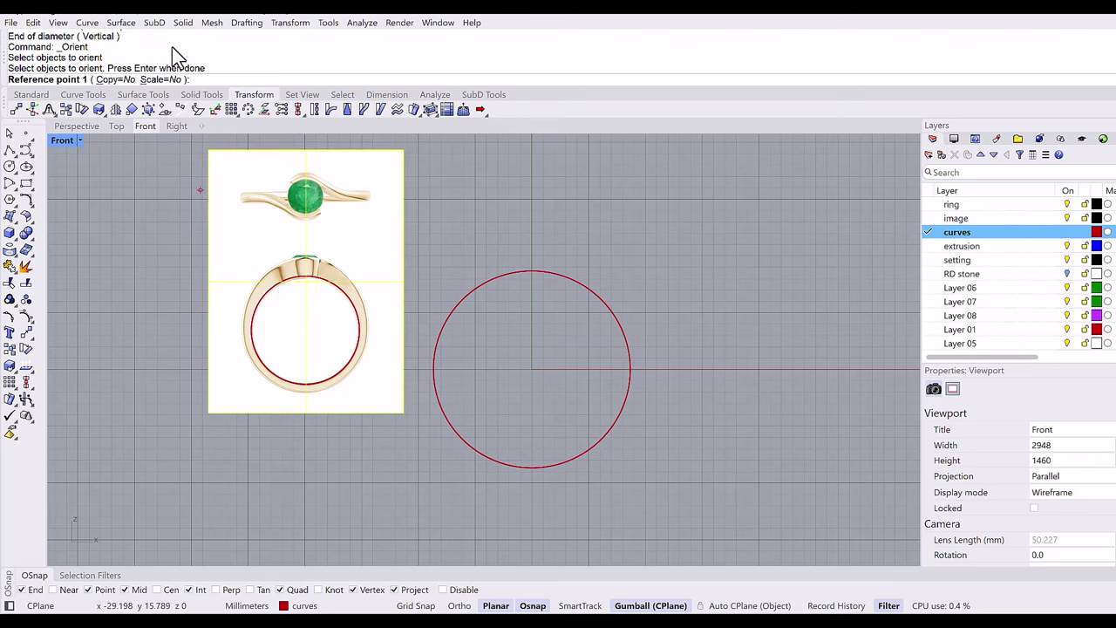
click(157, 79)
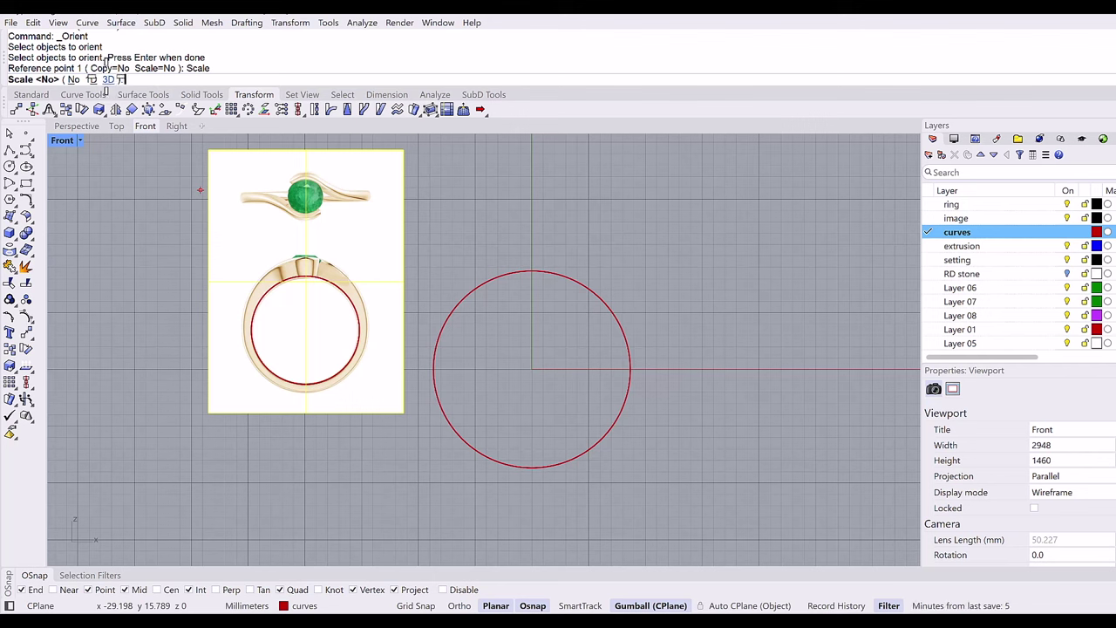
click(109, 79)
click(250, 330)
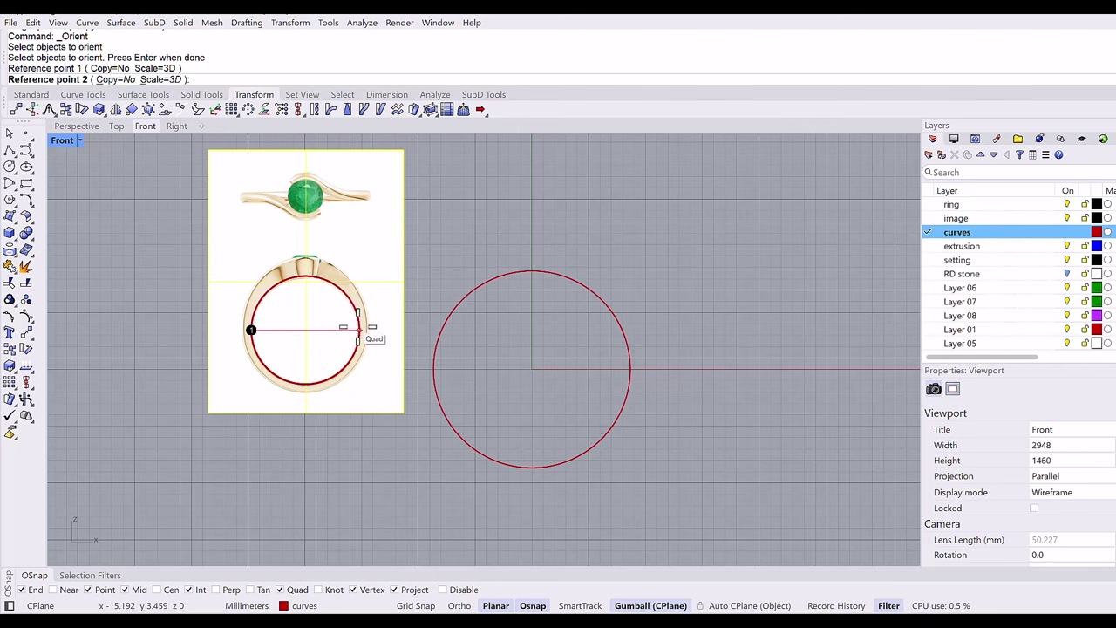
click(358, 329)
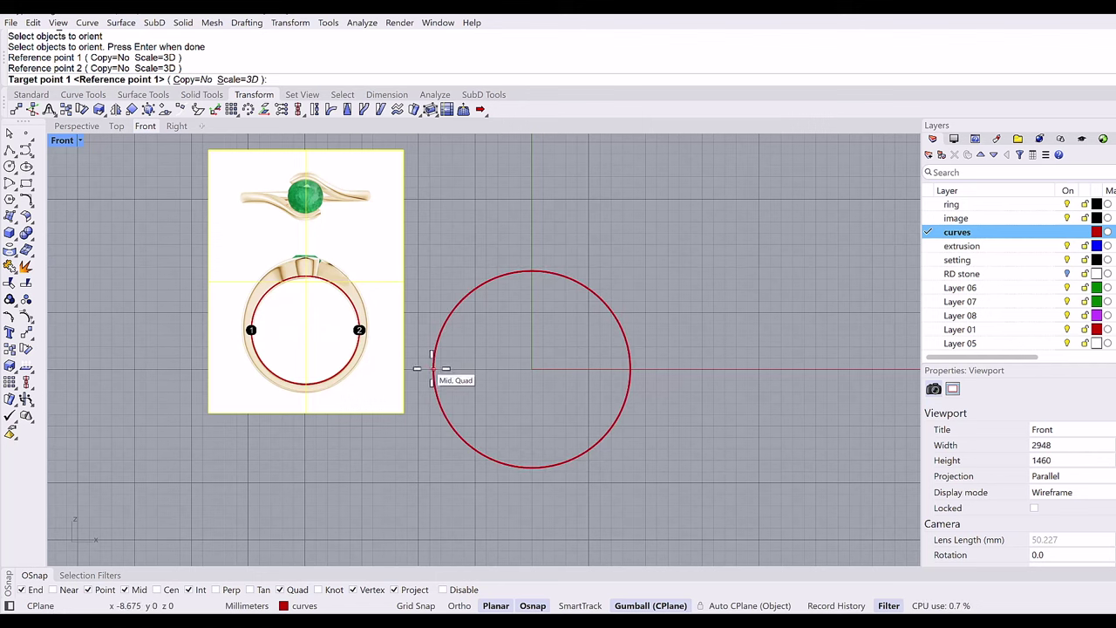
click(432, 369)
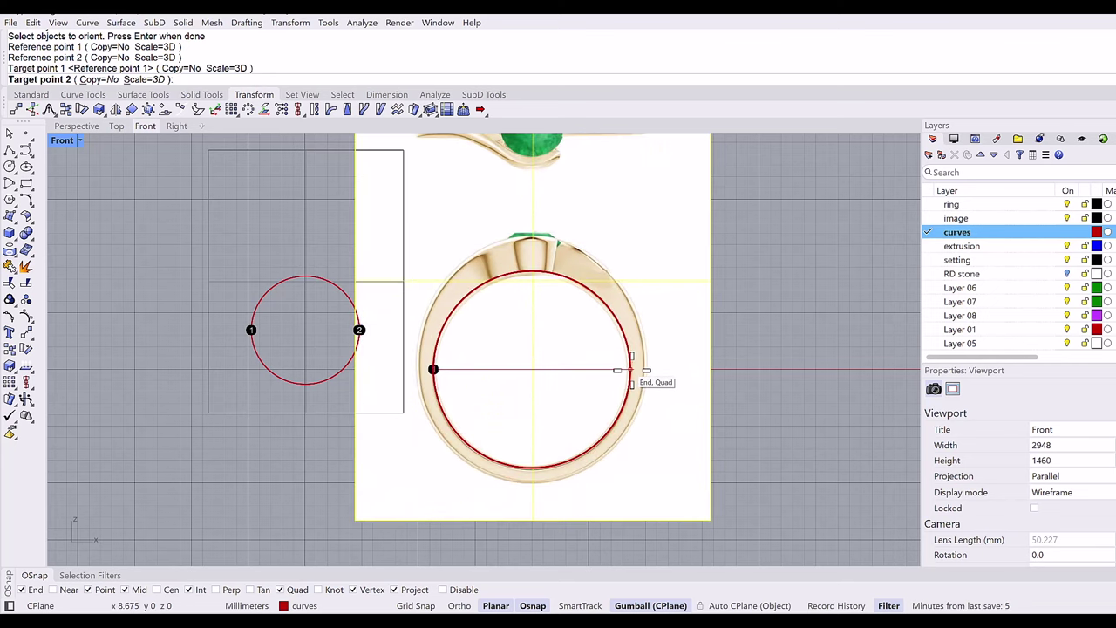
click(630, 370)
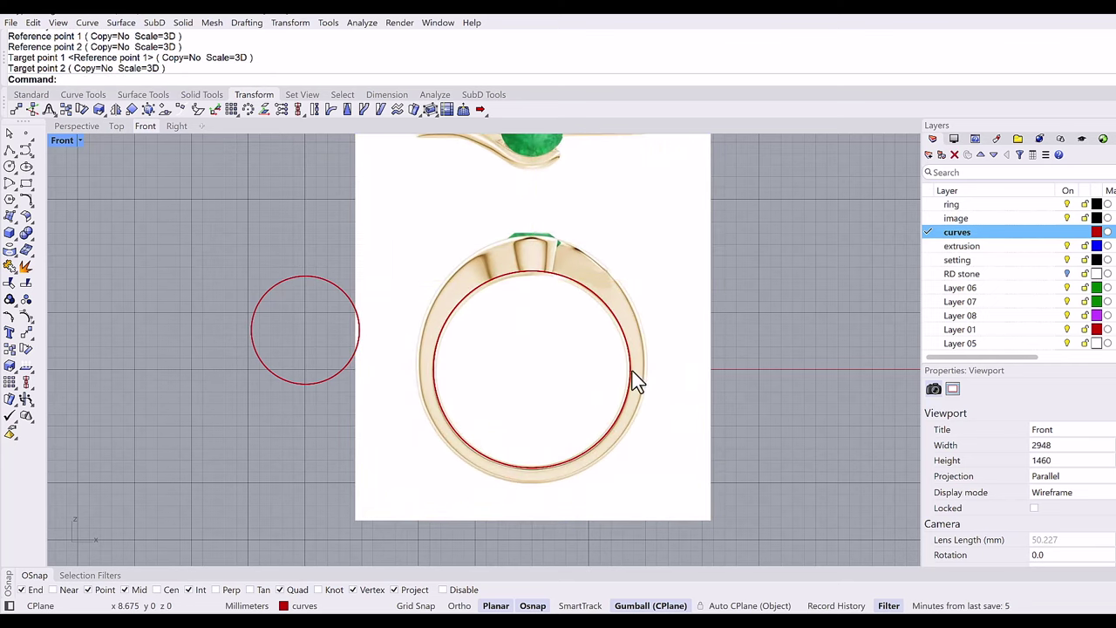
click(315, 379)
Delete the traced helper circle and pan back to the ring.
key(Delete)
right_drag(553, 316, 438, 331)
scroll(451, 336, down, 2)
scroll(442, 324, up, 2)
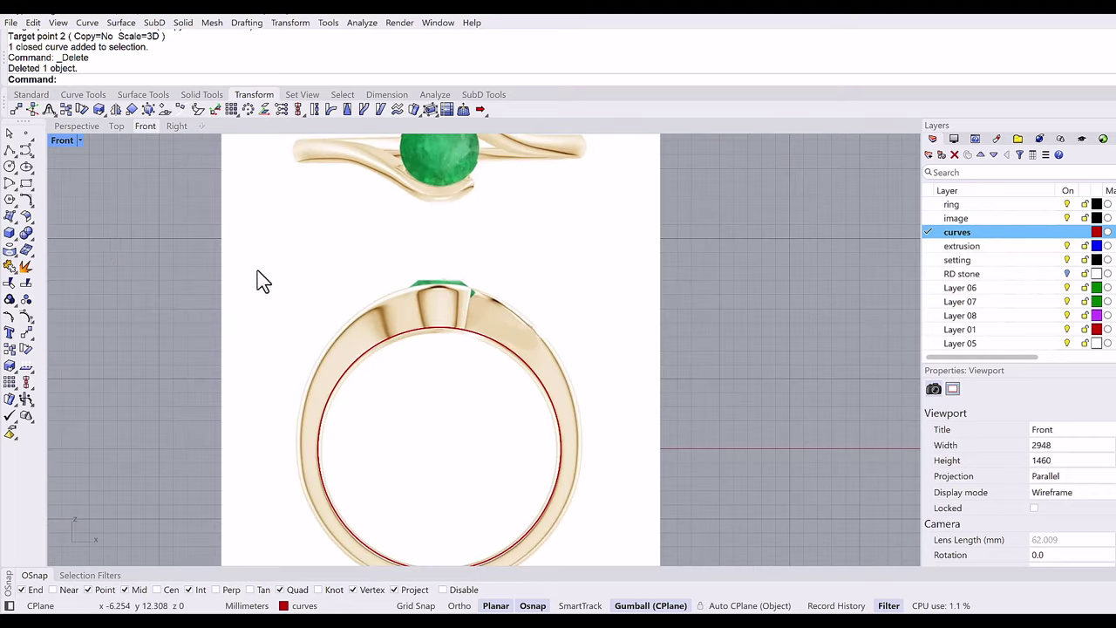
Draw a 3.8 mm vertical line upward from the inner circle's top.
click(21, 166)
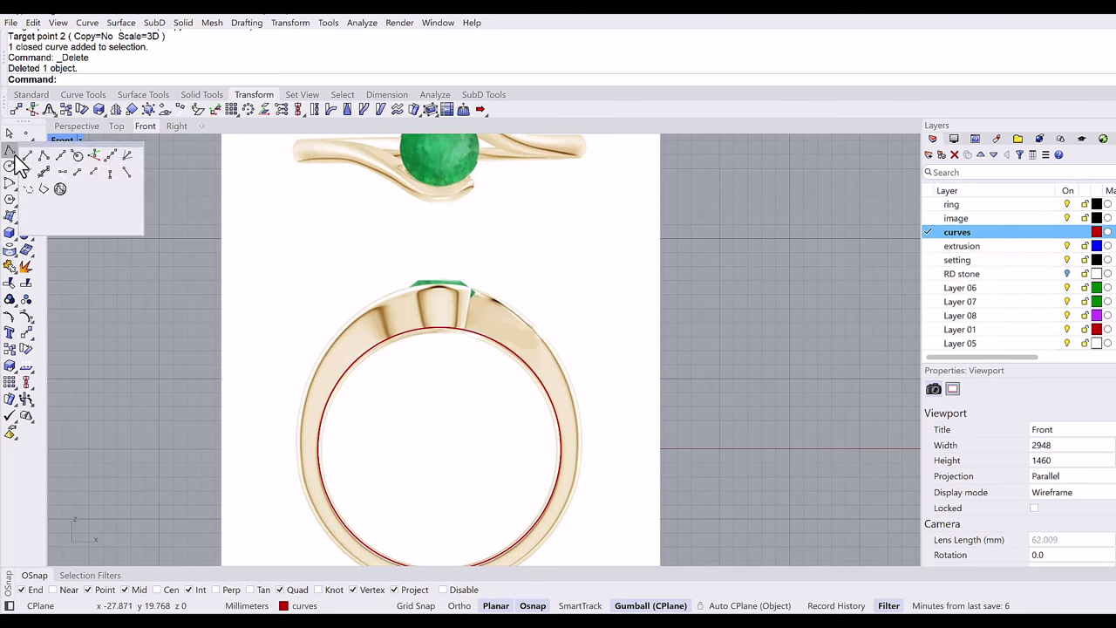
click(33, 167)
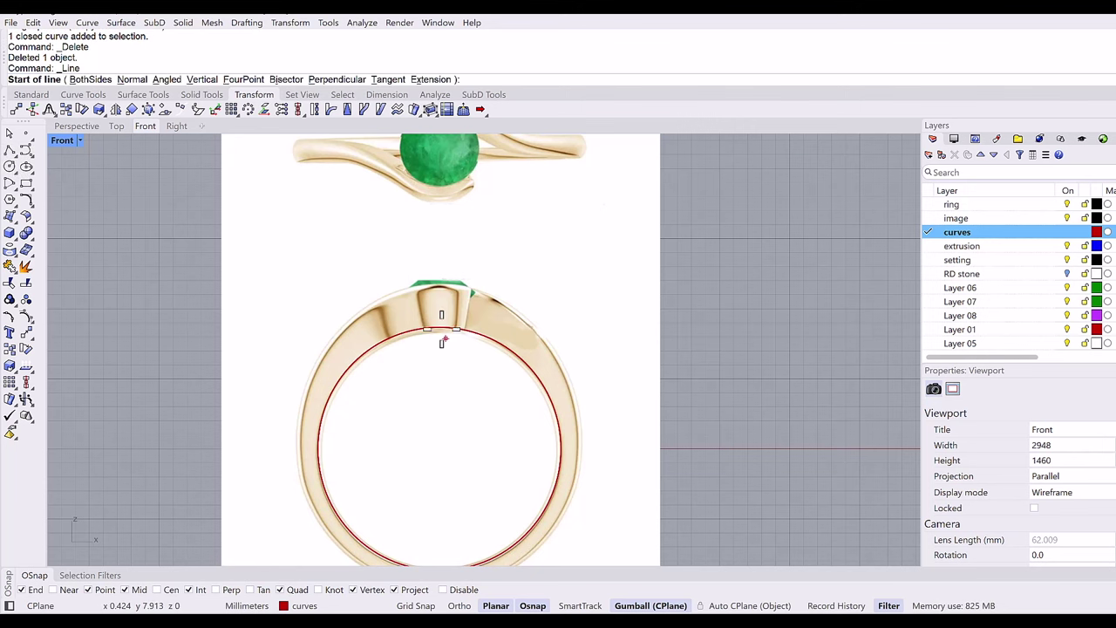
click(441, 316)
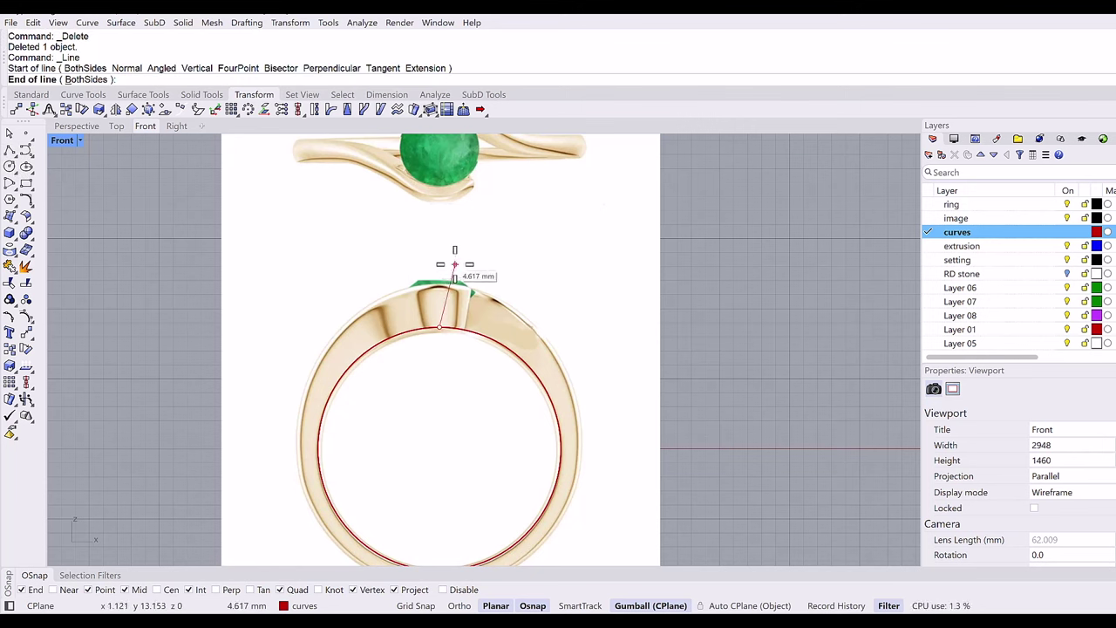
key(Return)
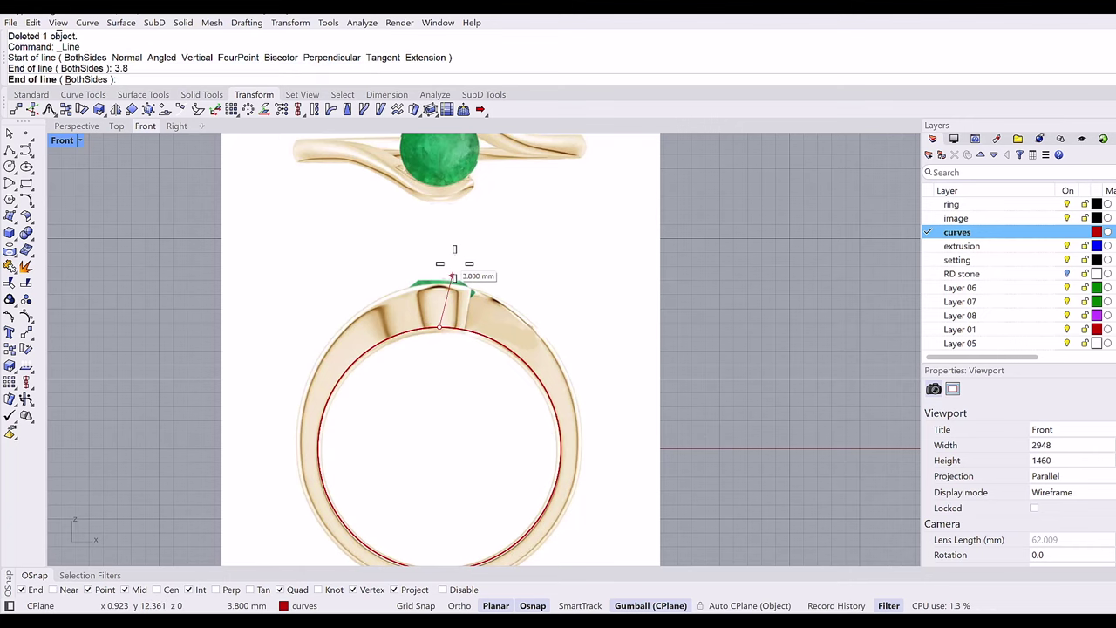
click(444, 262)
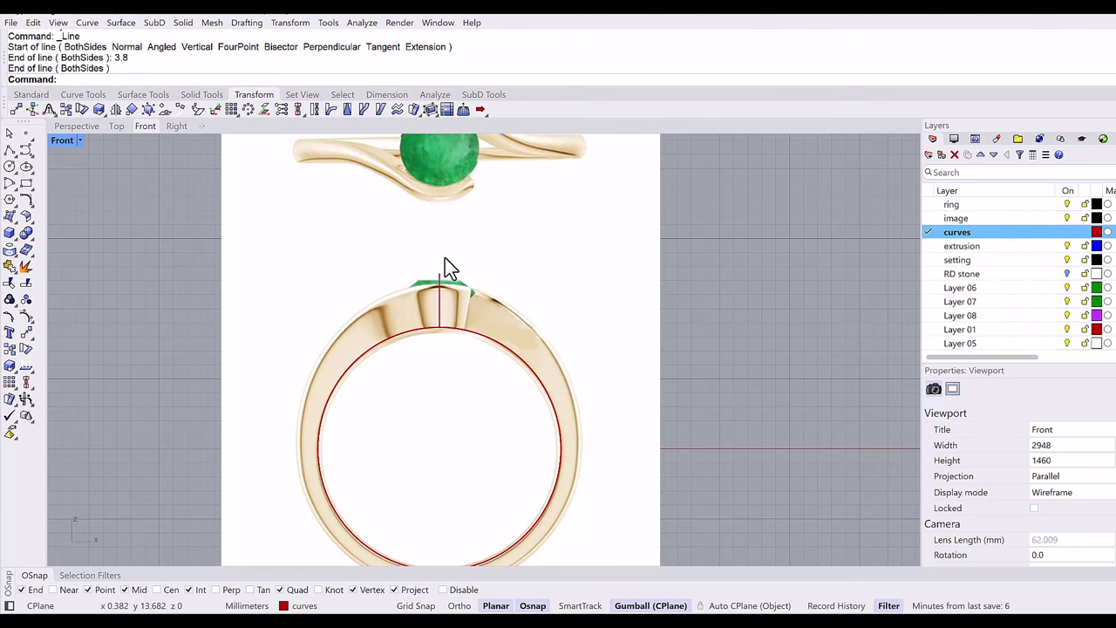
scroll(445, 261, down, 1)
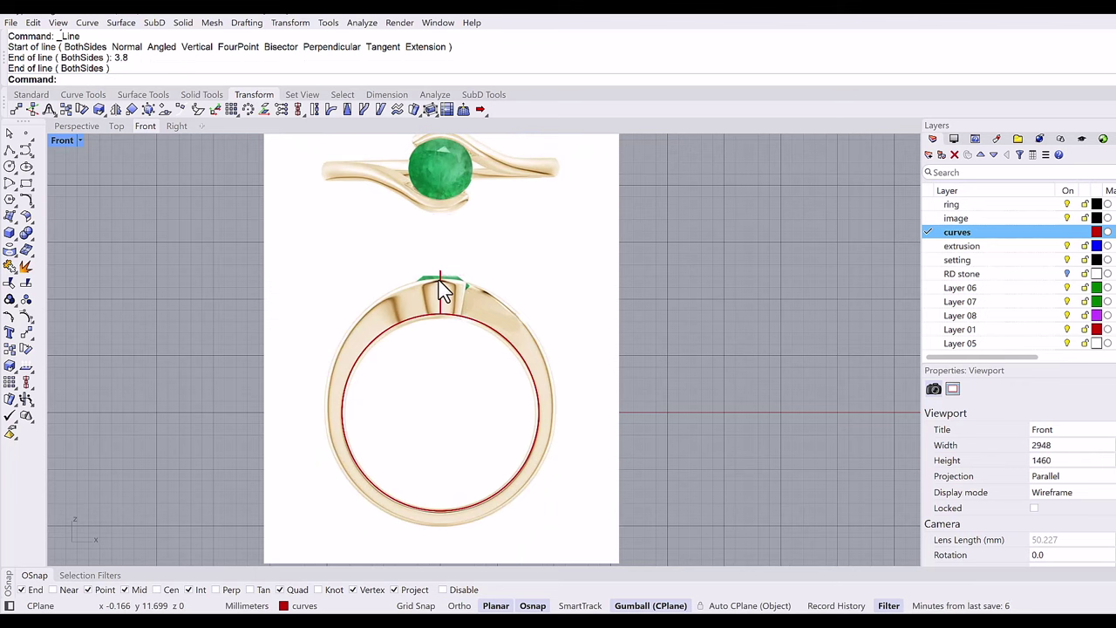
scroll(440, 286, down, 1)
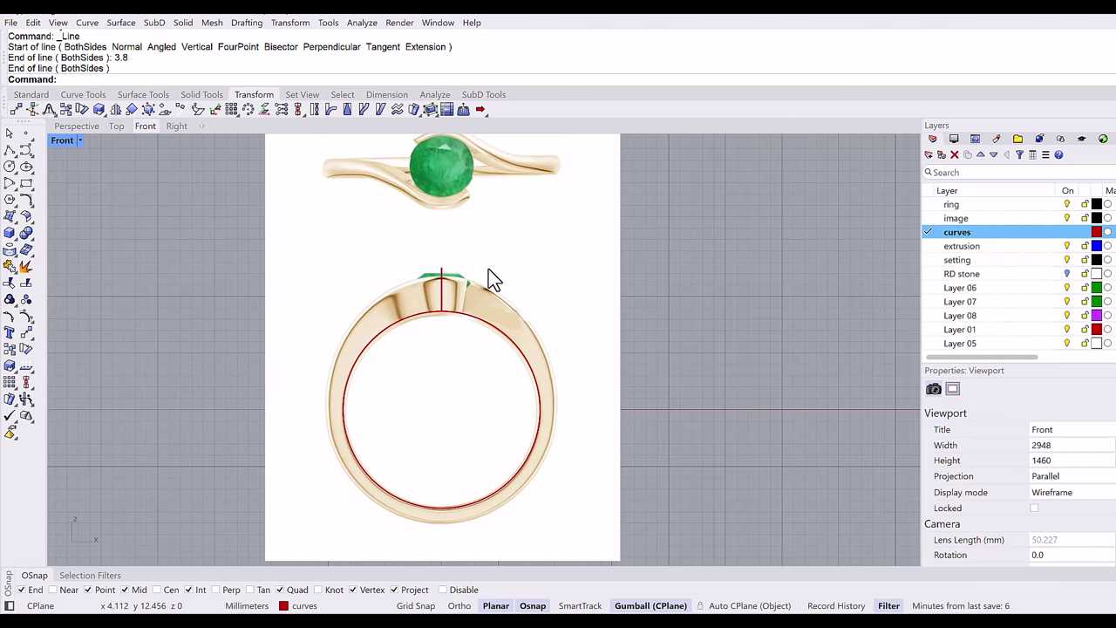
Draw a 1.7 mm vertical line downward from the ring's bottom point.
key(Return)
right_drag(440, 409, 428, 343)
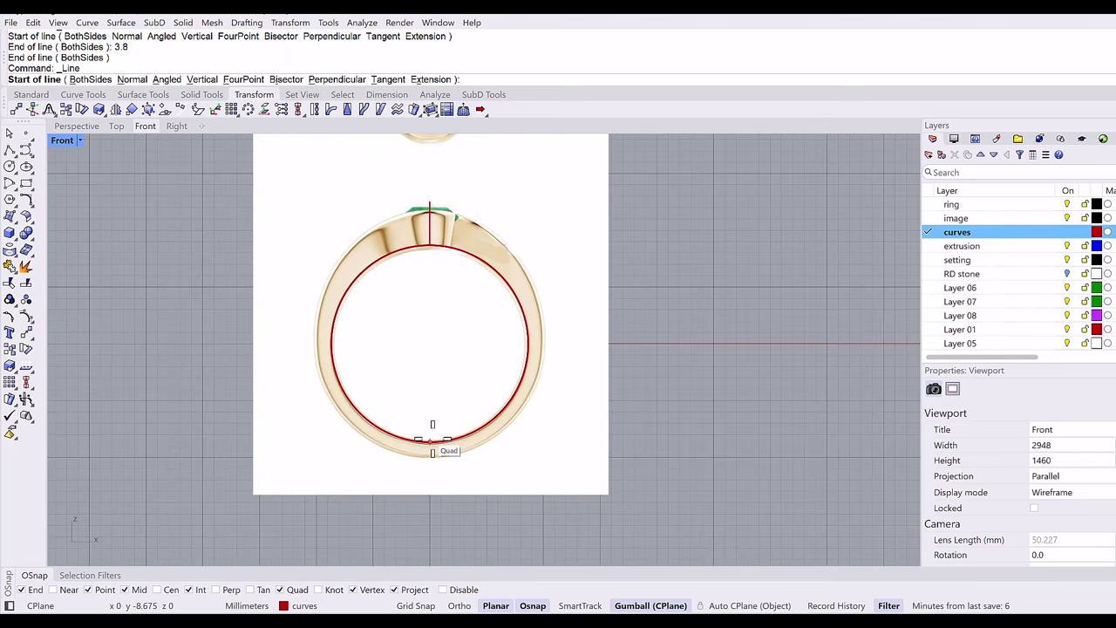
click(432, 452)
text(1.7)
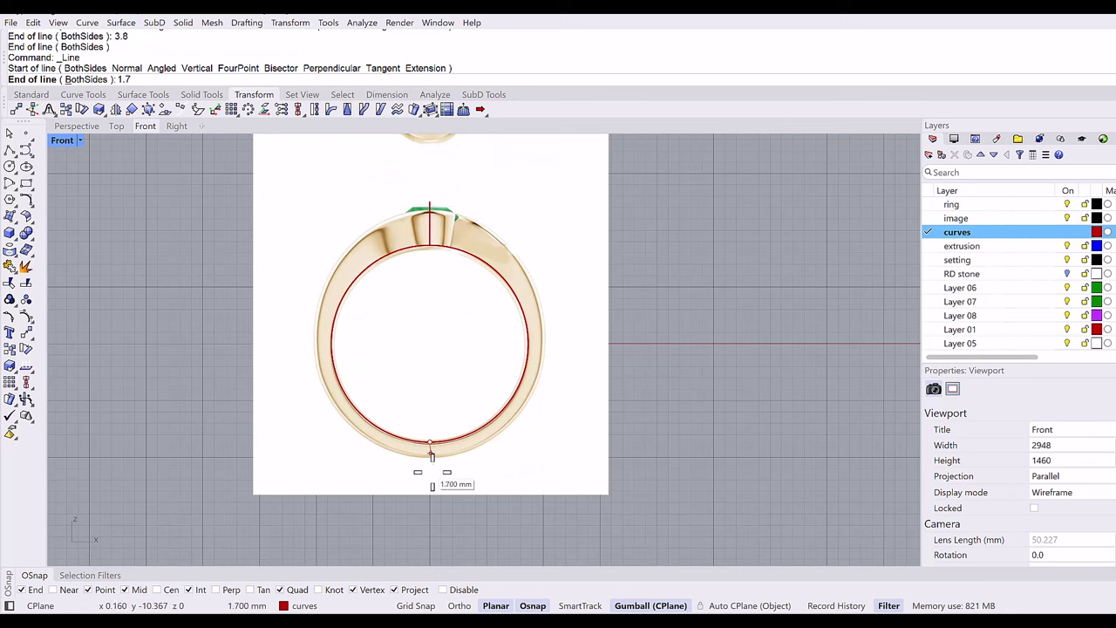
key(Return)
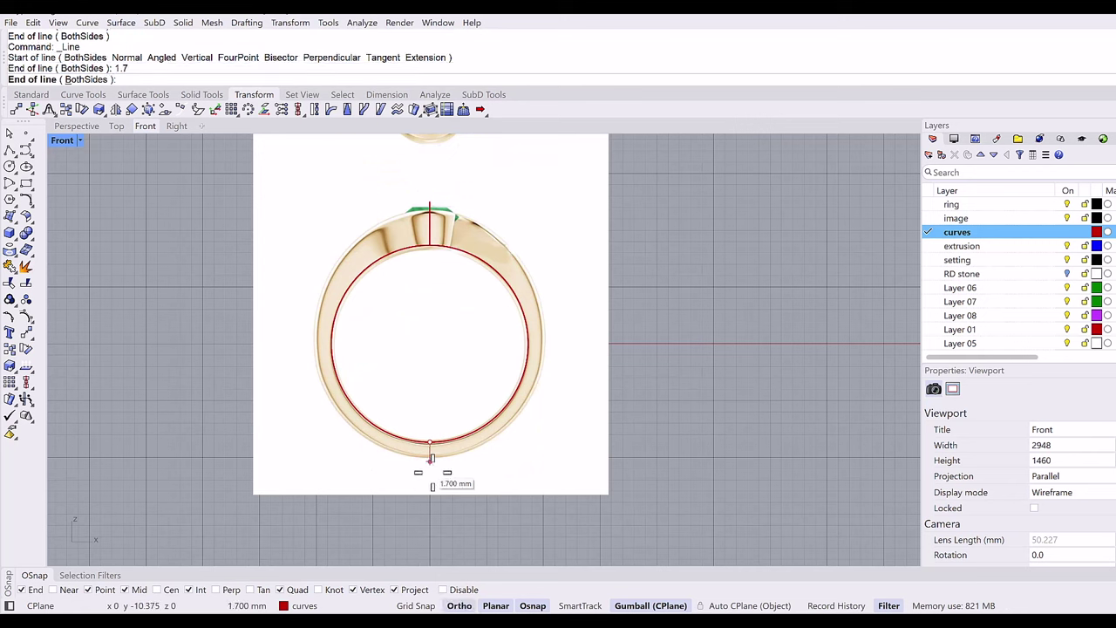
click(431, 478)
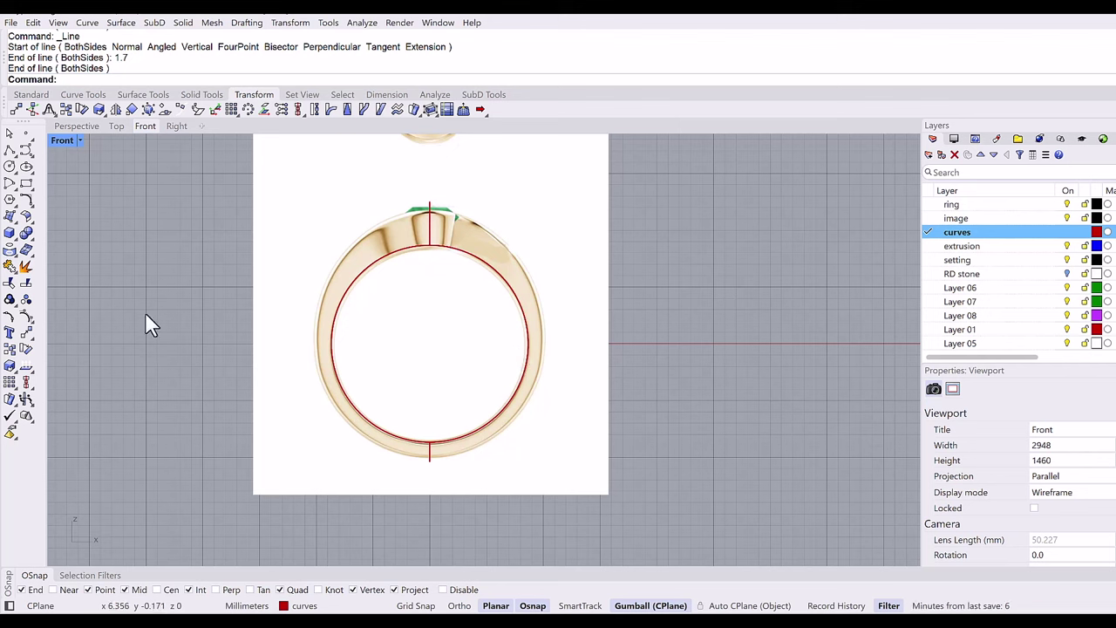
Draw a diameter circle from the bottom line's end to the top line's end.
click(9, 166)
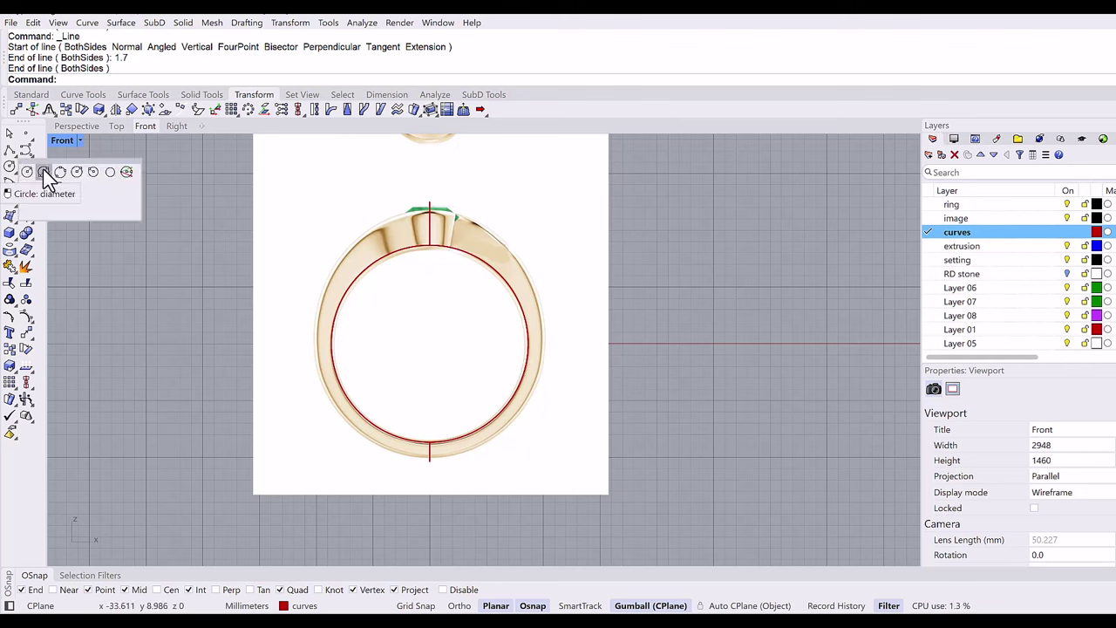
click(45, 173)
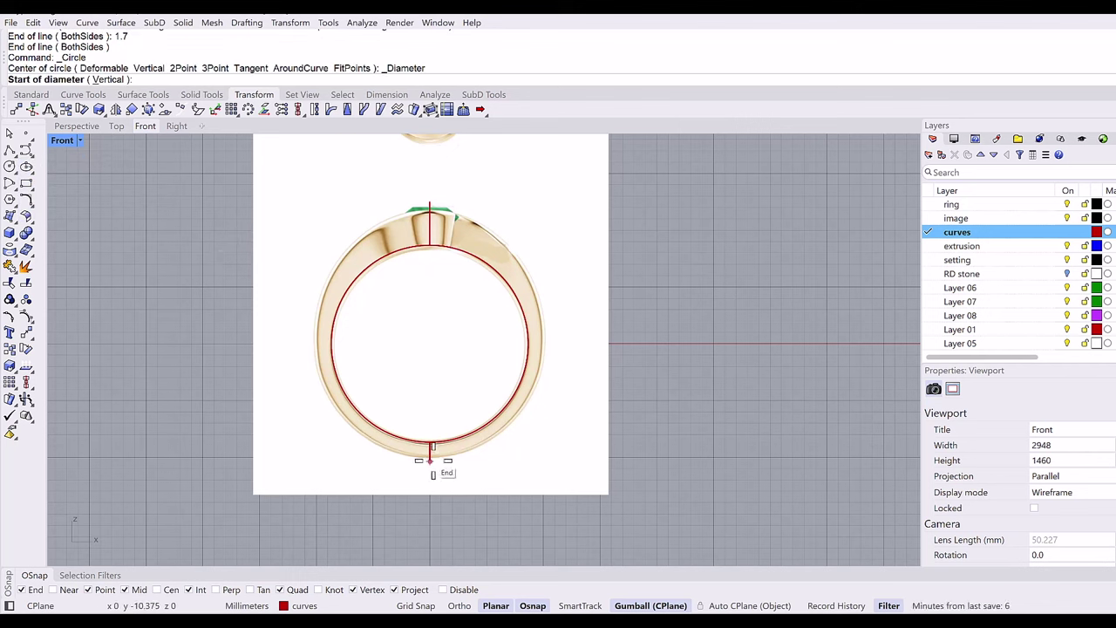
click(430, 460)
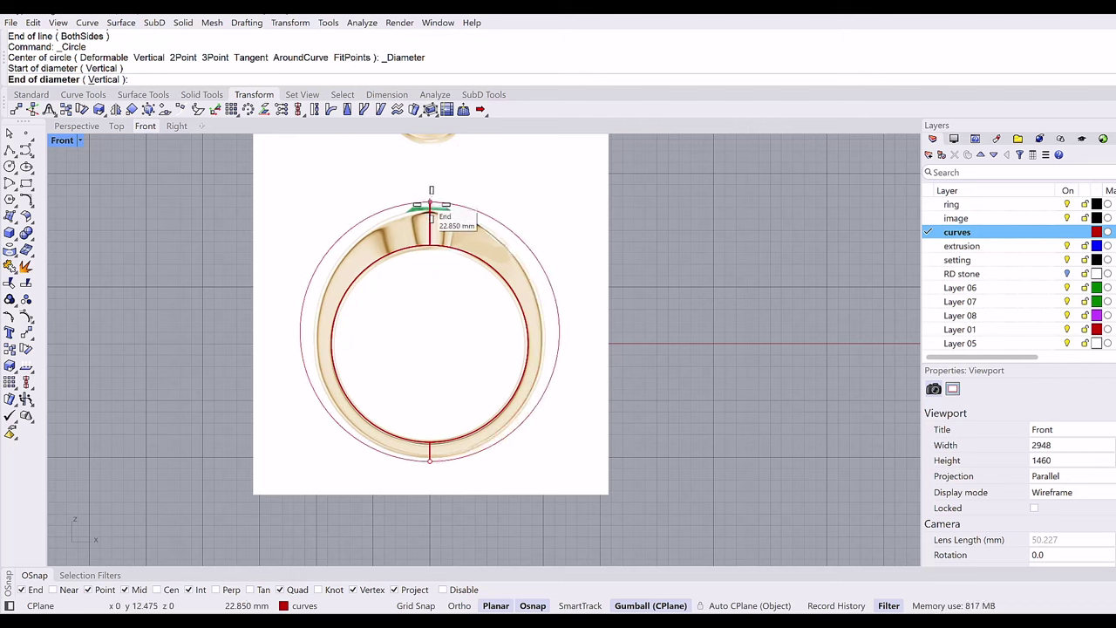
click(431, 209)
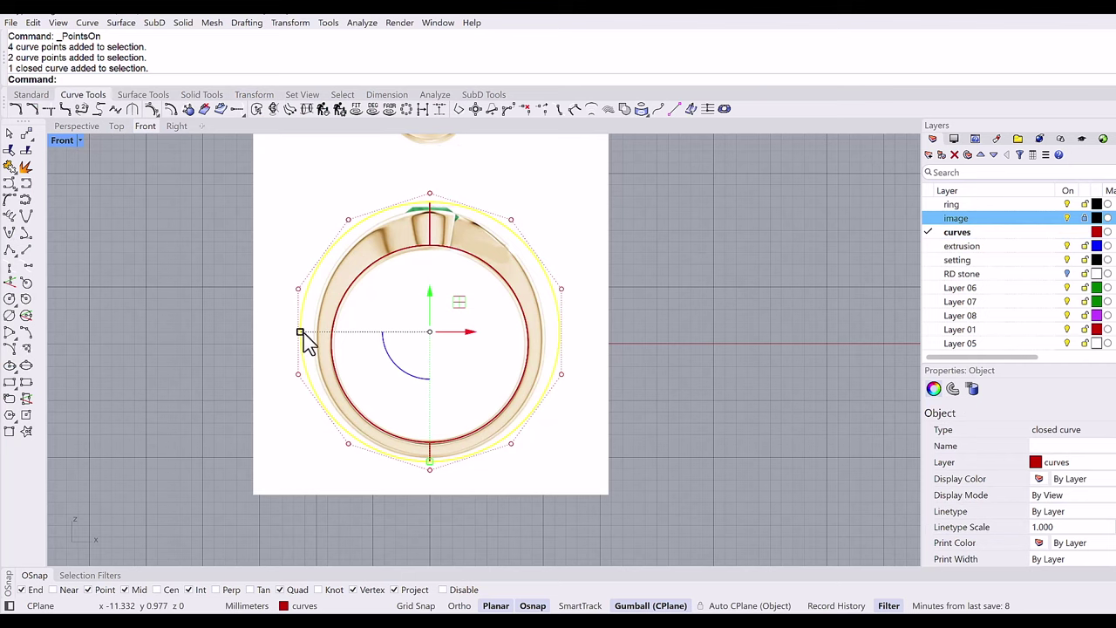
Move the circle's control points so the curve follows the ring's outer outline.
drag(303, 332, 313, 333)
key(Escape)
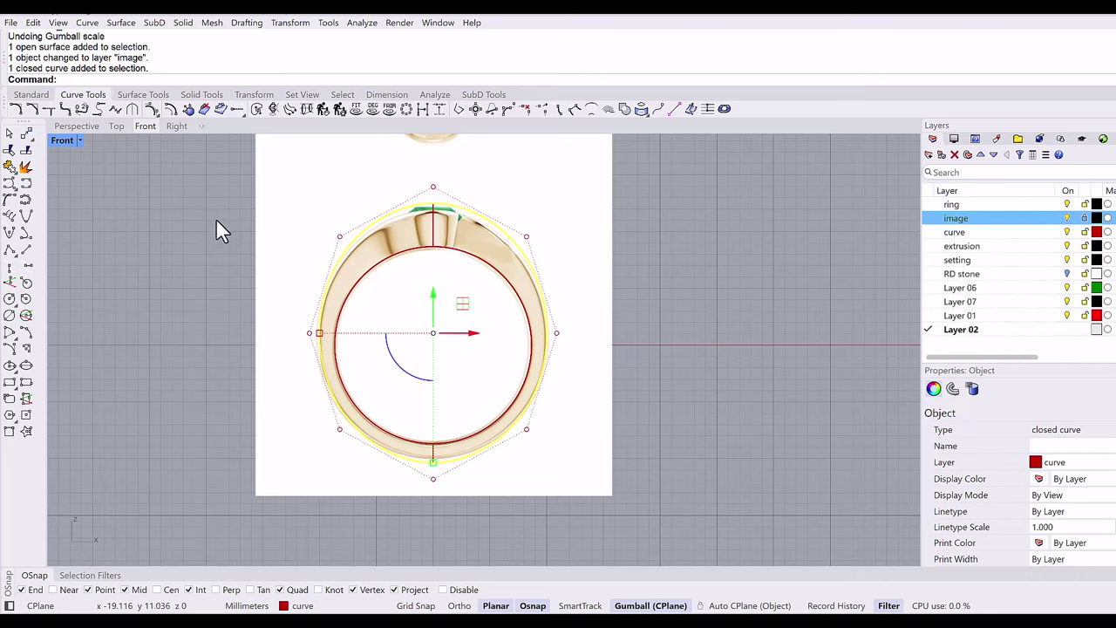
drag(229, 220, 583, 260)
drag(339, 237, 337, 242)
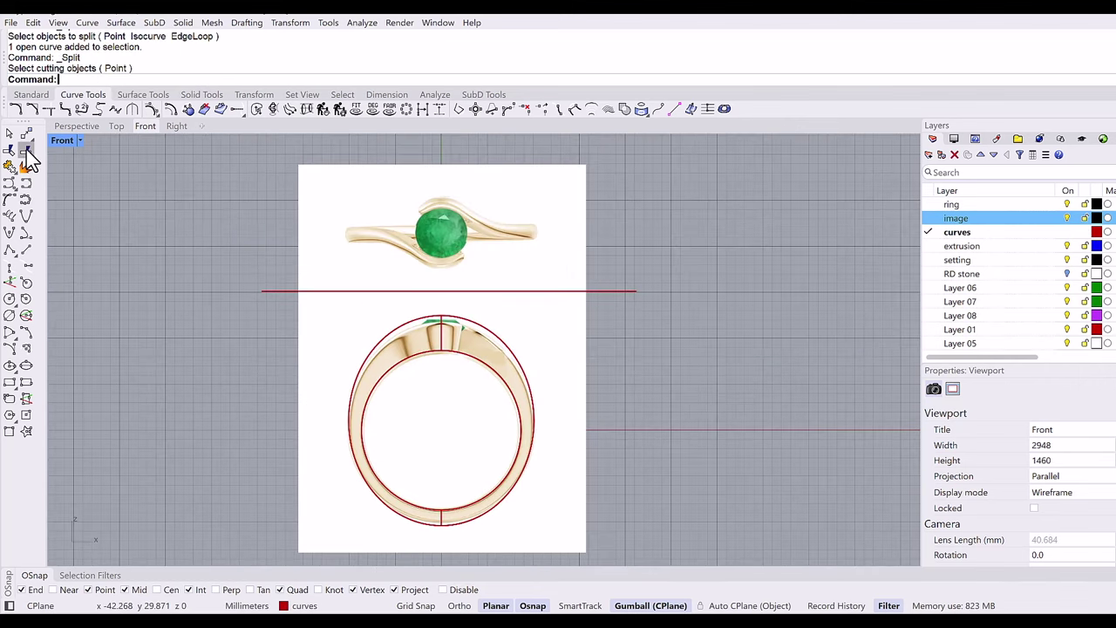
Split the reference picture along the horizontal line, delete the line, and move the upper piece up.
click(26, 150)
click(302, 205)
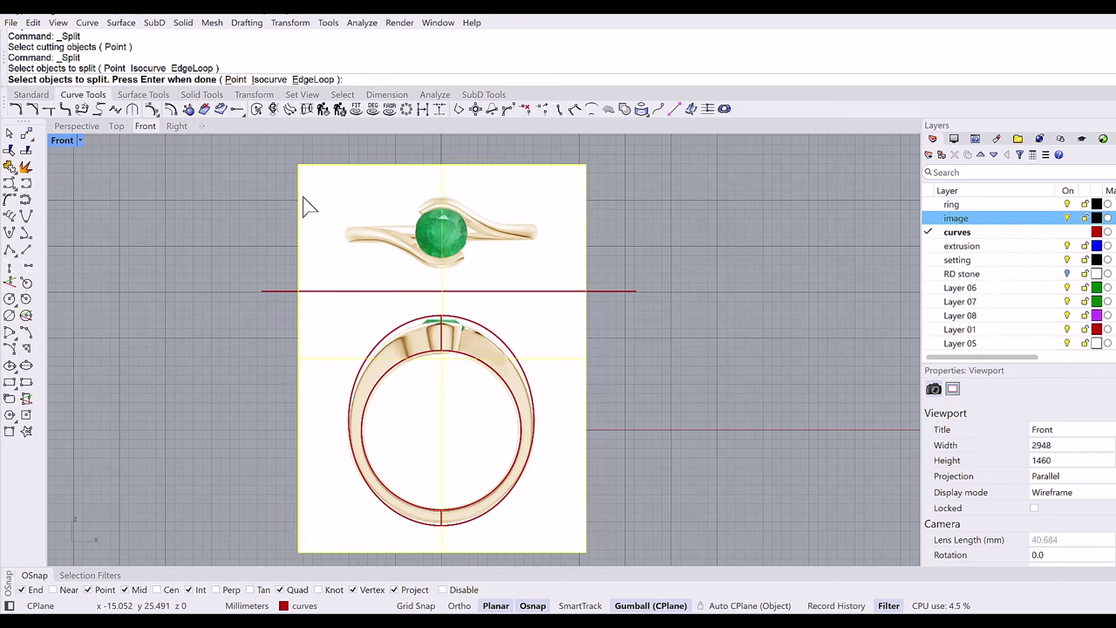
key(Return)
click(293, 290)
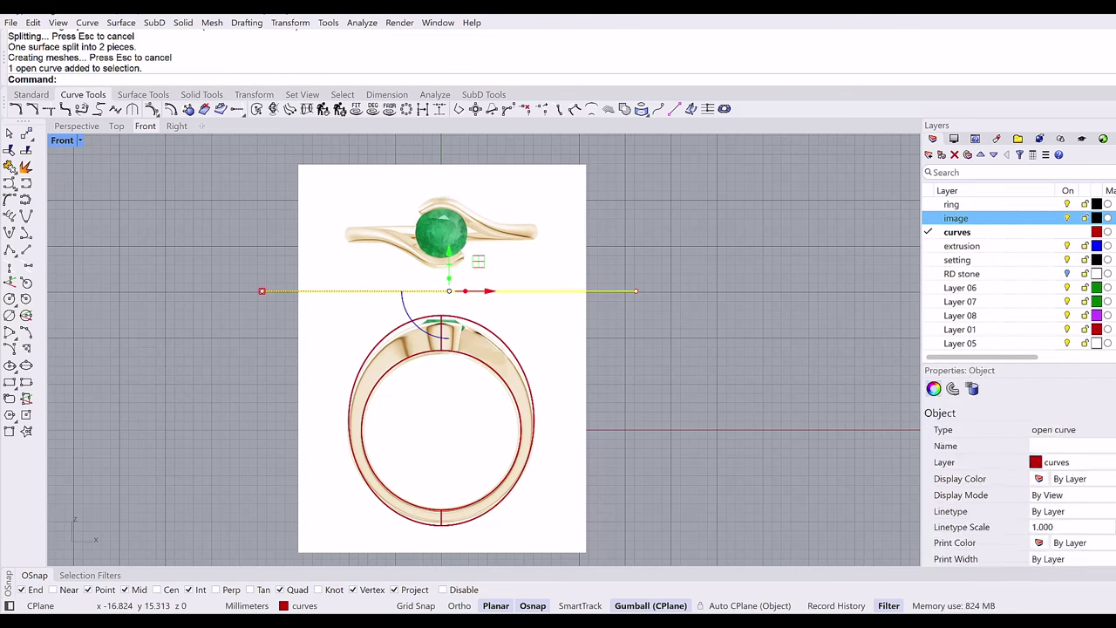
key(Delete)
click(410, 218)
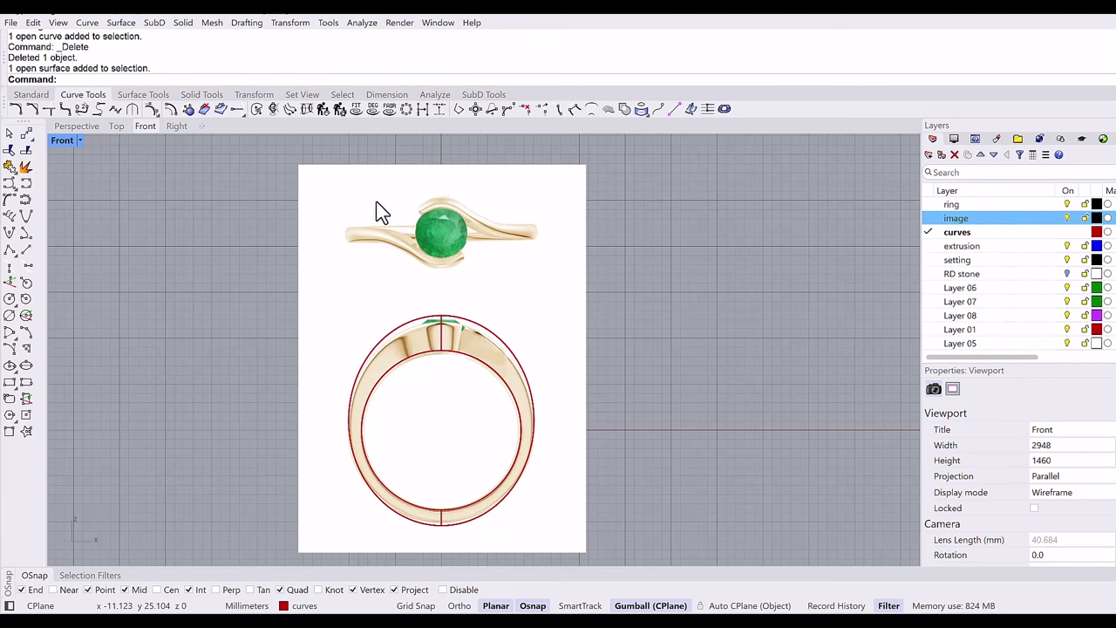
drag(442, 188, 447, 168)
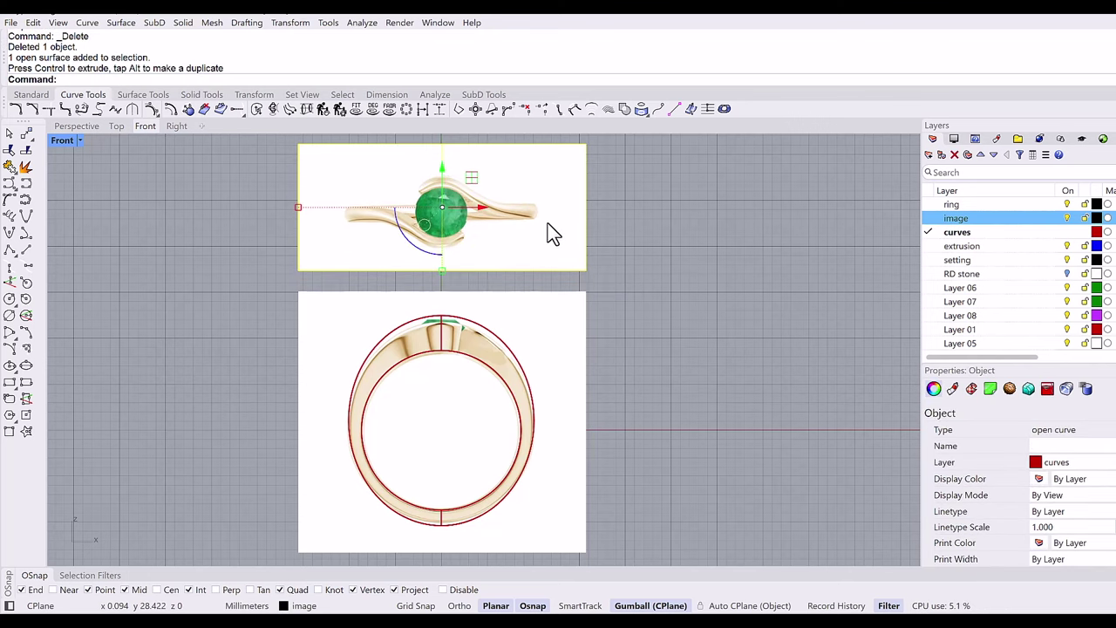
Remap the upper picture piece from the Front plane onto the Top view's construction plane.
key(ctrl+m)
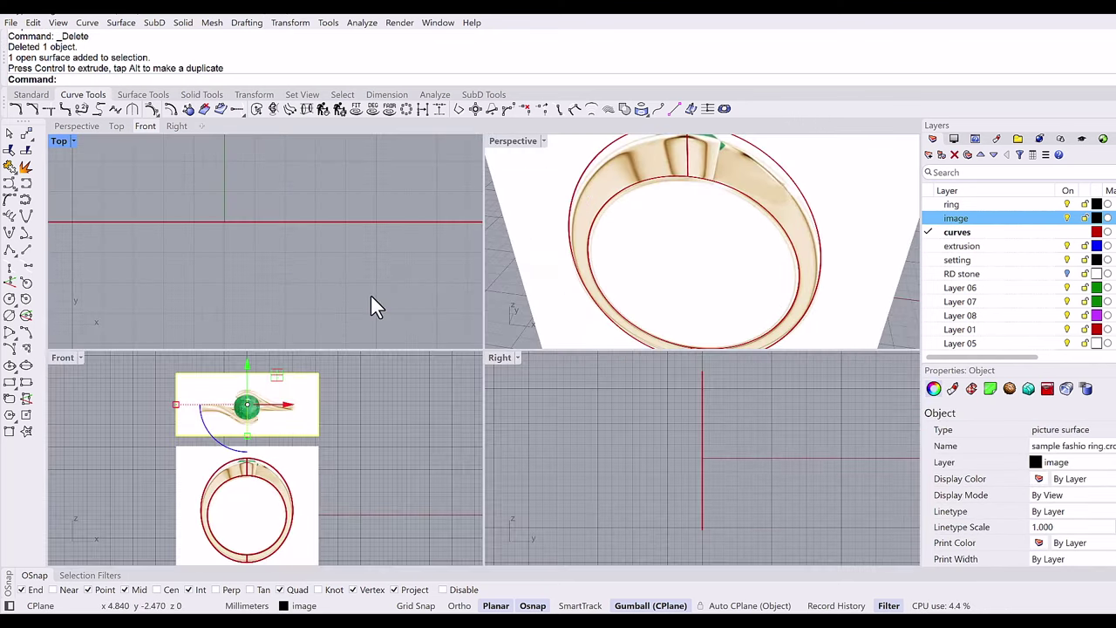
click(370, 295)
text(RemapCPlane)
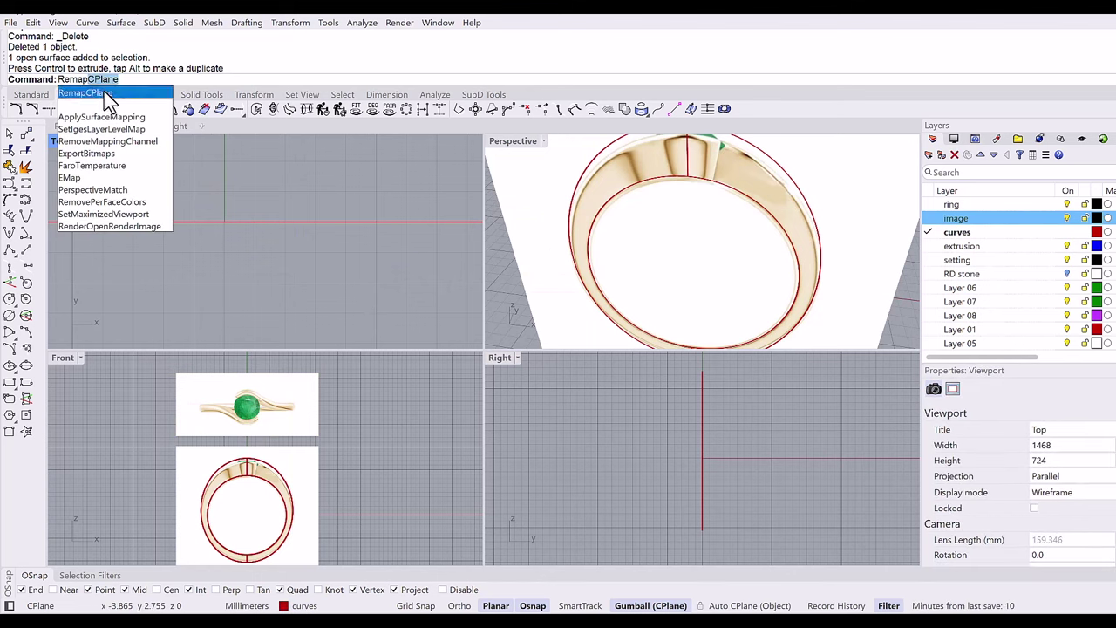
key(Return)
click(304, 416)
key(Return)
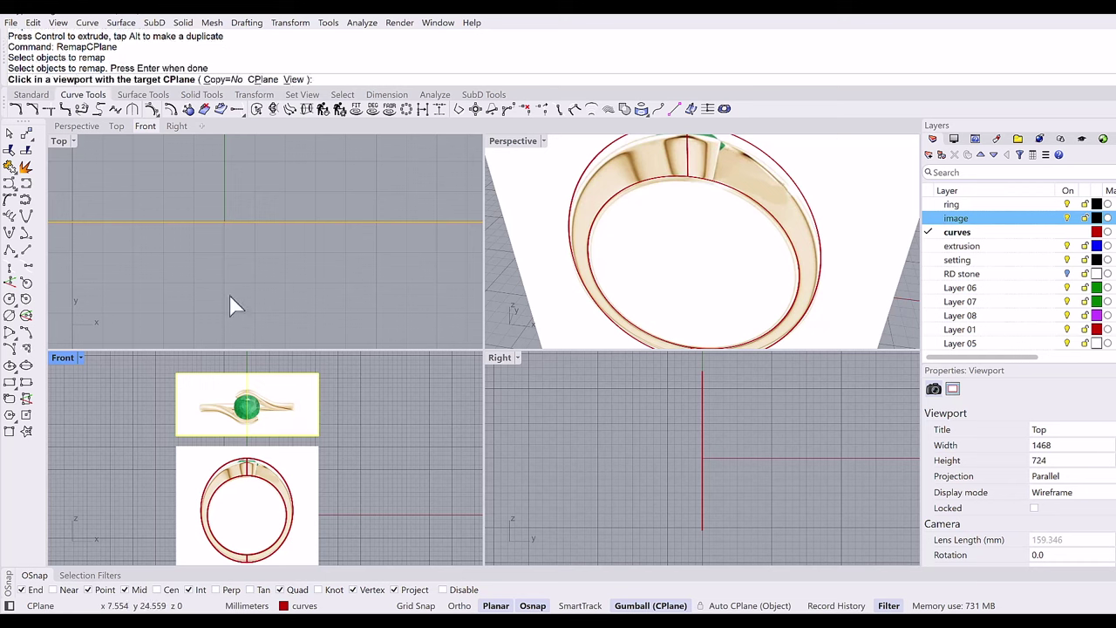
click(217, 242)
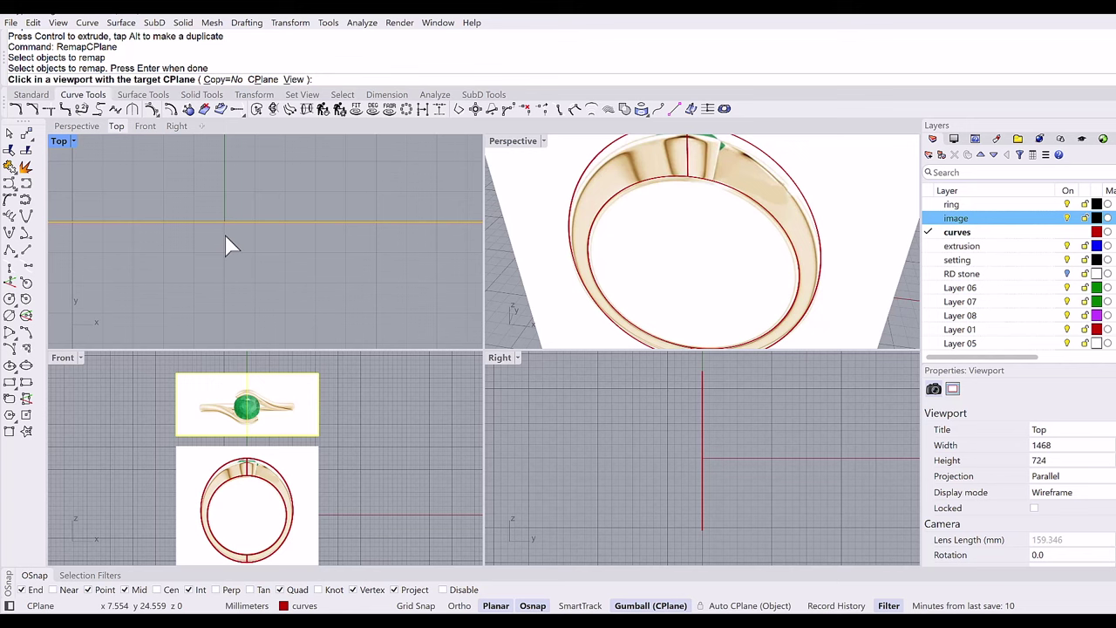
click(273, 190)
click(272, 190)
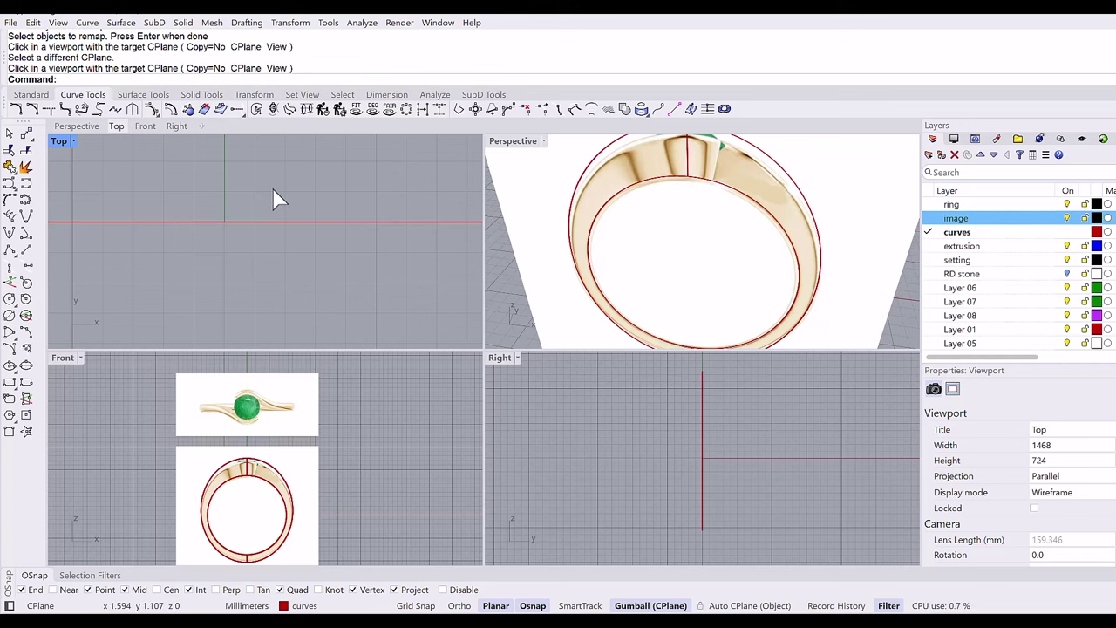
right_drag(274, 197, 298, 257)
click(282, 206)
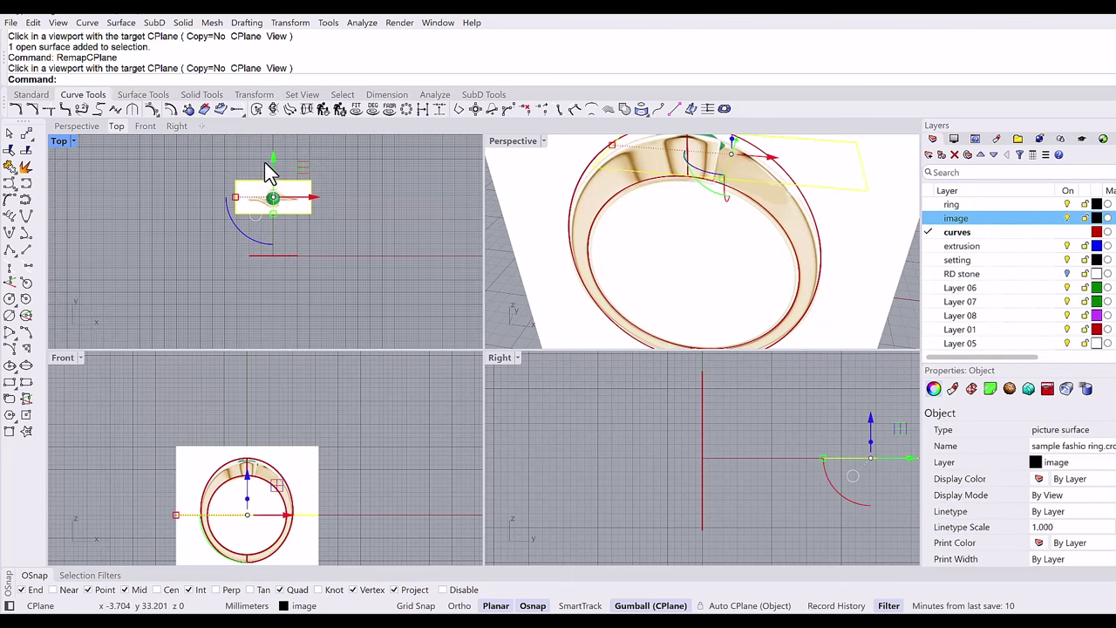
Maximize the Top view, deselect the picture and pan it into place.
double_click(59, 142)
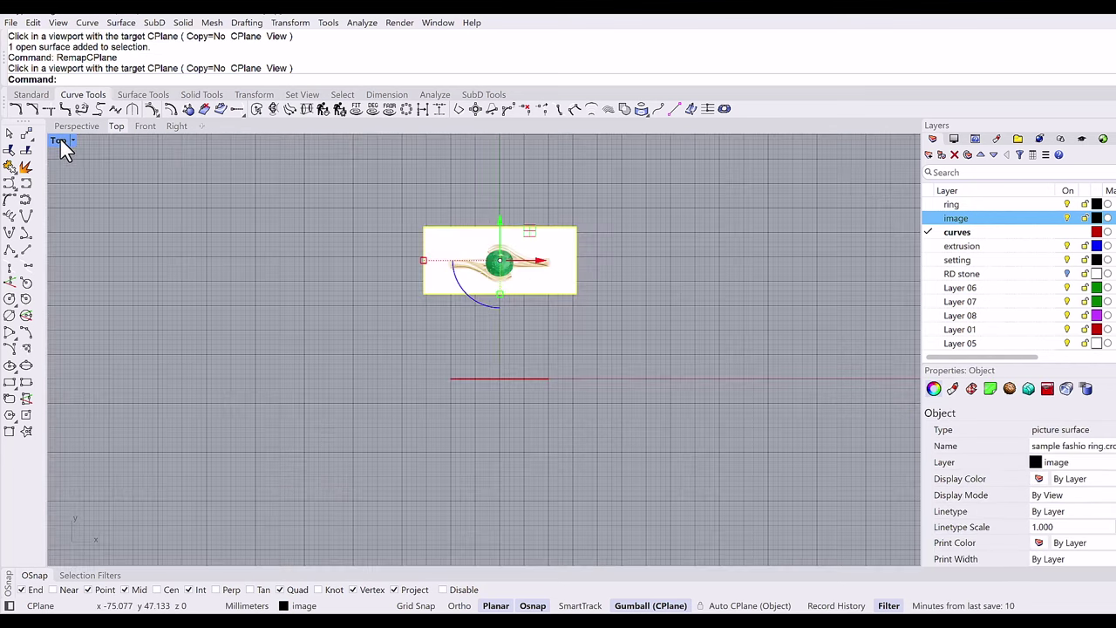
key(Escape)
right_drag(501, 238, 578, 224)
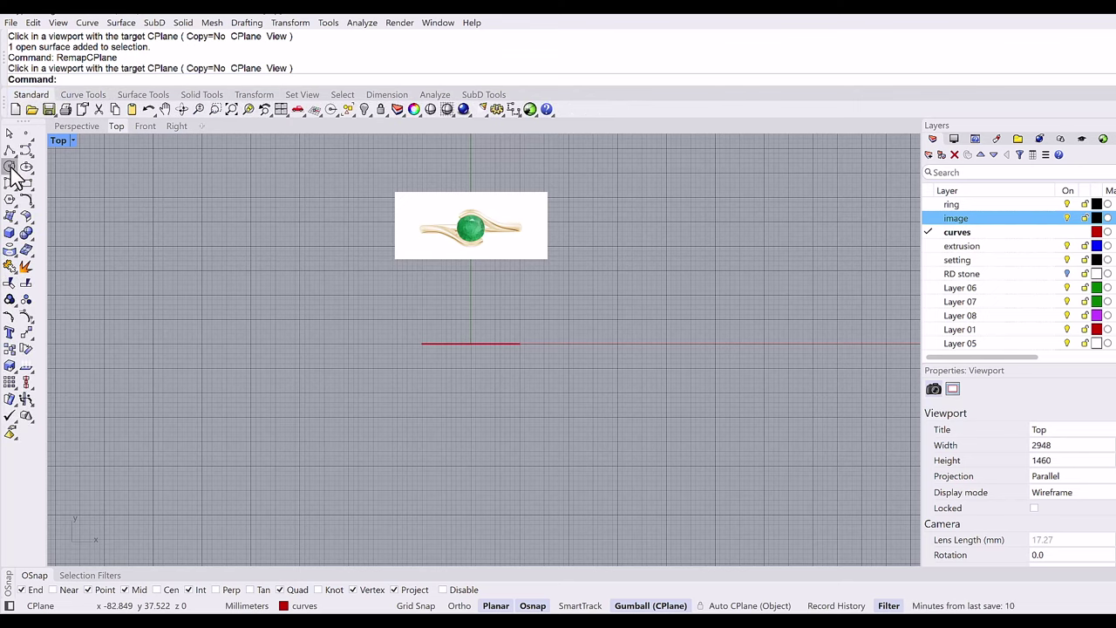
Draw a 6 mm diameter circle centred at the origin.
click(9, 166)
text(0)
key(Return)
text(6)
key(Return)
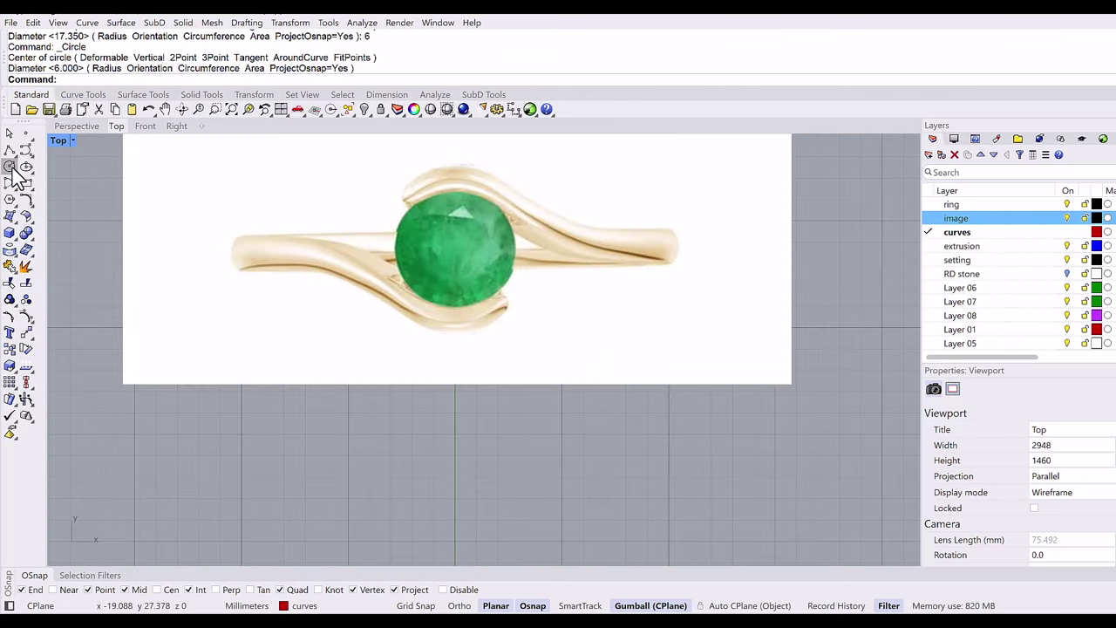
Trace a roughly 5.565 mm circle across the green stone's left and right edges in the picture.
click(11, 168)
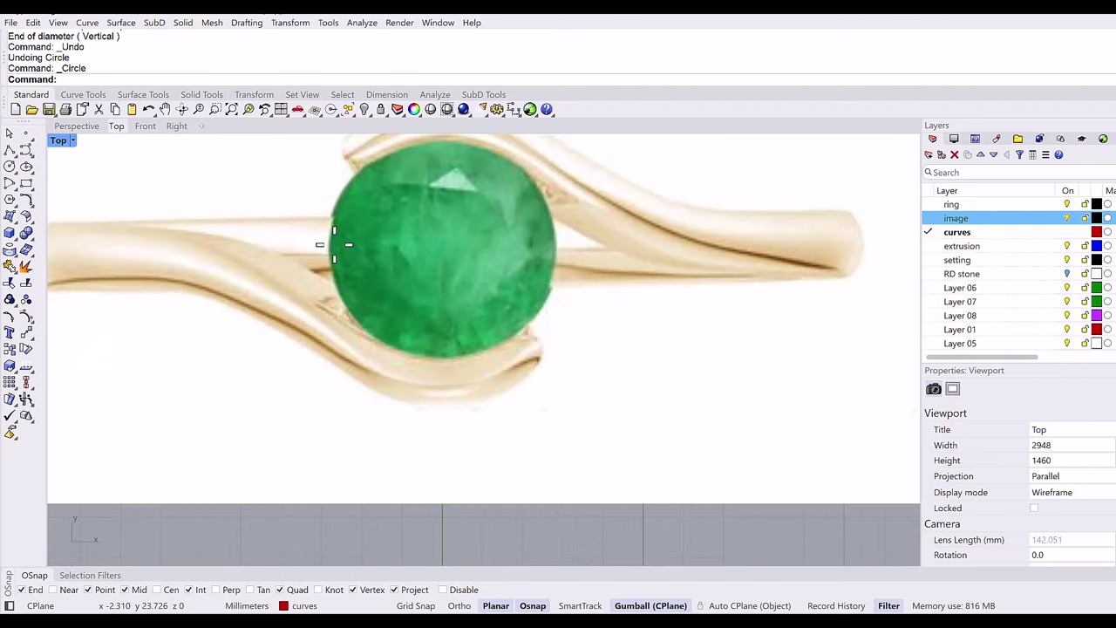
key(Return)
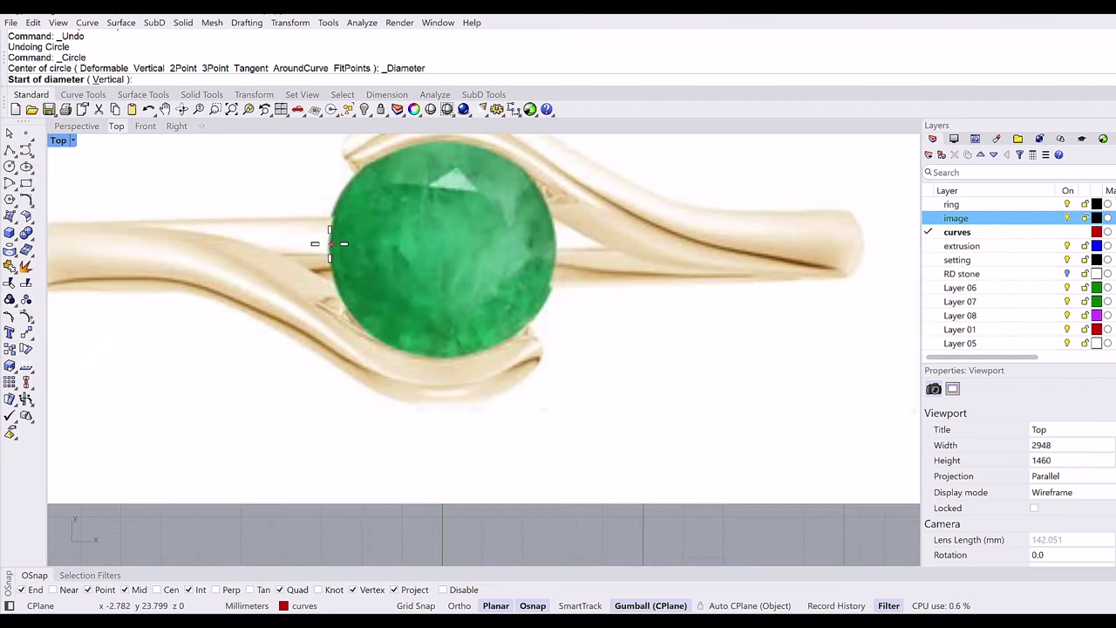
click(329, 244)
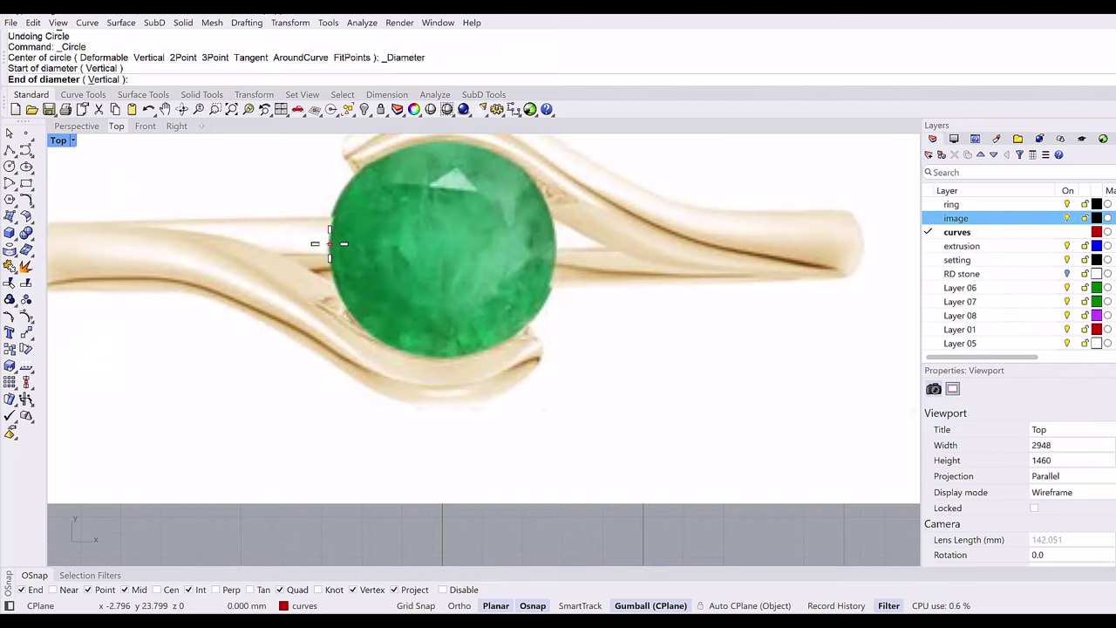
click(556, 266)
scroll(486, 240, down, 4)
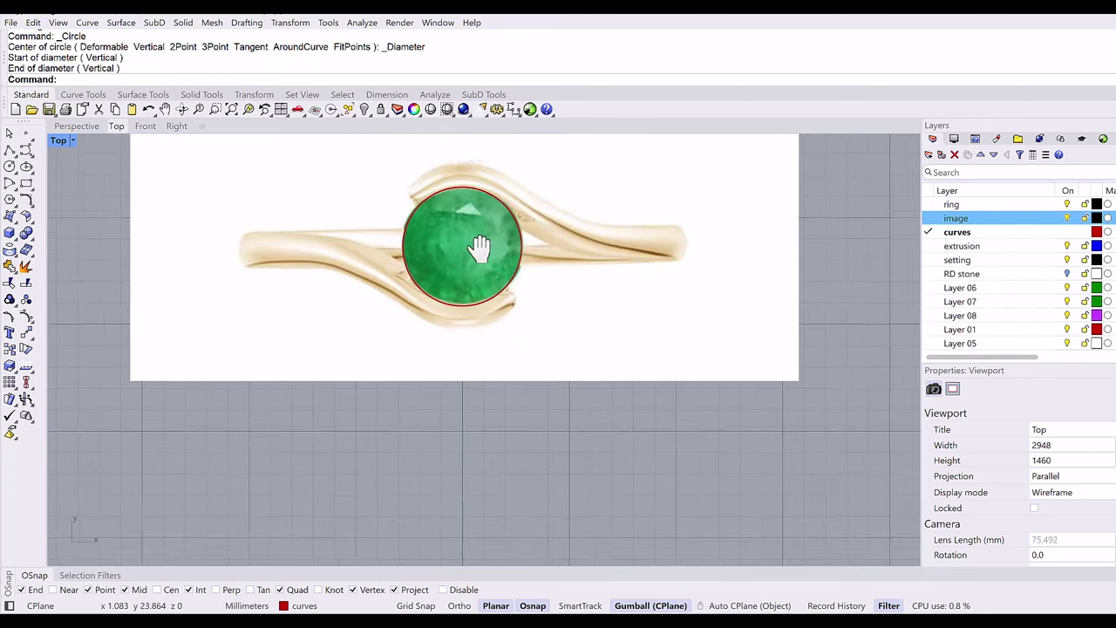
right_drag(480, 246, 465, 231)
scroll(465, 231, down, 3)
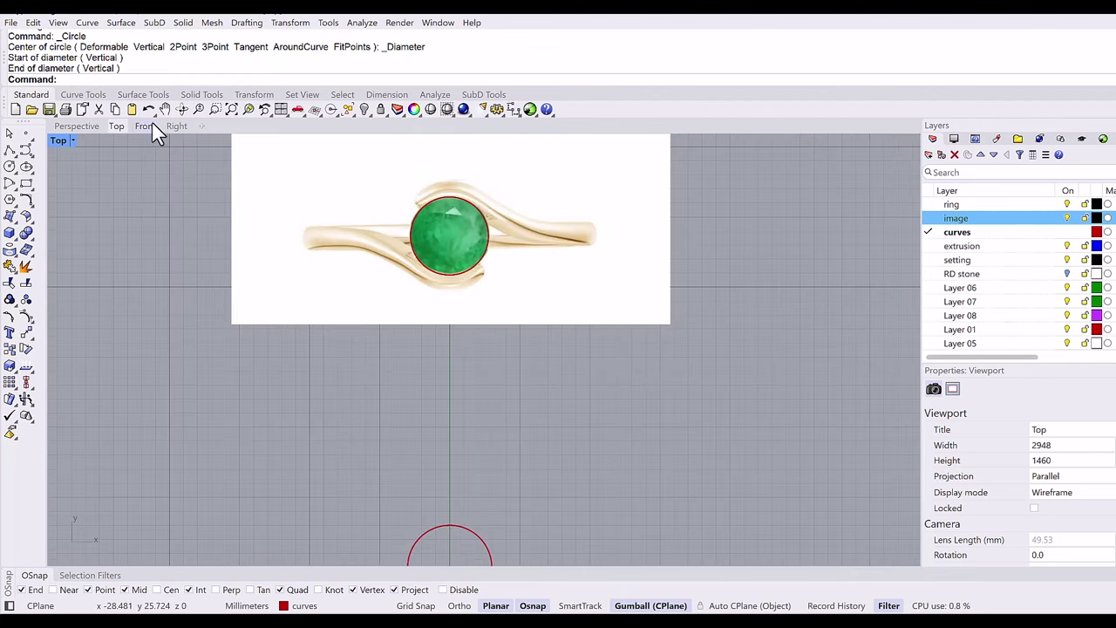
Orient the picture so the stone's left and right edges land on the 6 mm origin circle's sides.
click(254, 95)
click(129, 110)
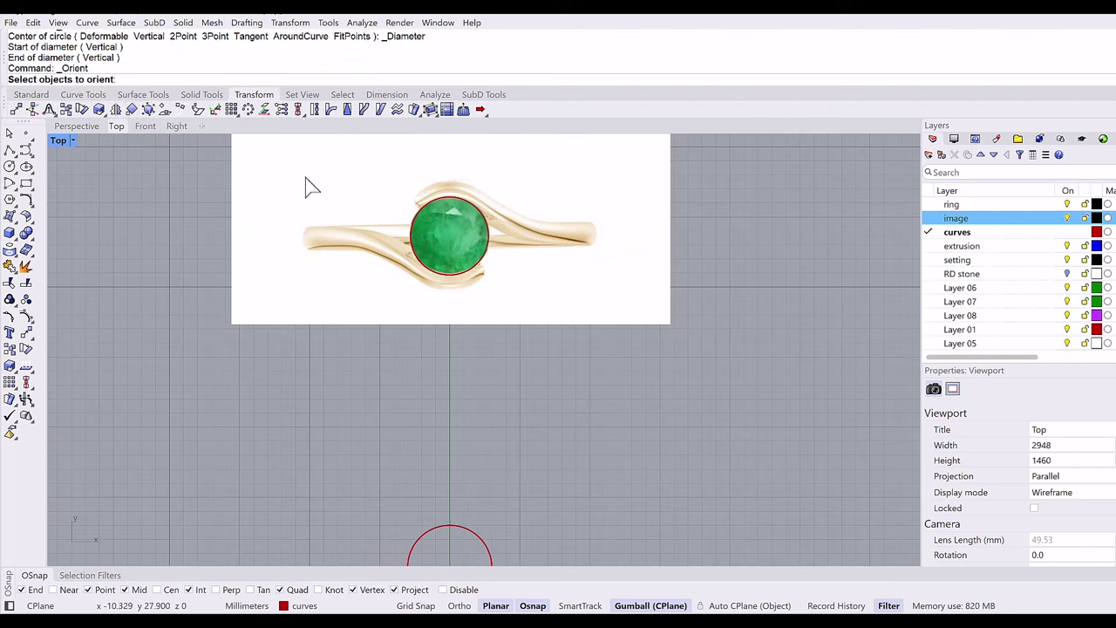
click(306, 182)
key(Return)
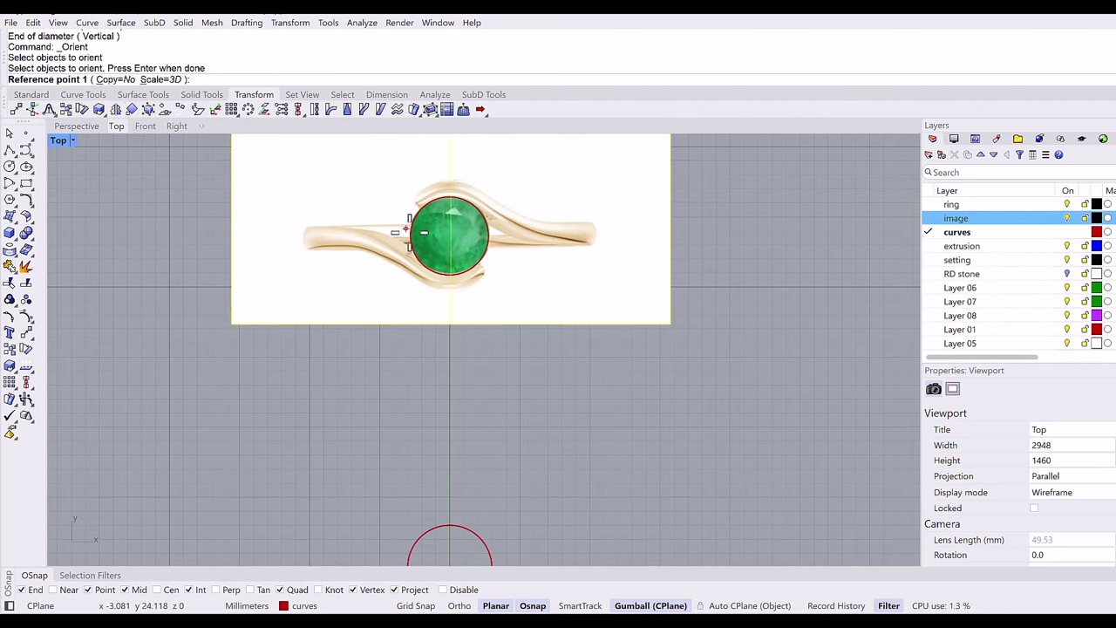
click(410, 236)
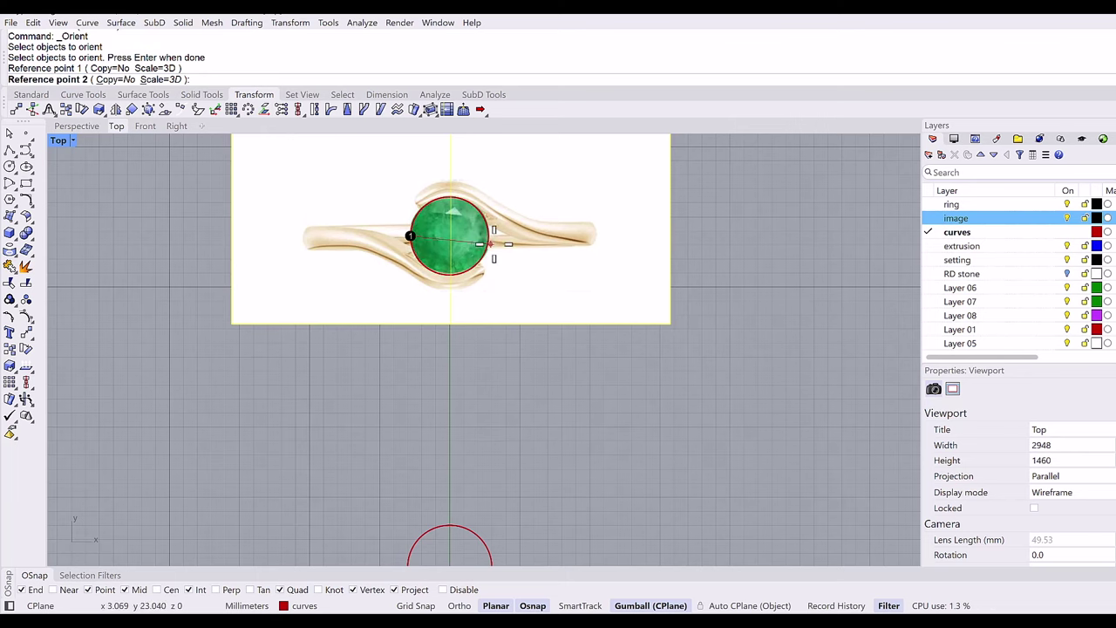
click(487, 236)
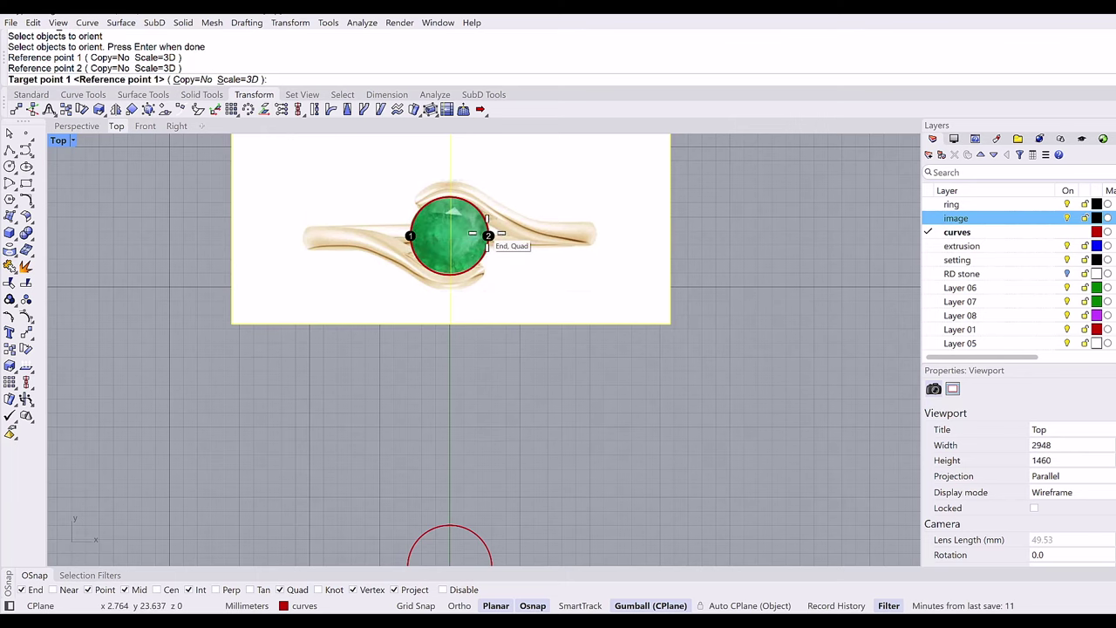
scroll(487, 235, down, 2)
right_drag(465, 386, 428, 383)
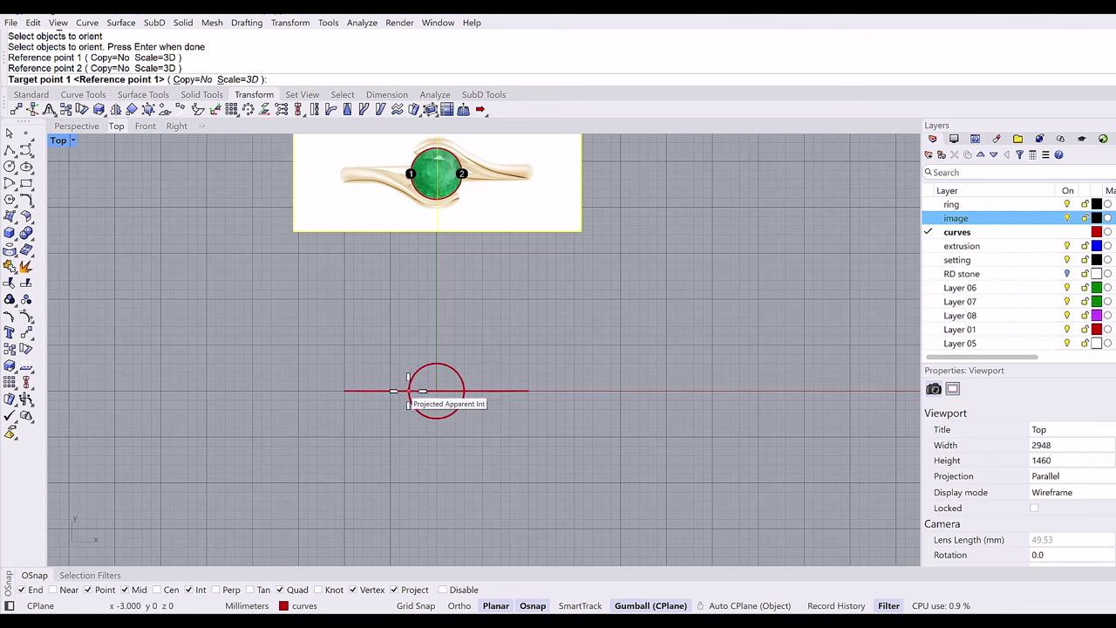
click(408, 391)
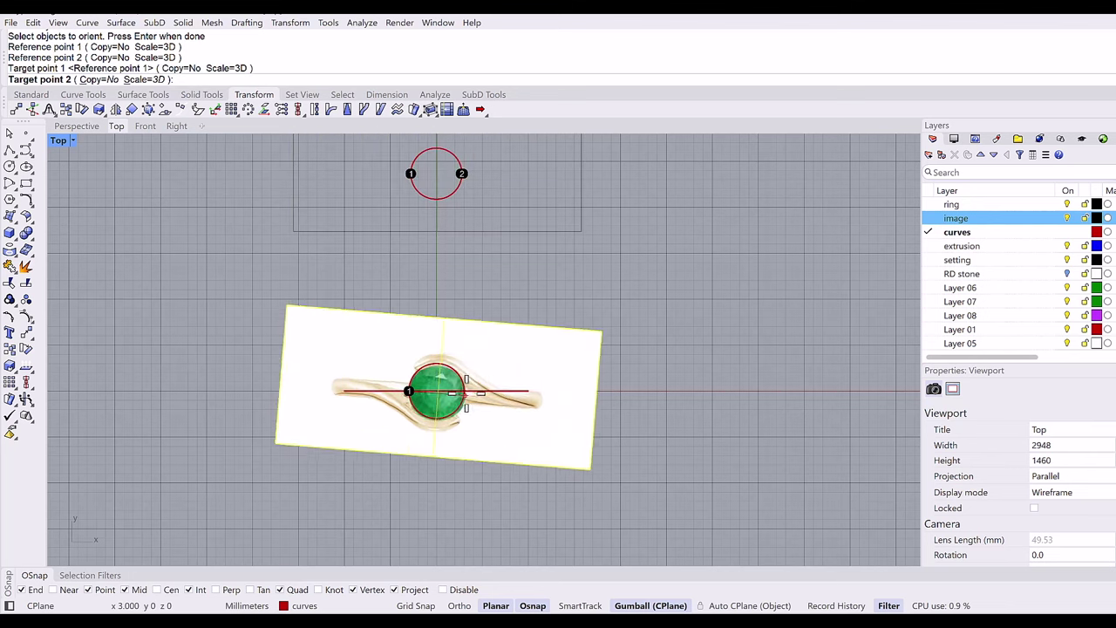
click(465, 392)
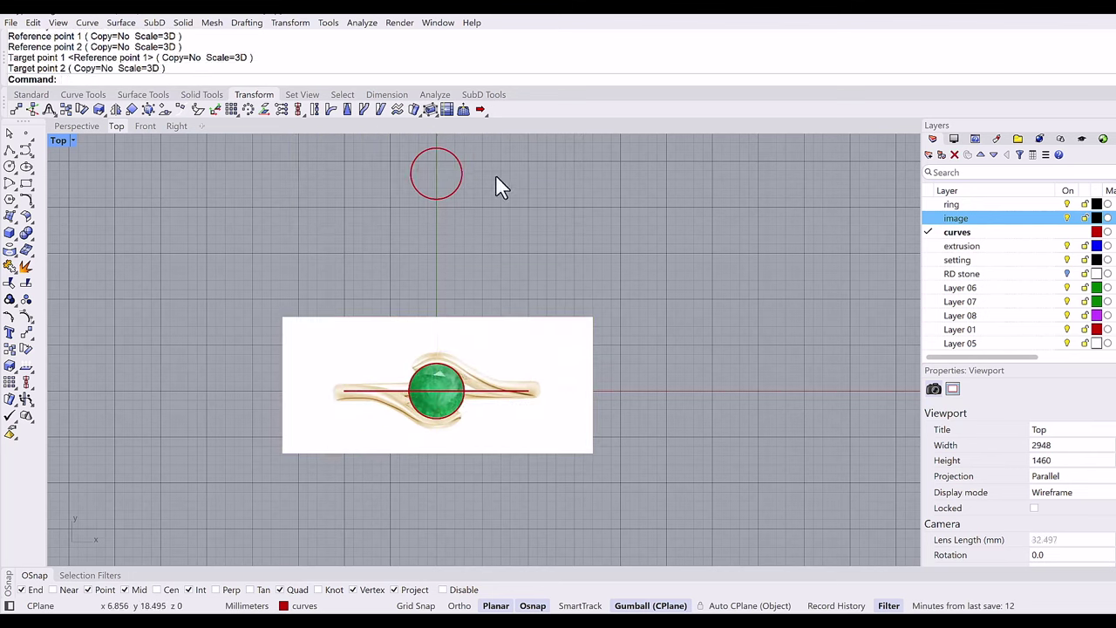
Delete the leftover traced stone circle.
click(460, 165)
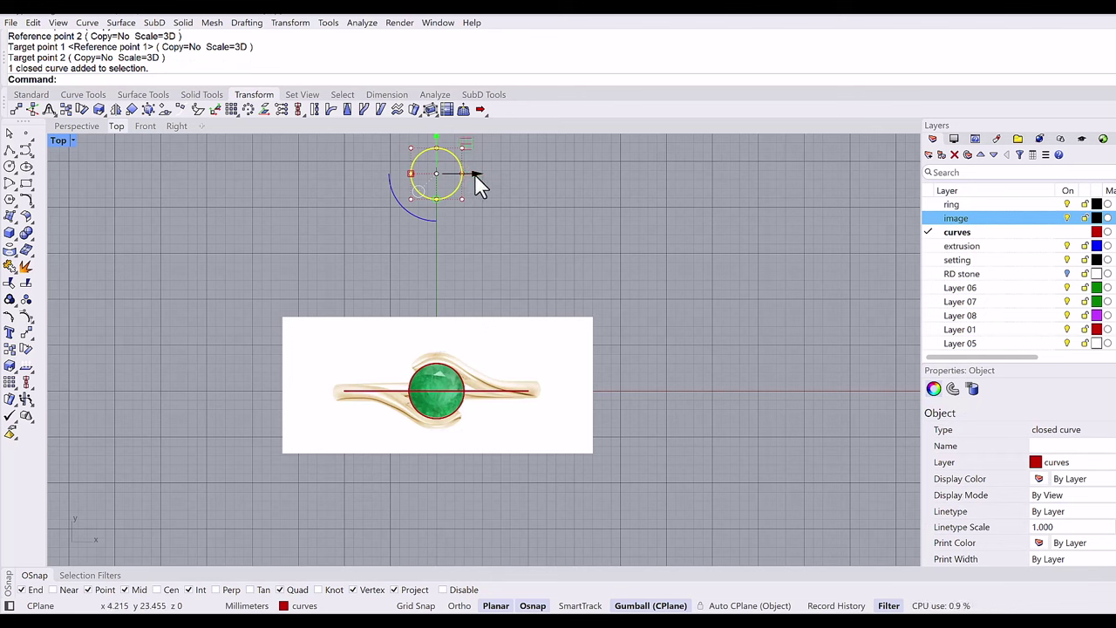
right_click(474, 173)
key(Escape)
key(Escape)
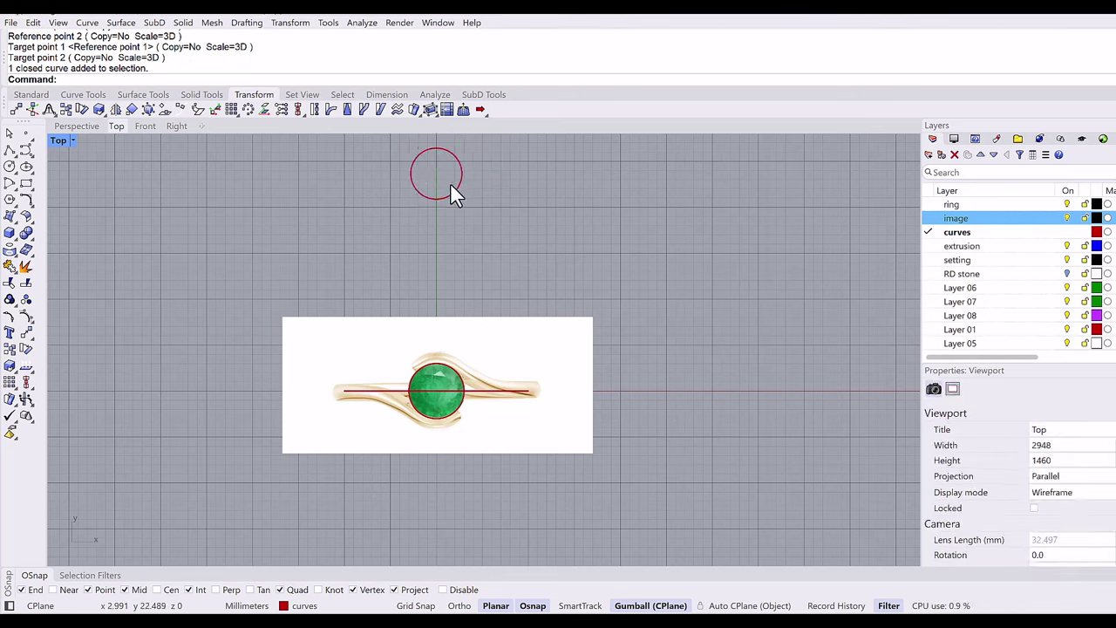
click(453, 185)
key(Delete)
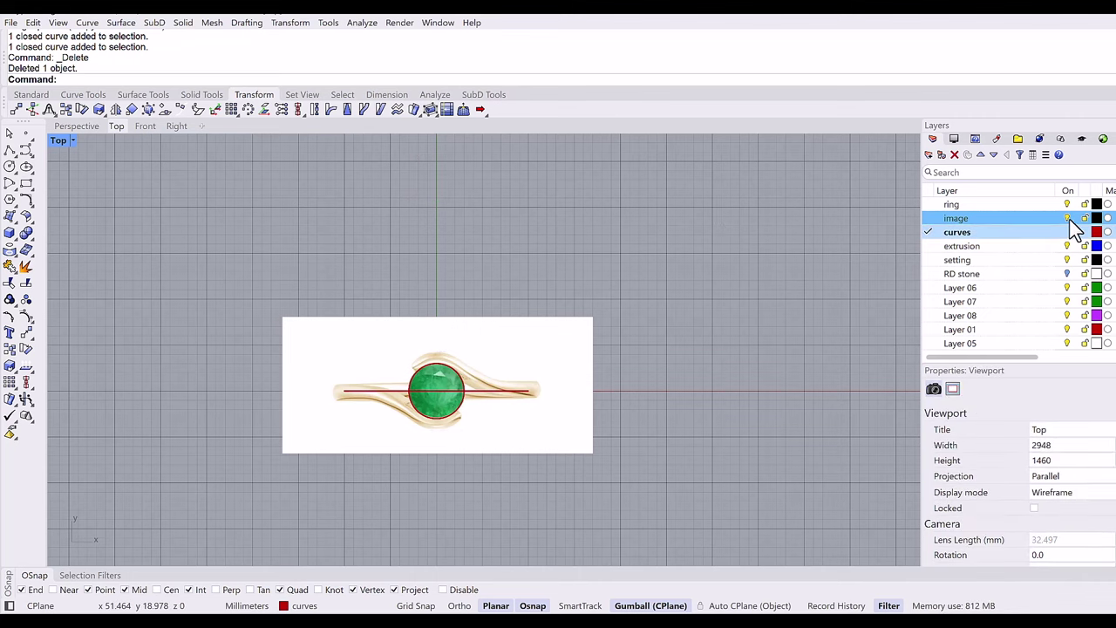
In a full-size Perspective view, delete the small inner ellipse.
key(ctrl+F4)
scroll(413, 298, down, 2)
click(455, 348)
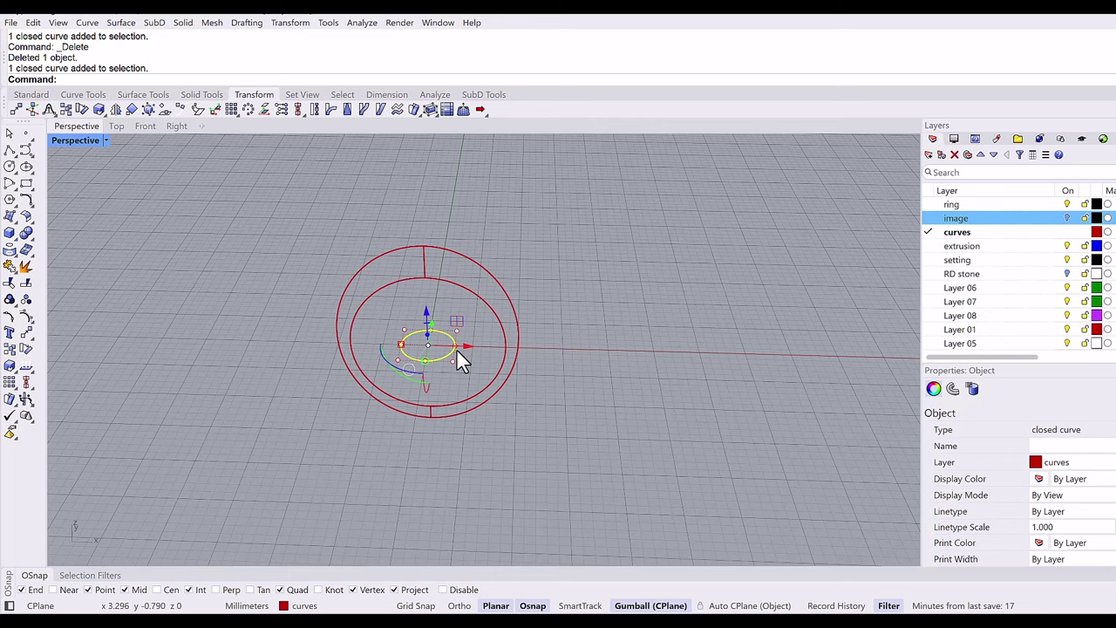
key(Delete)
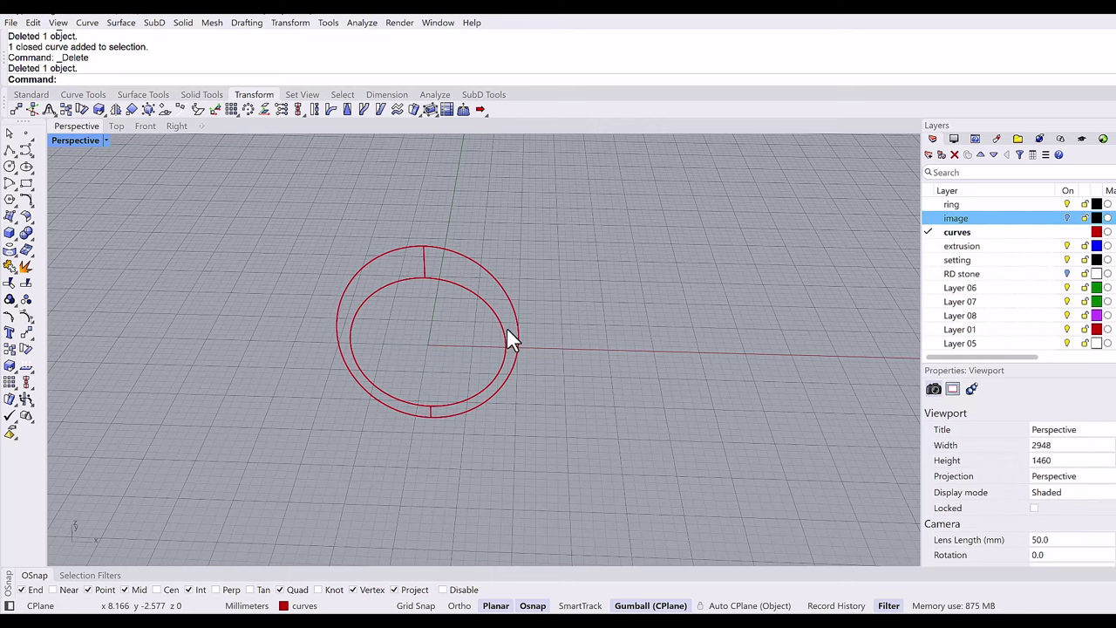
scroll(484, 269, down, 3)
shift+right_drag(487, 271, 518, 281)
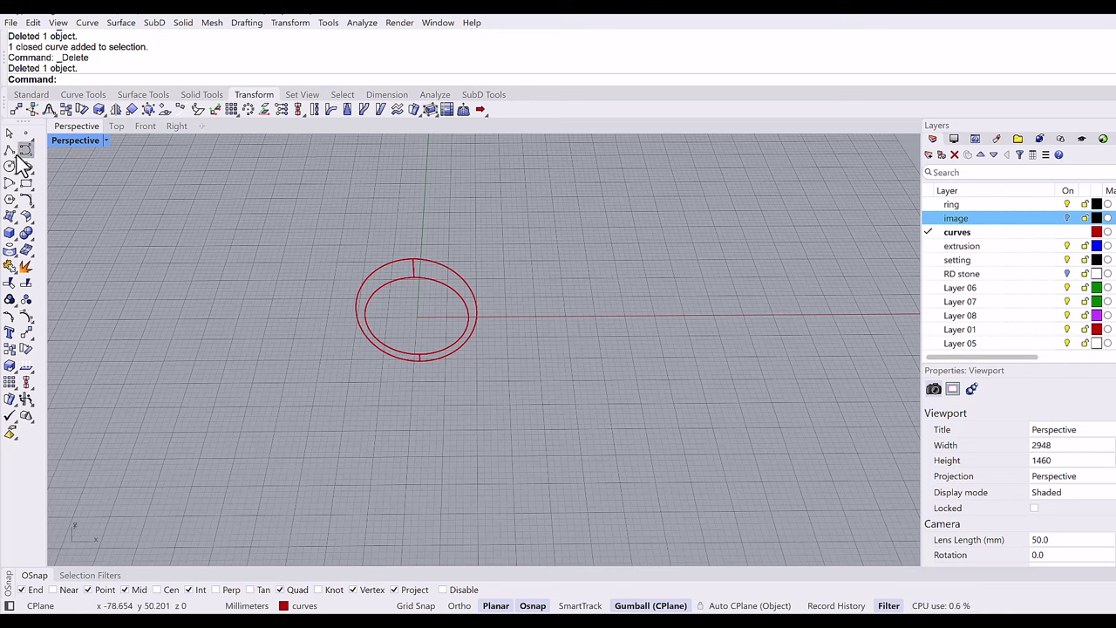
Draw a line from the origin along the red axis, 67.623 mm long to match the outer ring curve.
drag(14, 157, 25, 155)
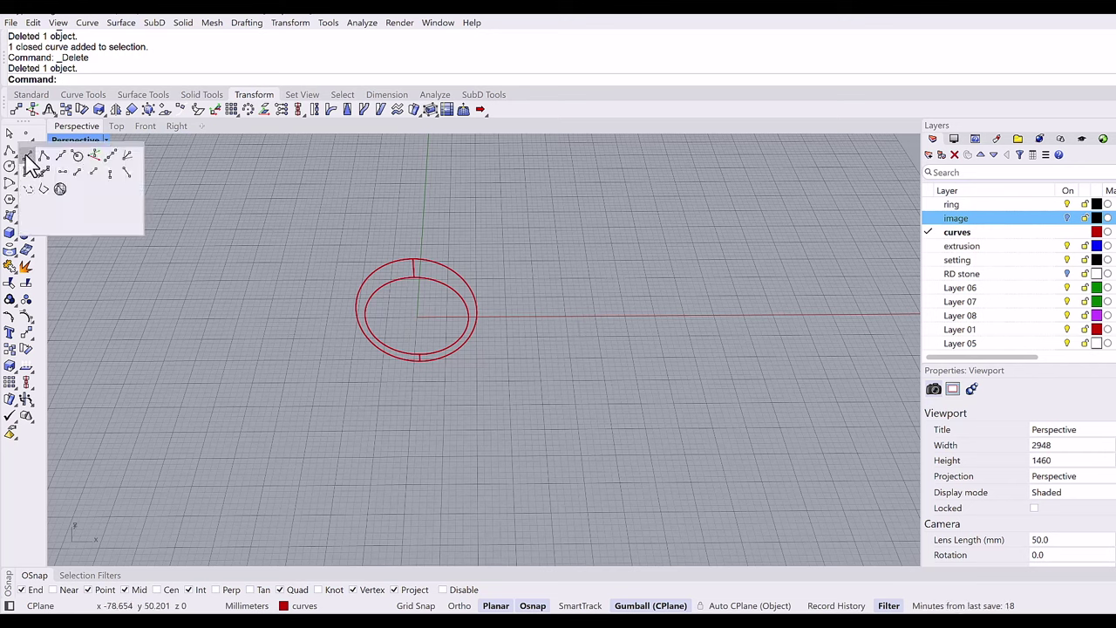
click(25, 155)
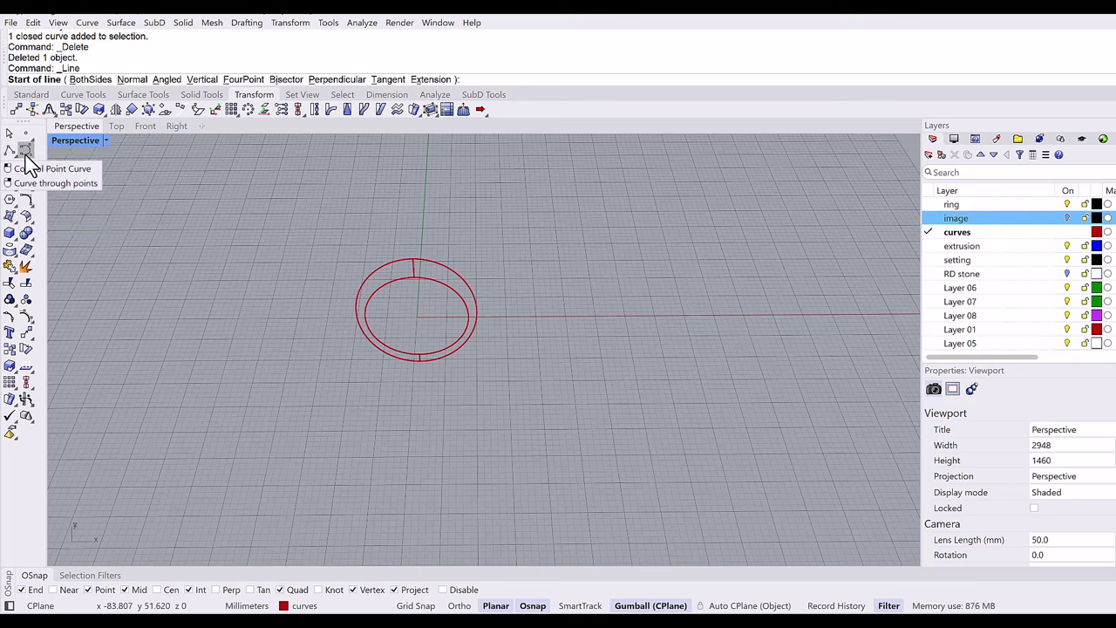
text(0)
key(Return)
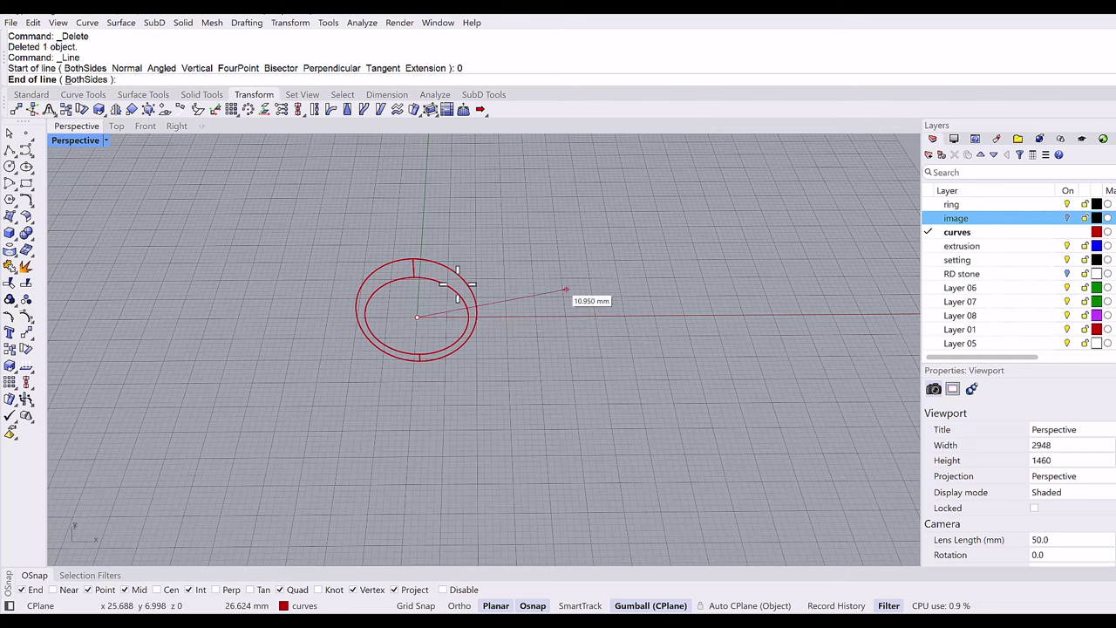
scroll(449, 276, up, 2)
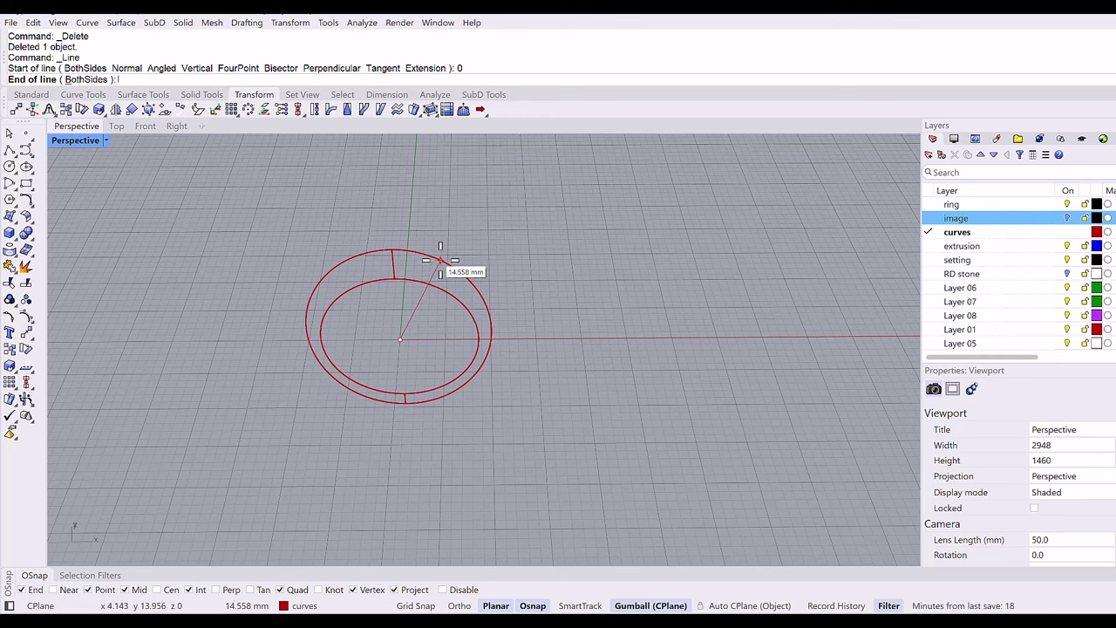
key(Return)
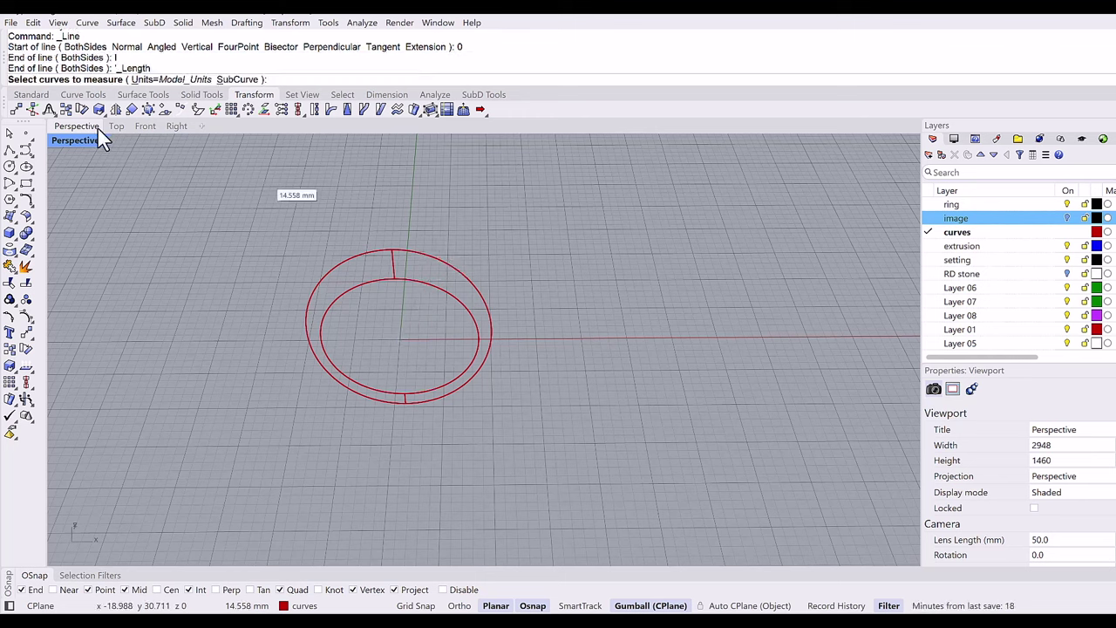
click(434, 260)
key(Return)
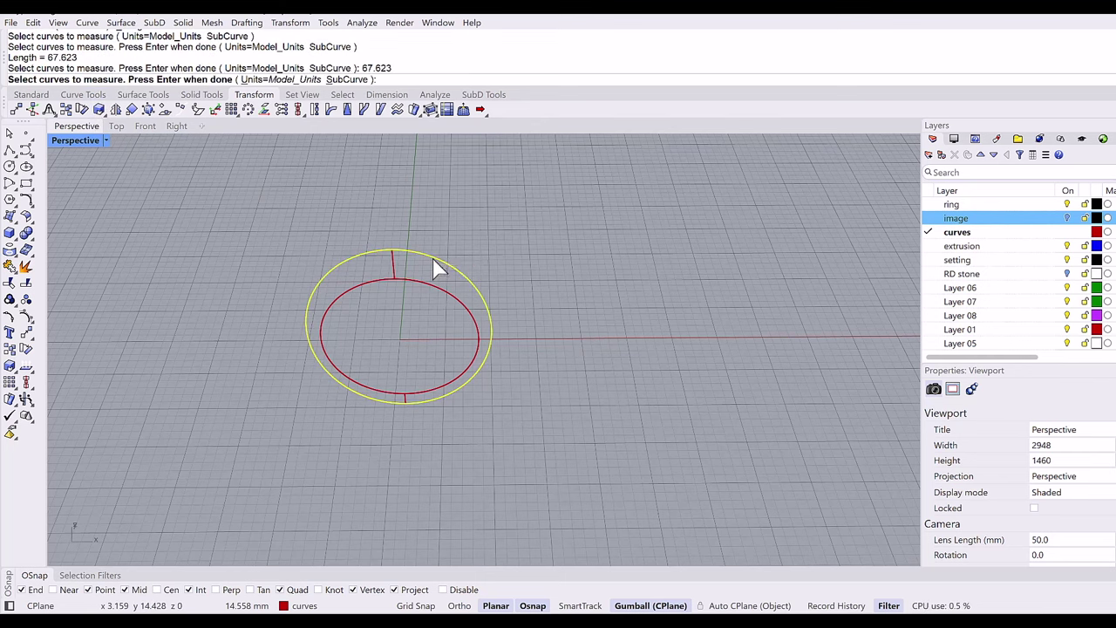
shift+click(643, 338)
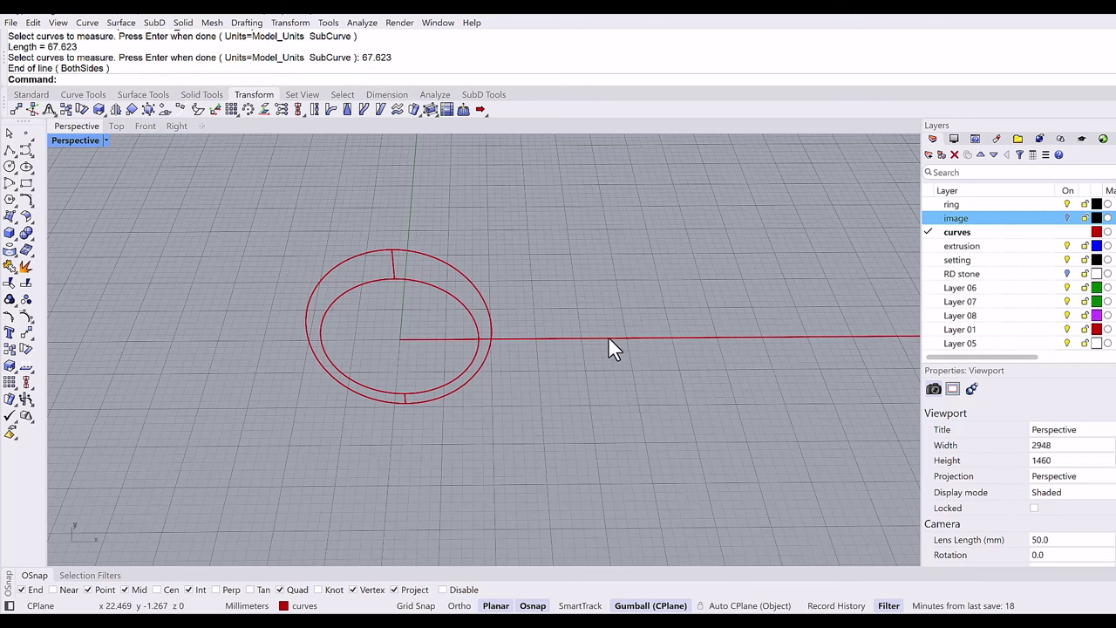
scroll(616, 346, down, 2)
click(636, 339)
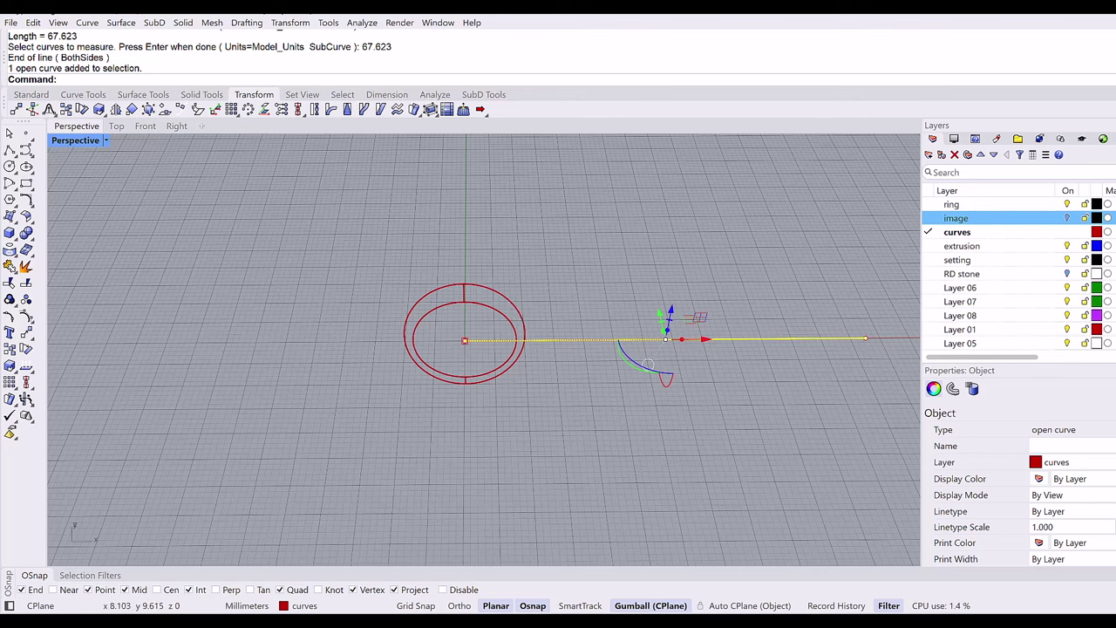
click(511, 300)
key(Escape)
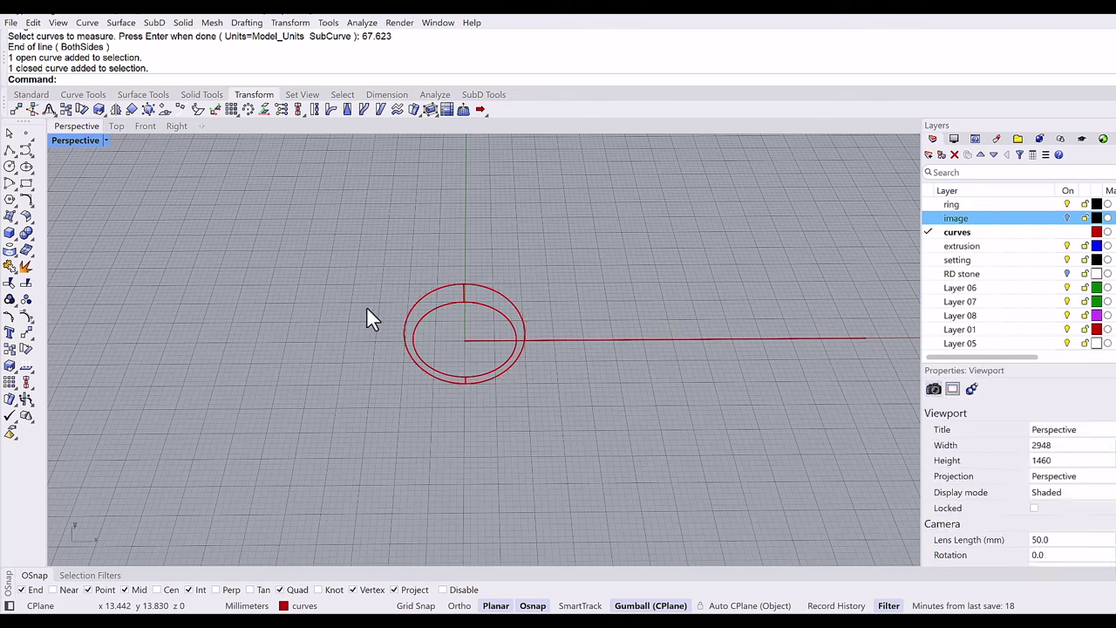
Move the 67.623 mm line so its midpoint sits on the origin, then switch to the Top view.
click(27, 333)
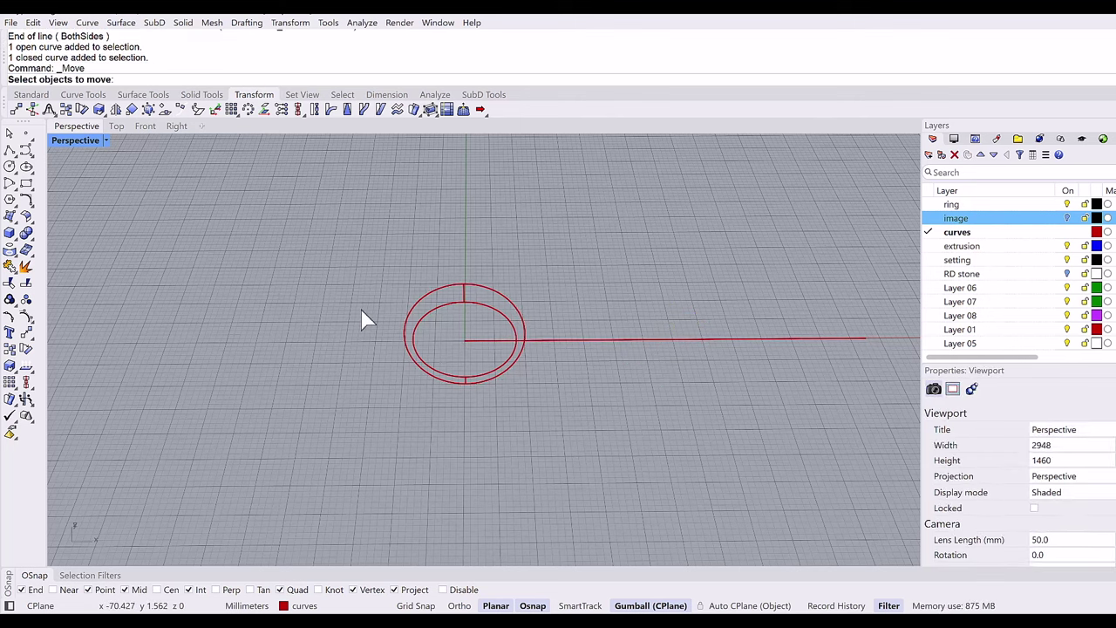
click(651, 341)
key(Return)
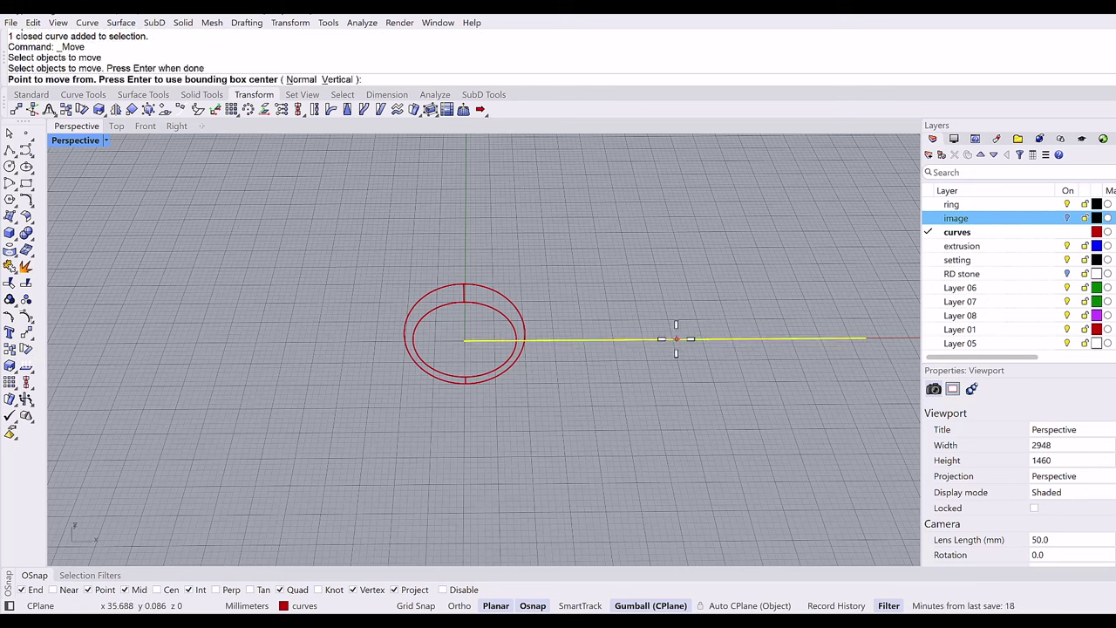
click(665, 339)
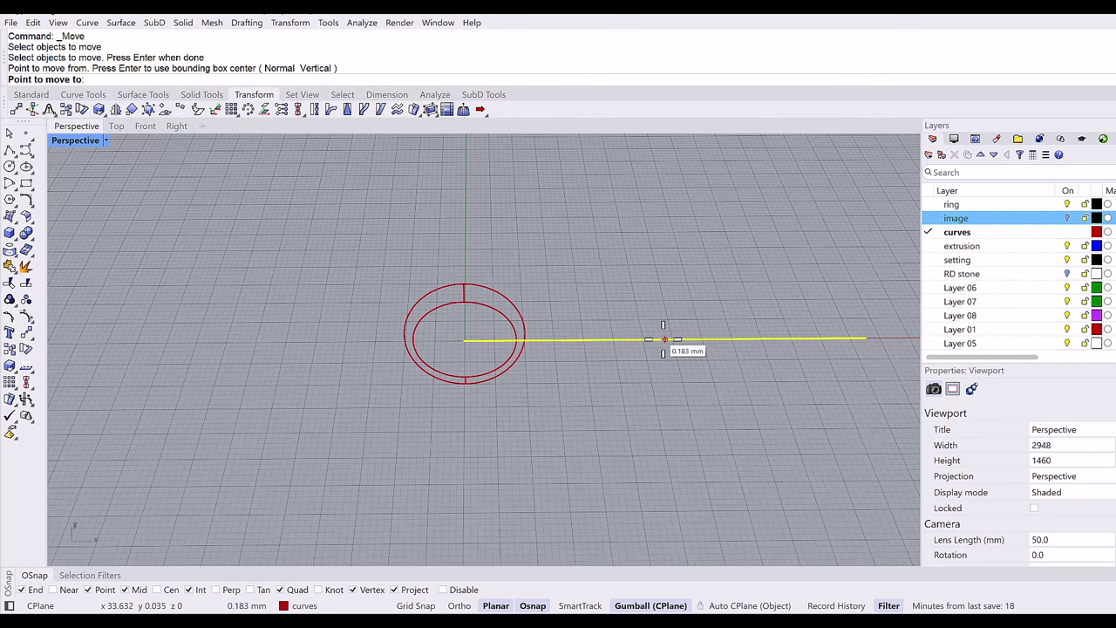
key(Return)
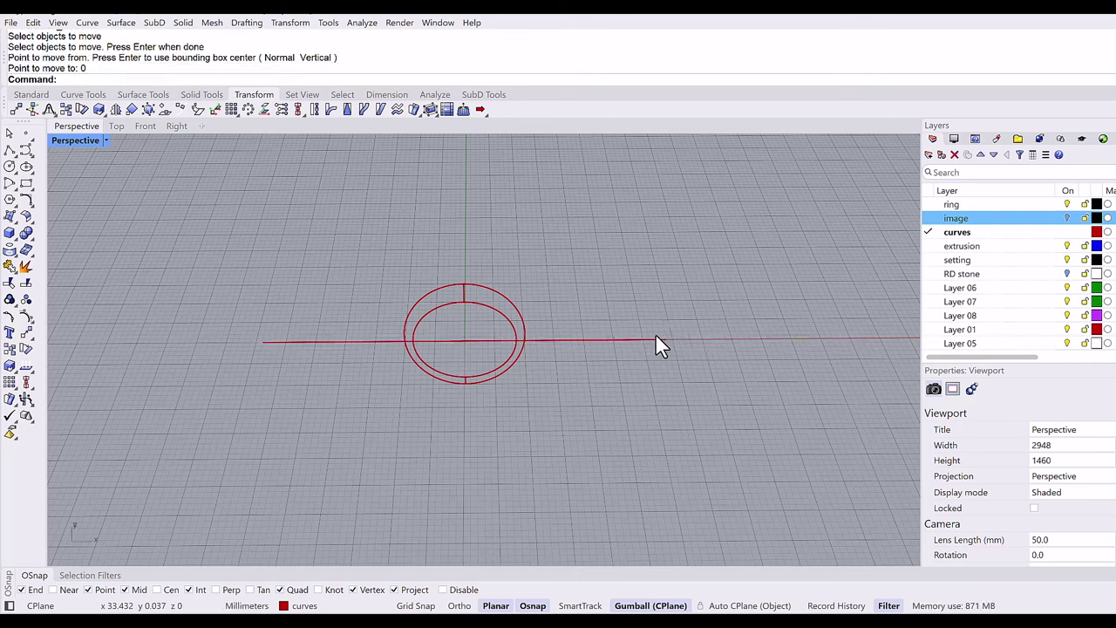
click(114, 126)
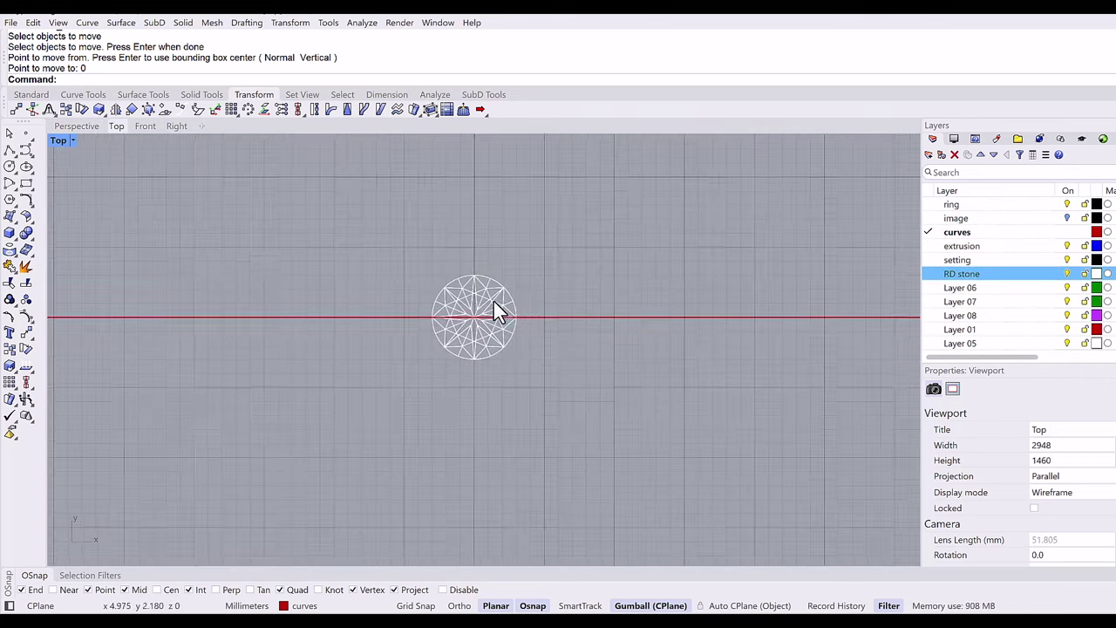
Turn the ring image layer back on and centre the top-down picture in the Top view.
scroll(493, 305, up, 5)
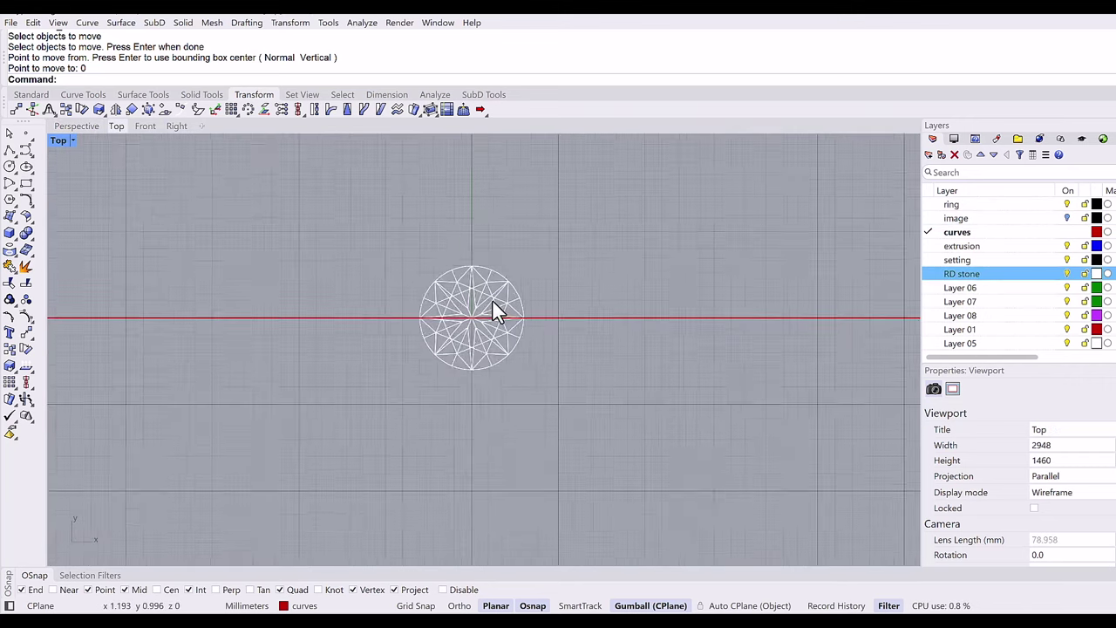
click(1067, 218)
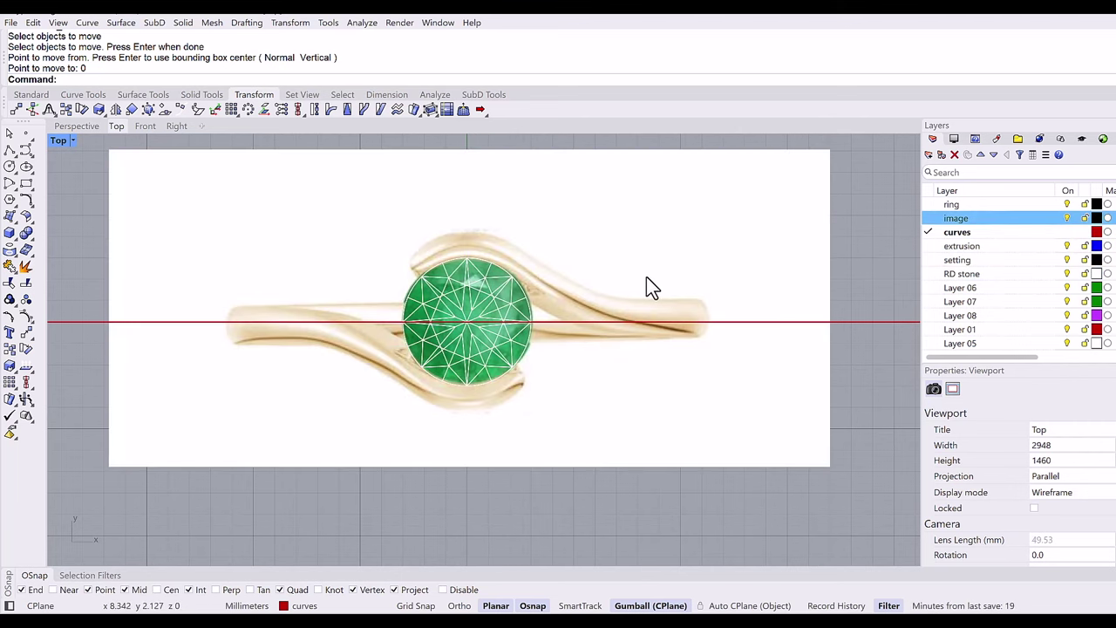
scroll(645, 287, down, 3)
right_drag(639, 303, 607, 317)
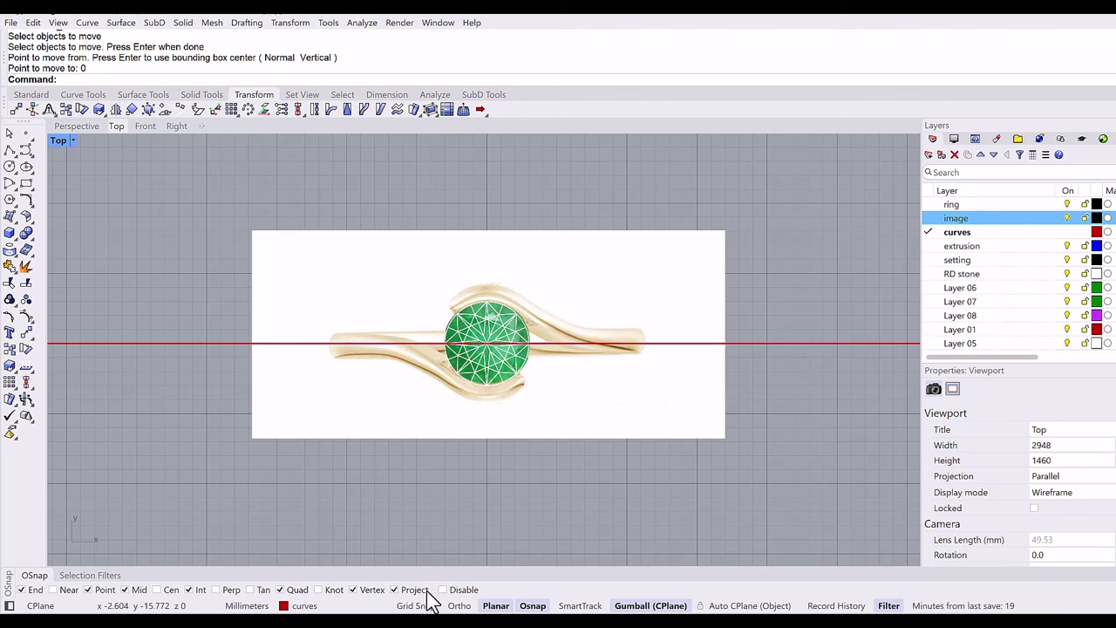
Start a control-point curve above the stone and trace the shank's top edge down to where it levels out.
click(26, 151)
scroll(445, 291, up, 5)
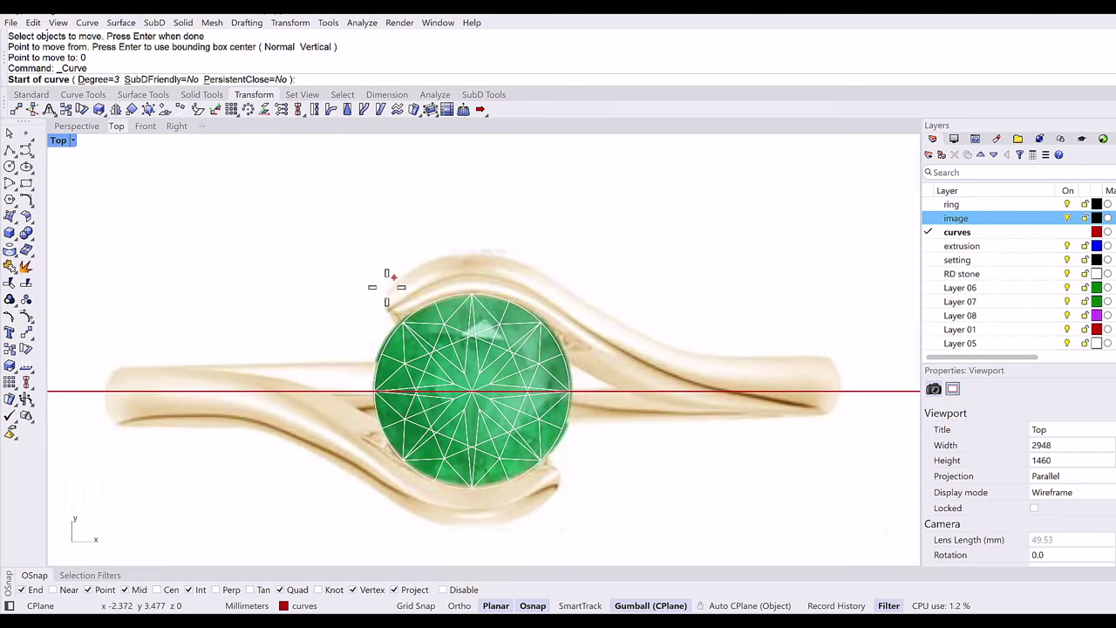
click(384, 295)
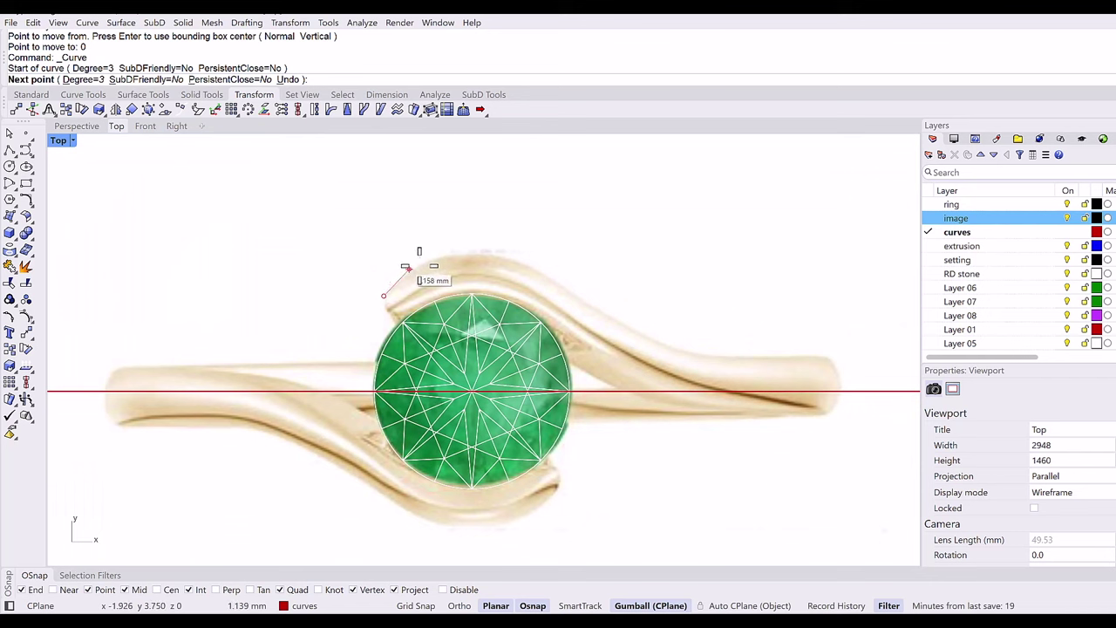
click(419, 265)
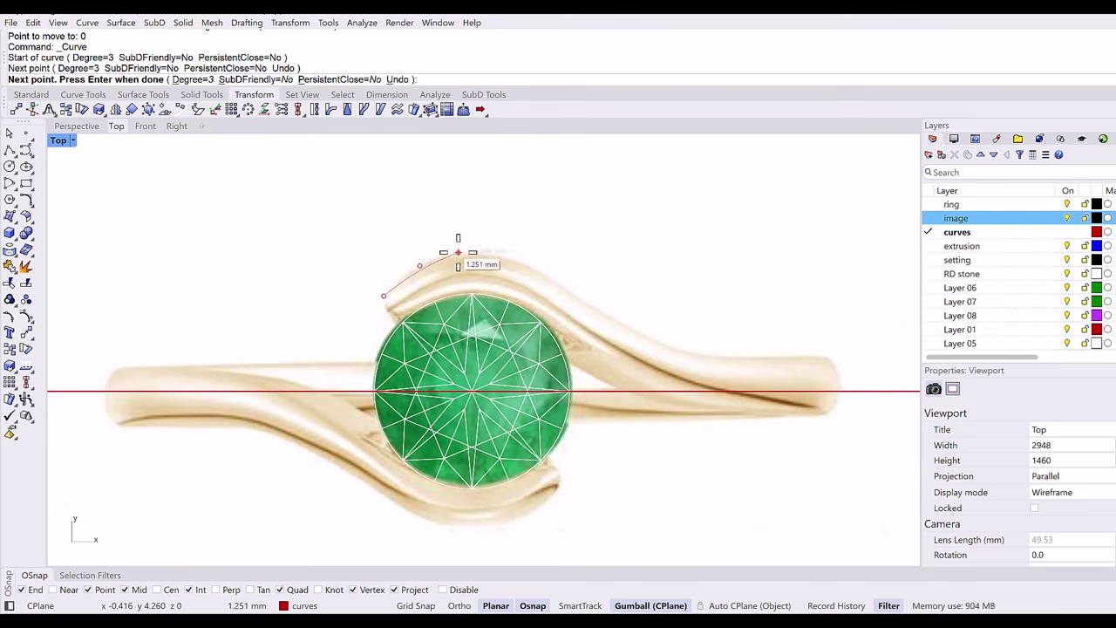
click(519, 262)
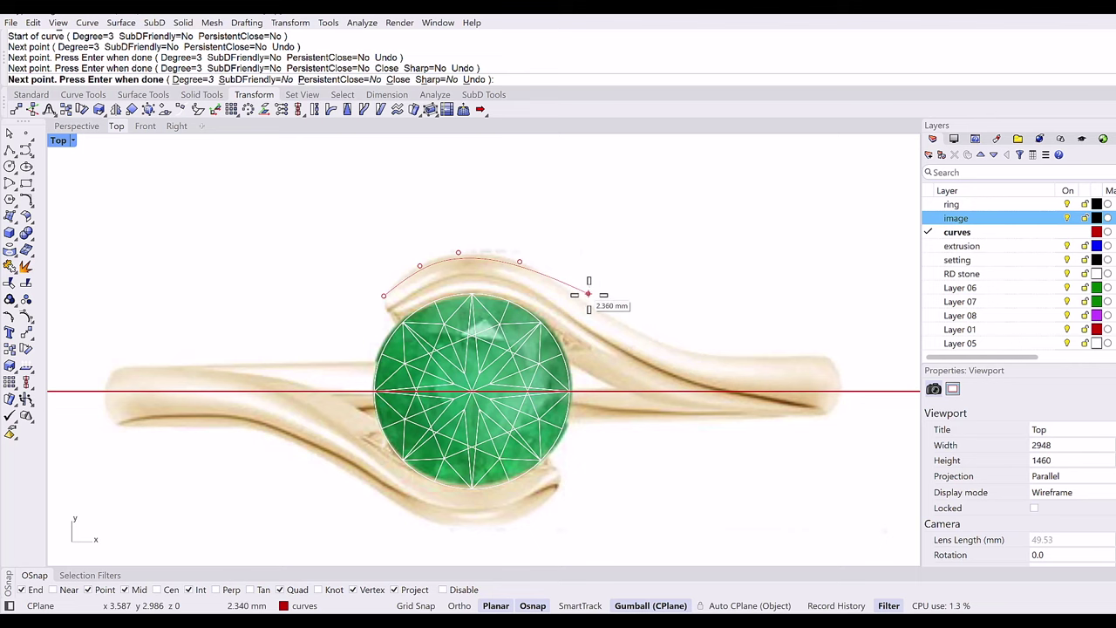
click(589, 294)
click(650, 335)
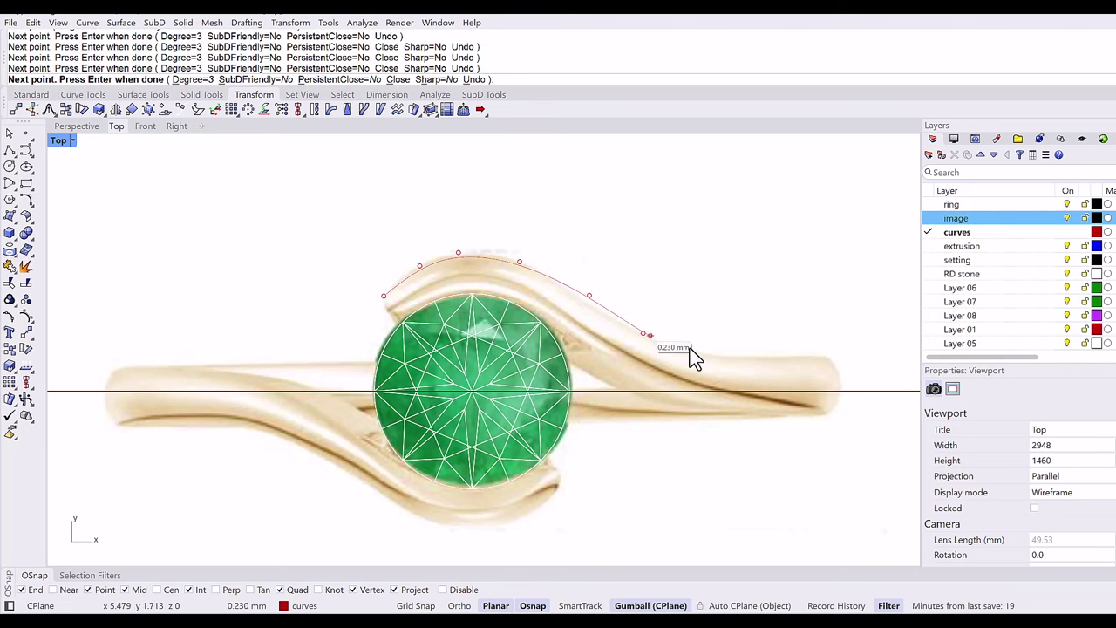
click(692, 348)
Extend the curve with two more points running right beyond the image.
scroll(692, 348, down, 3)
right_drag(638, 352, 622, 349)
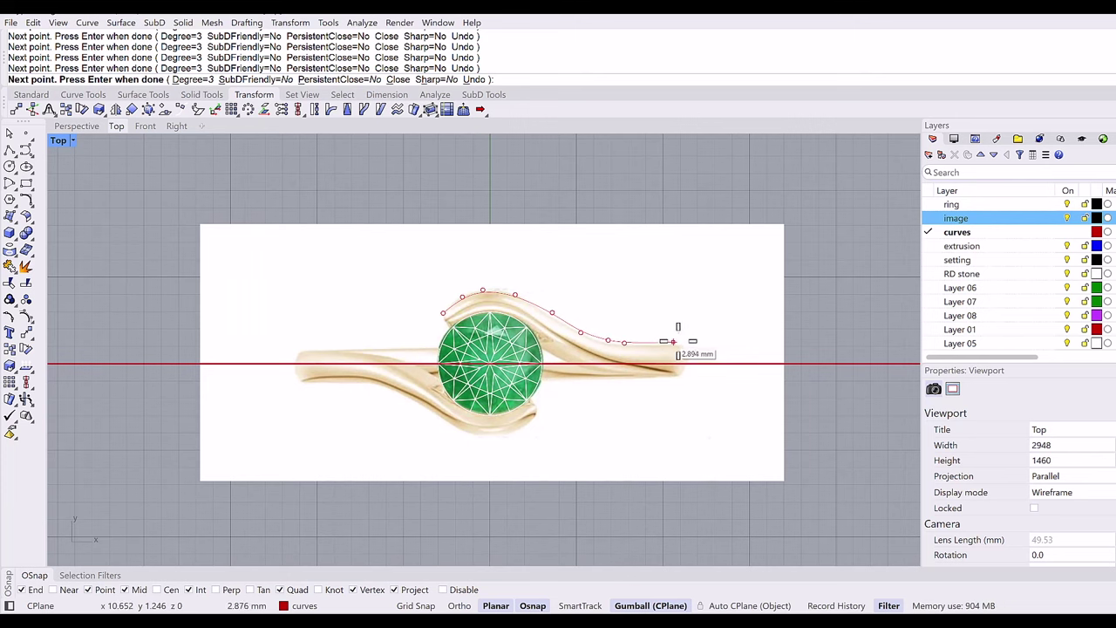
right_drag(681, 340, 583, 336)
scroll(583, 335, down, 2)
scroll(583, 336, down, 2)
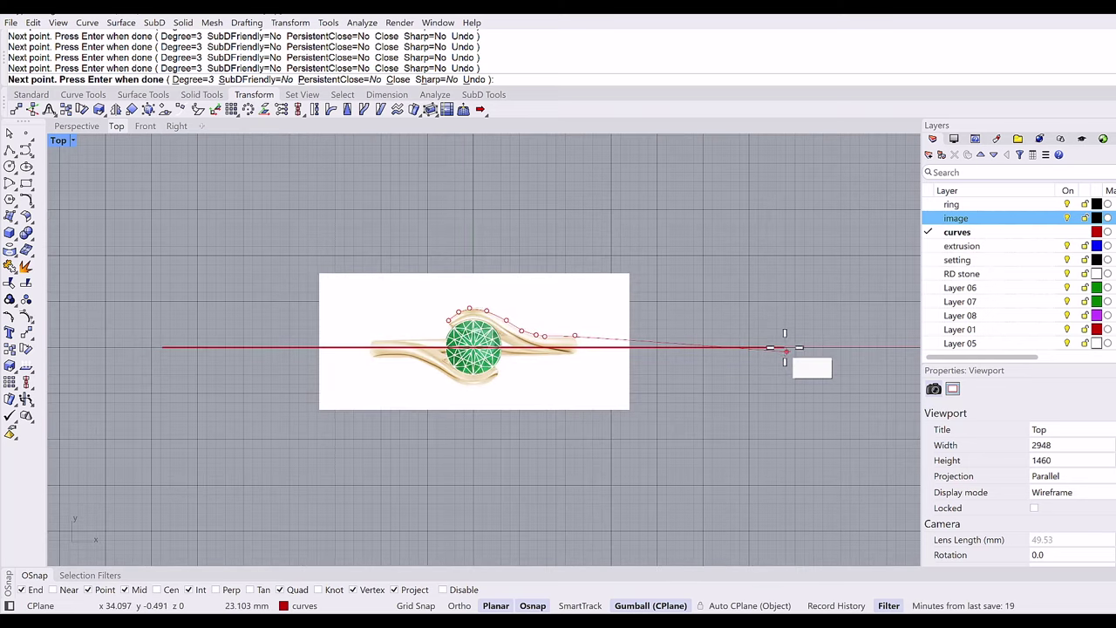
scroll(636, 333, up, 3)
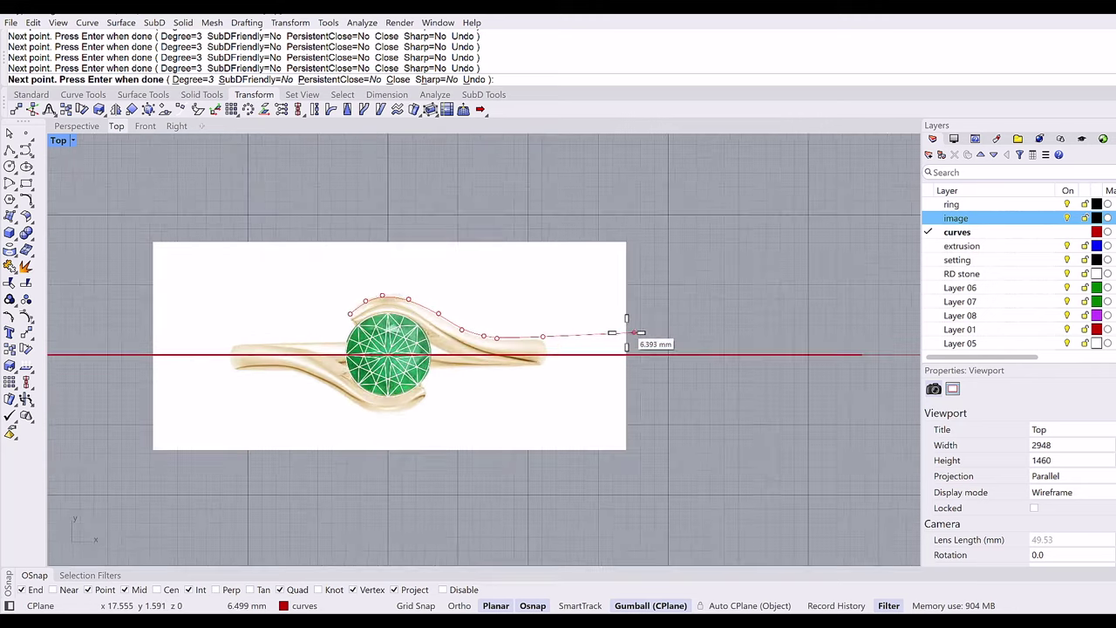
click(608, 332)
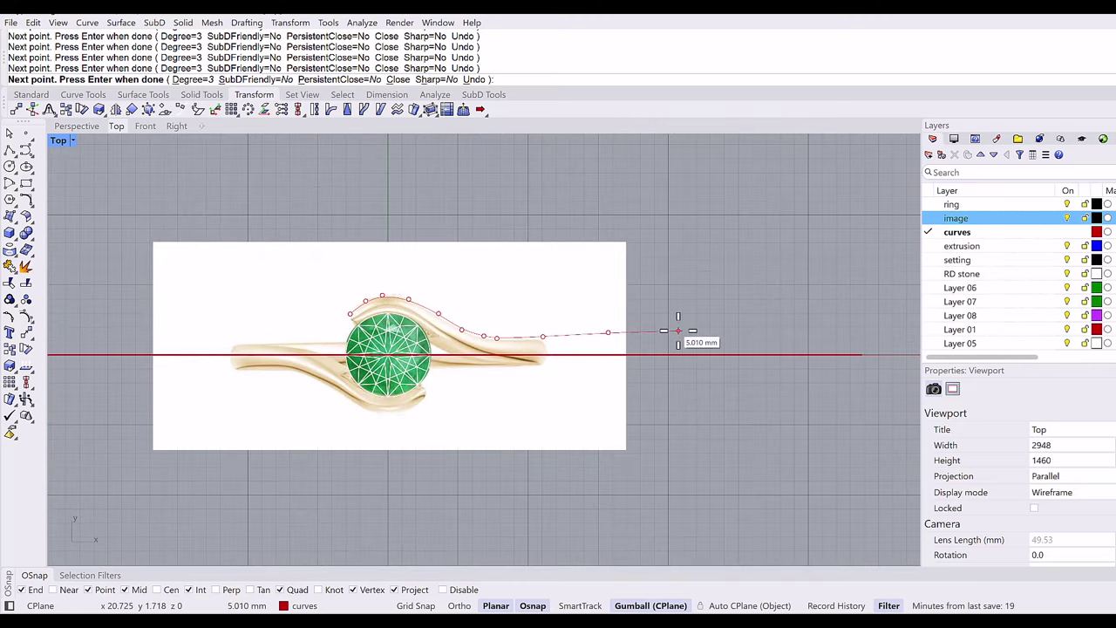
click(678, 330)
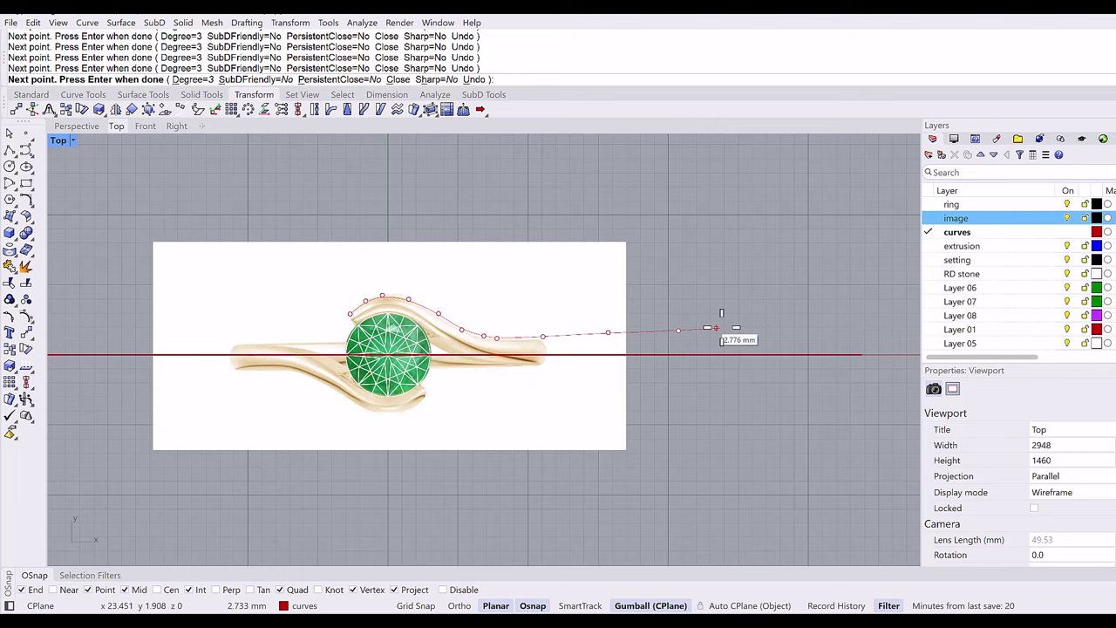
scroll(671, 324, down, 3)
Finish the curve and draw a vertical line from its right end down past the centre line.
key(Return)
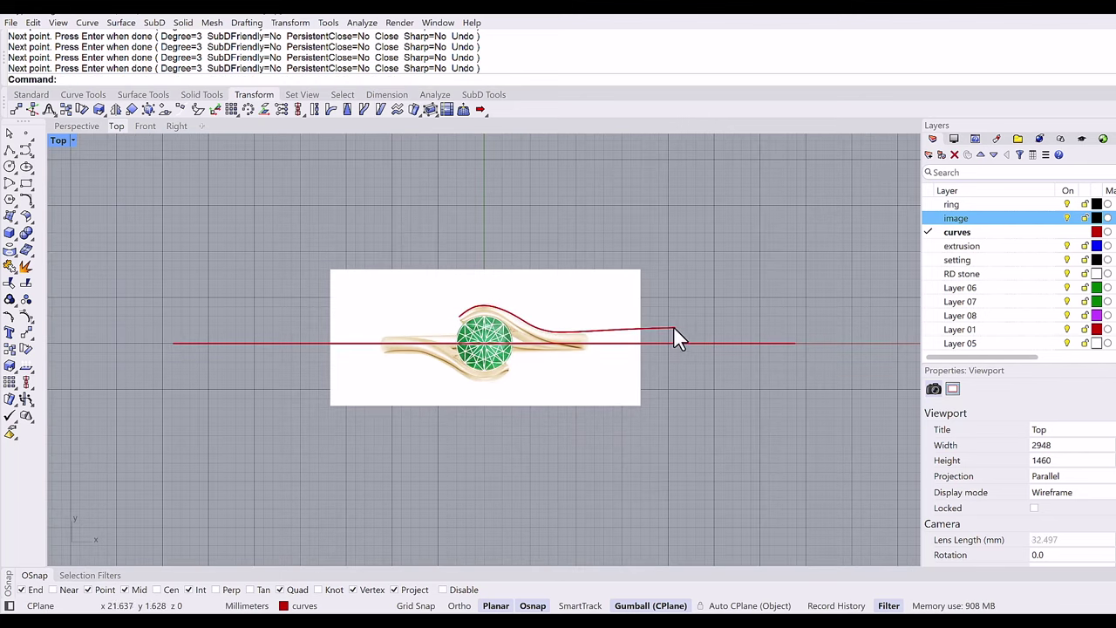
key(Right)
key(Right)
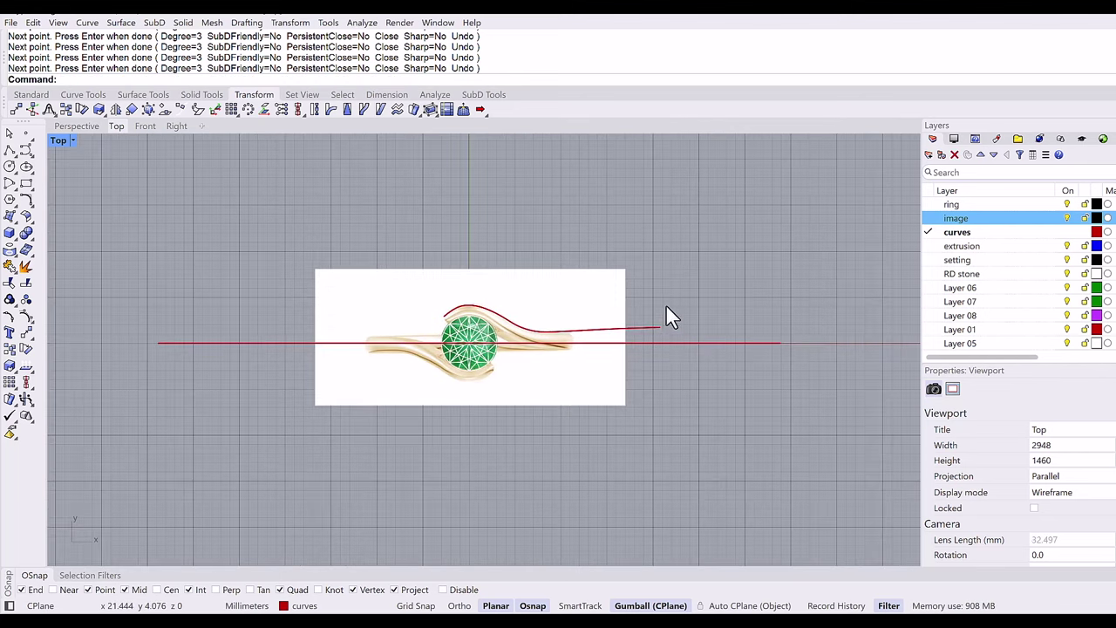
middle_click(648, 279)
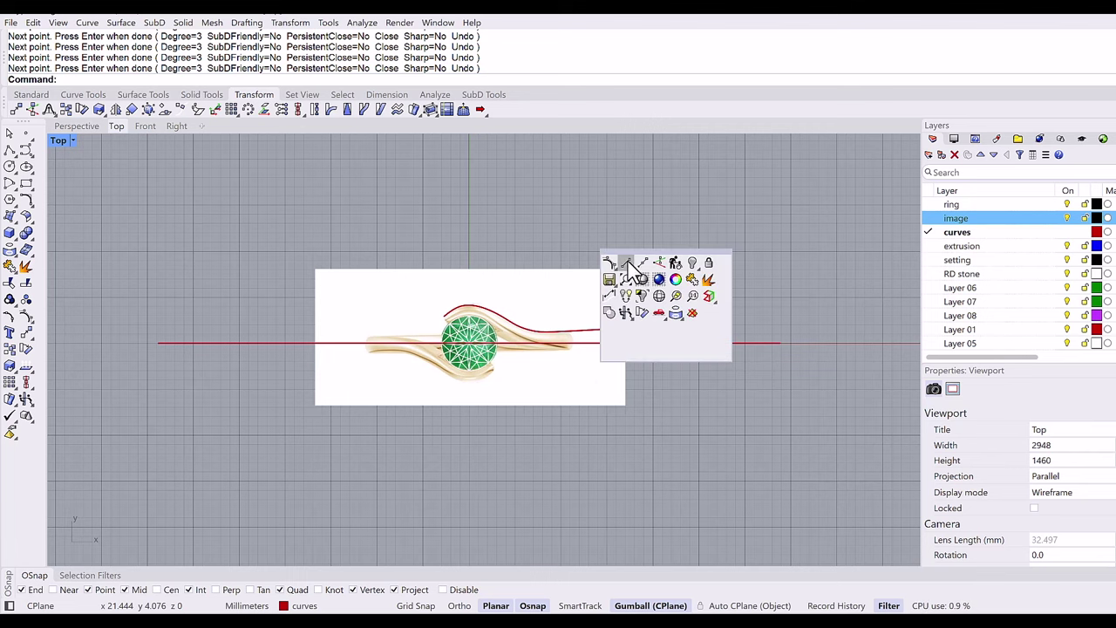
click(628, 263)
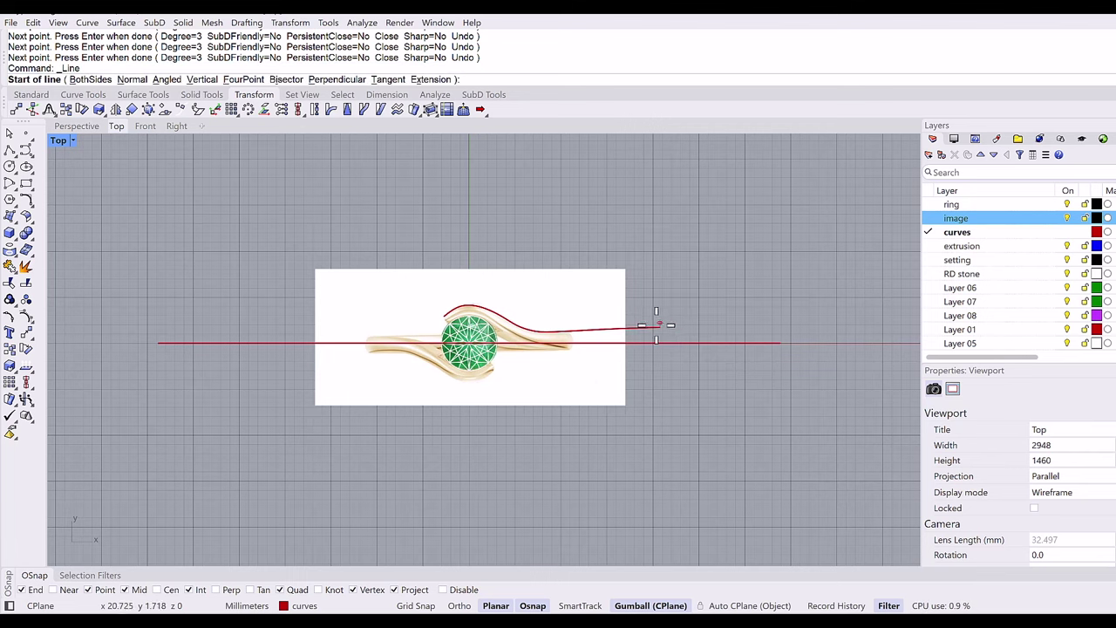
click(659, 328)
key(shift)
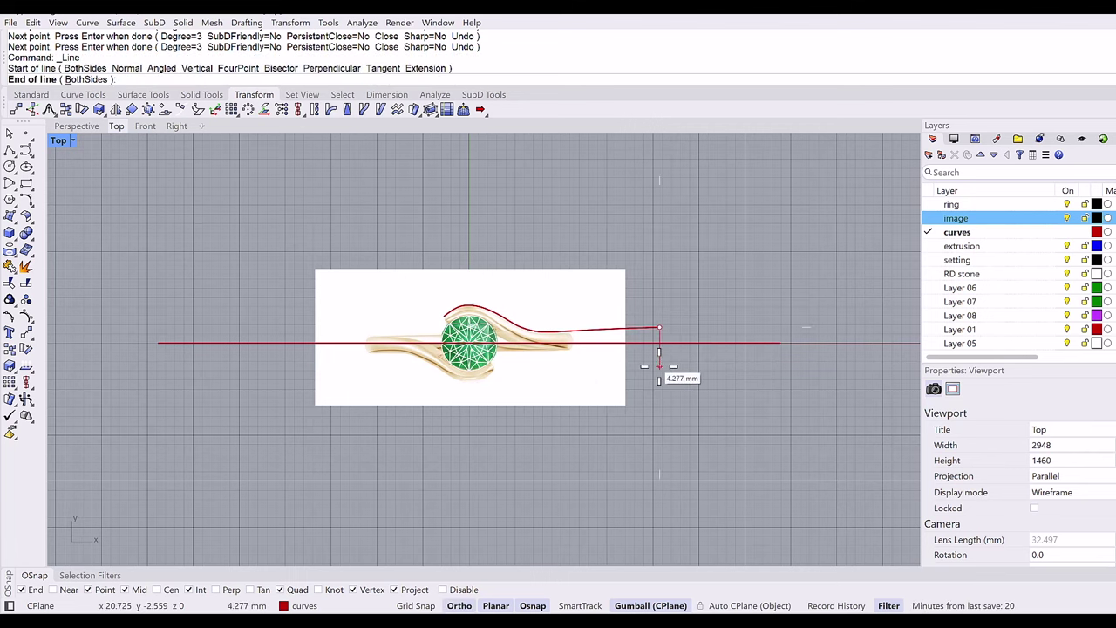
click(659, 366)
scroll(466, 320, up, 2)
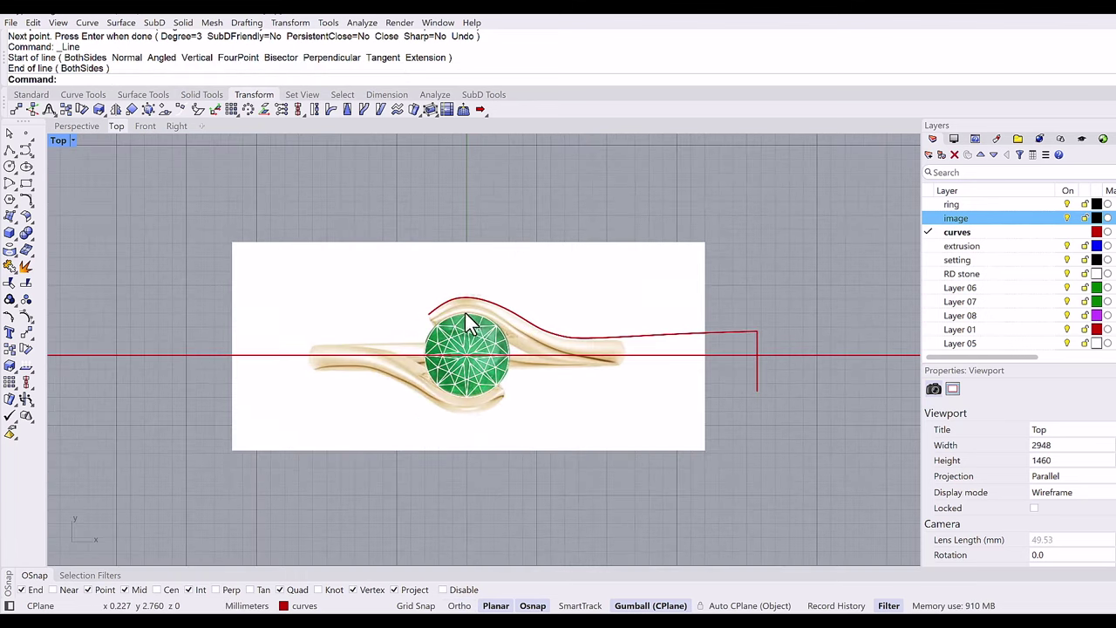
scroll(466, 320, up, 1)
click(26, 150)
Place a short three-point curve starting at the first curve's end.
scroll(427, 327, up, 2)
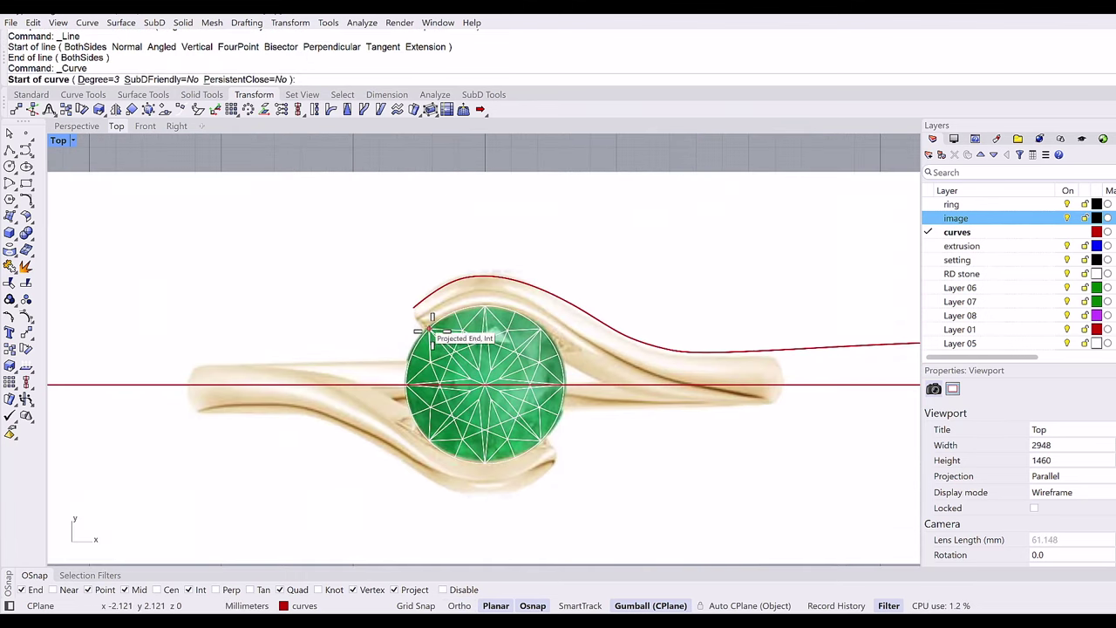
click(428, 329)
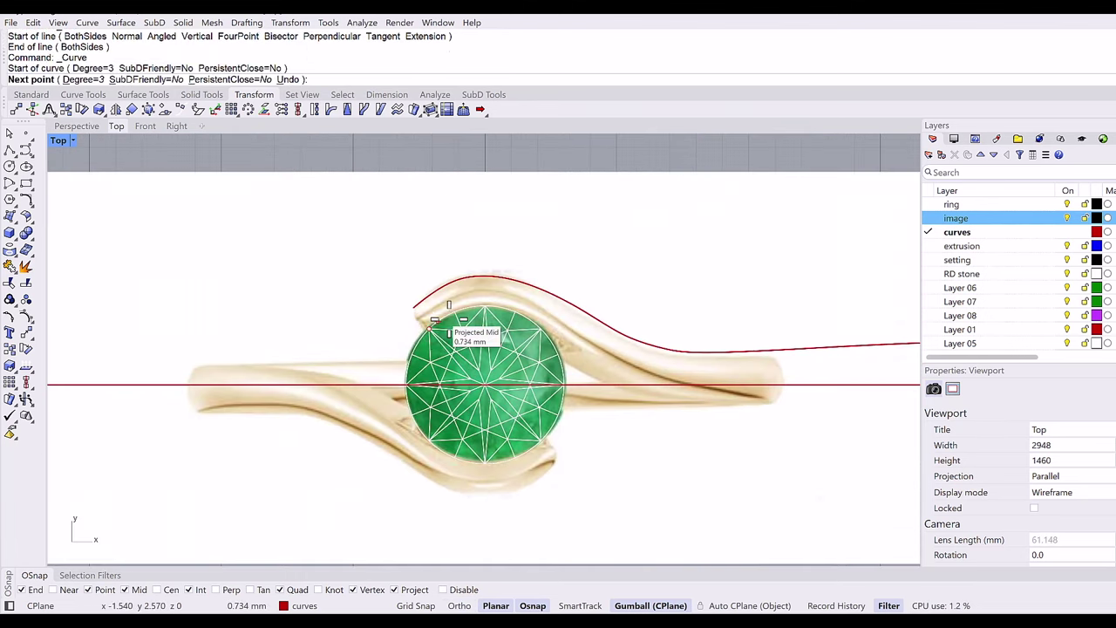
click(455, 323)
click(462, 501)
key(Return)
key(Return)
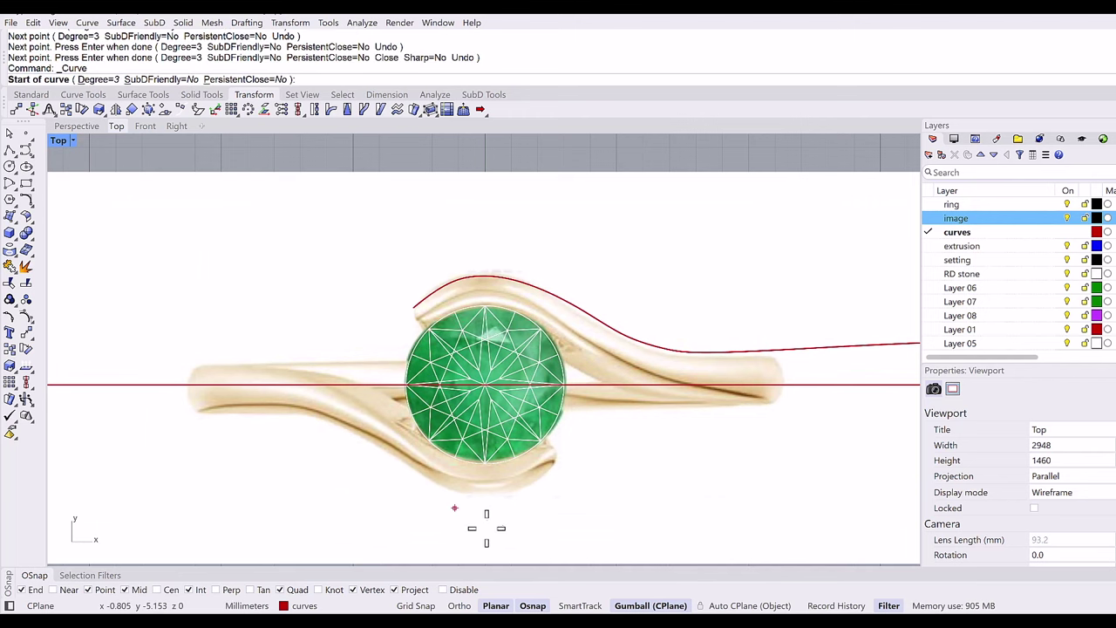
With object snapping off, start a curve hugging the stone's top from upper-left to past its right edge.
click(443, 590)
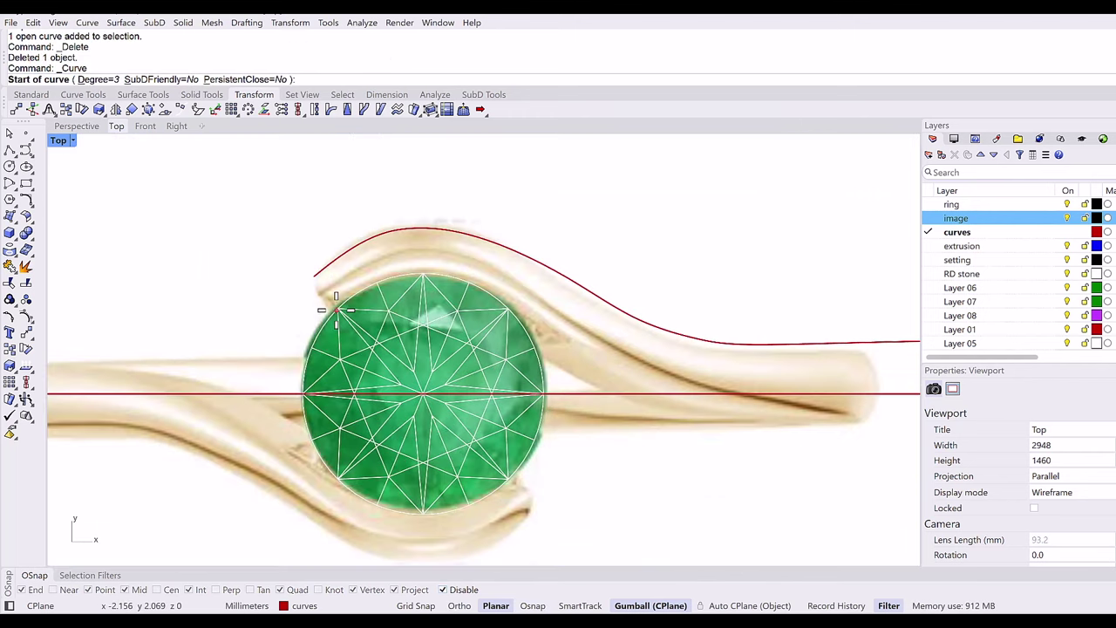
click(336, 309)
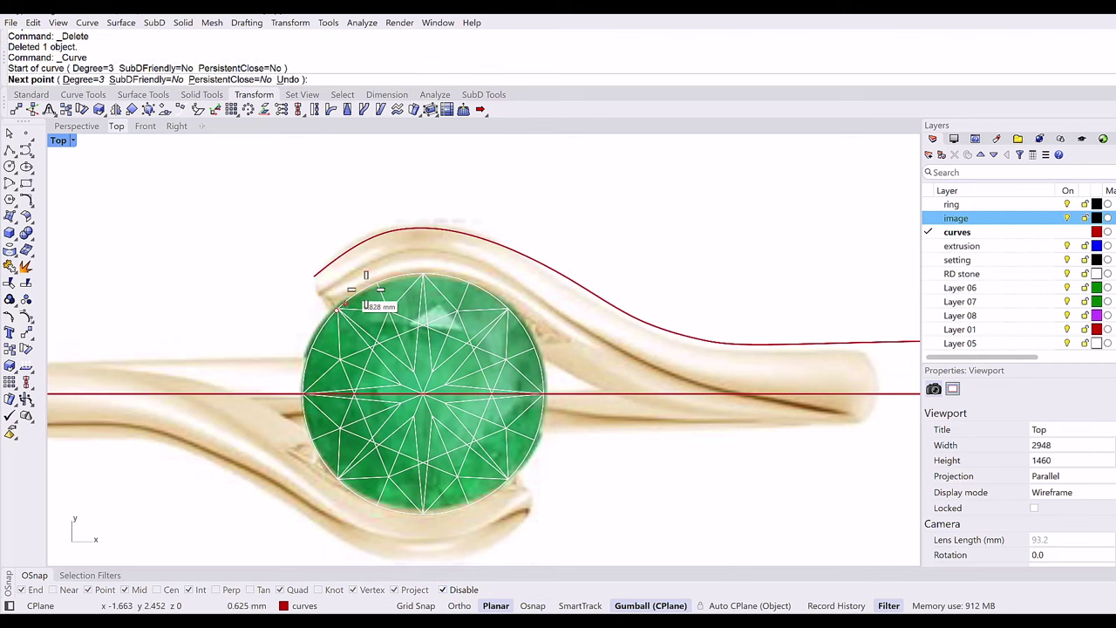
click(384, 281)
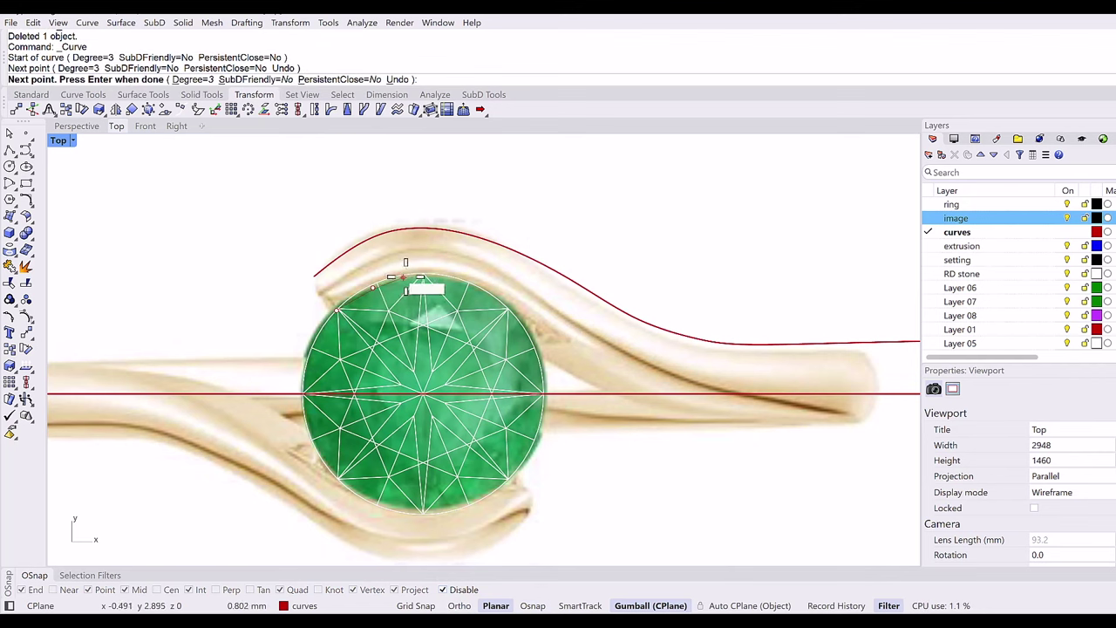
click(406, 277)
click(446, 276)
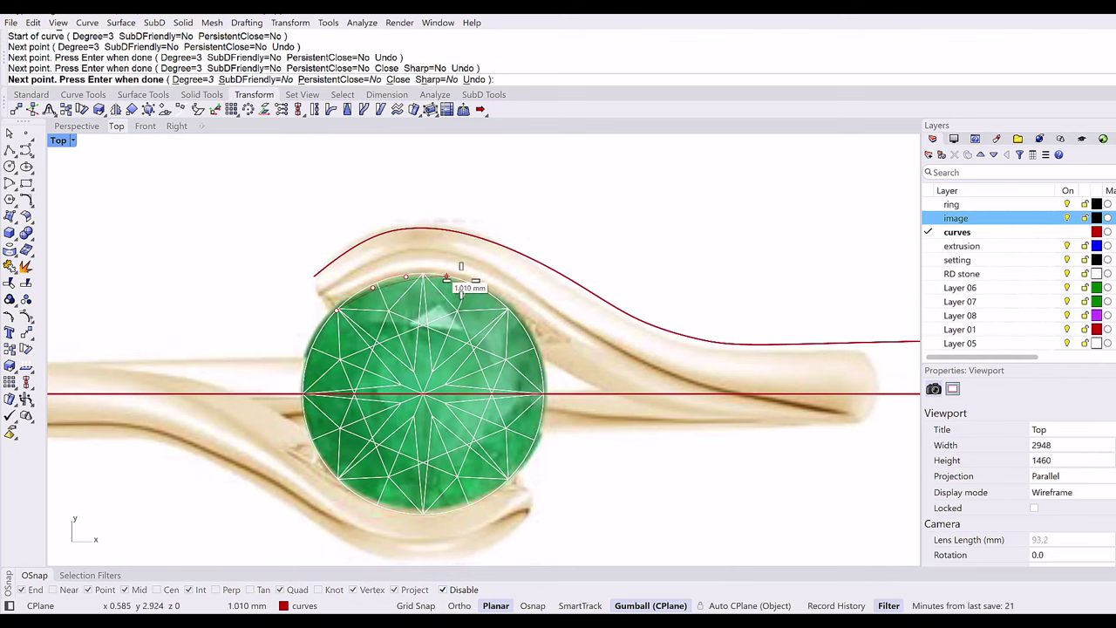
click(502, 306)
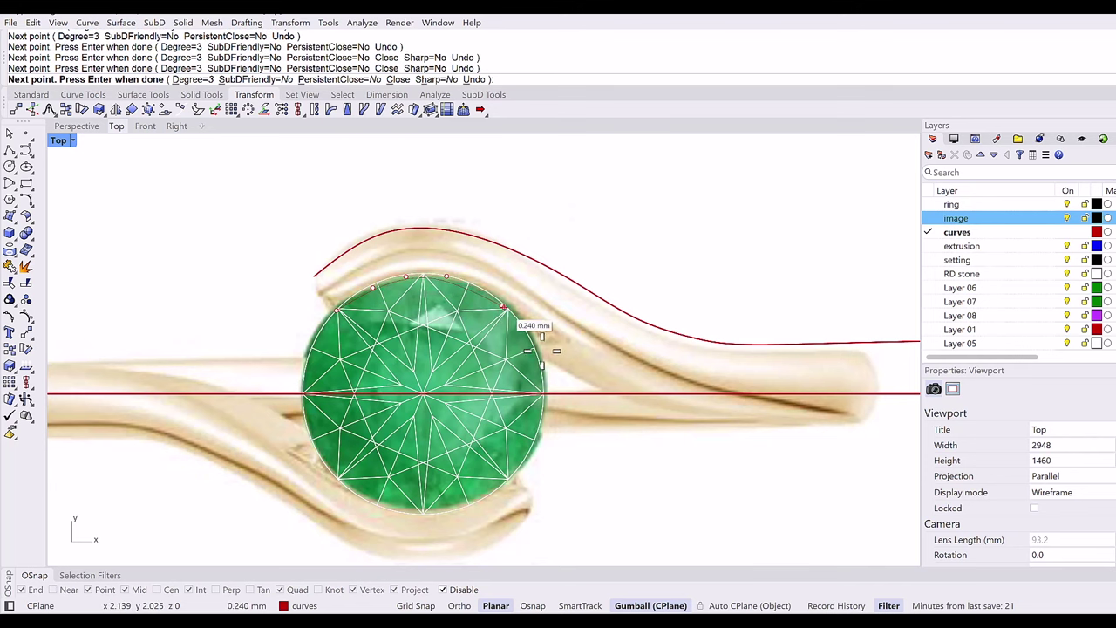
click(547, 355)
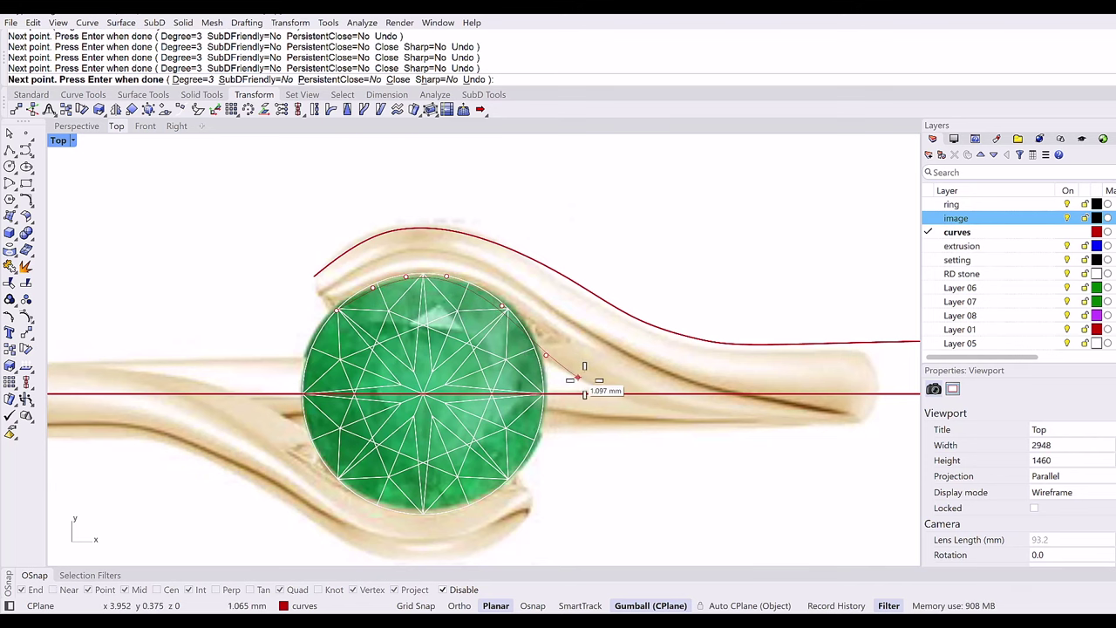
right_drag(589, 382, 381, 305)
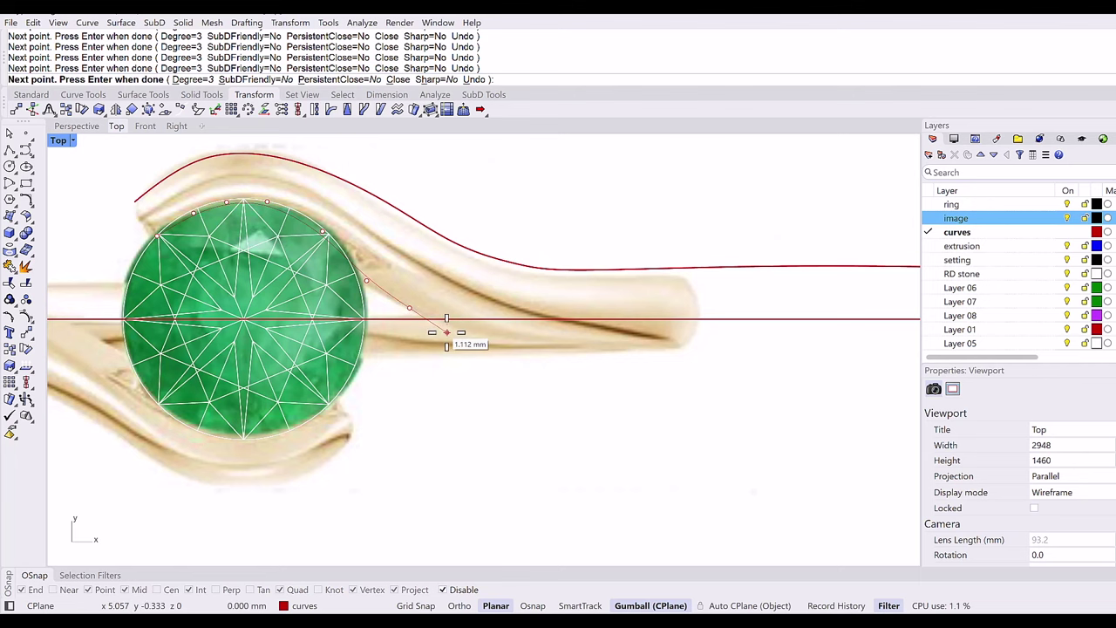
Continue the curve along the shank's inner edge, straight under Ortho, ending at the vertical line.
click(447, 332)
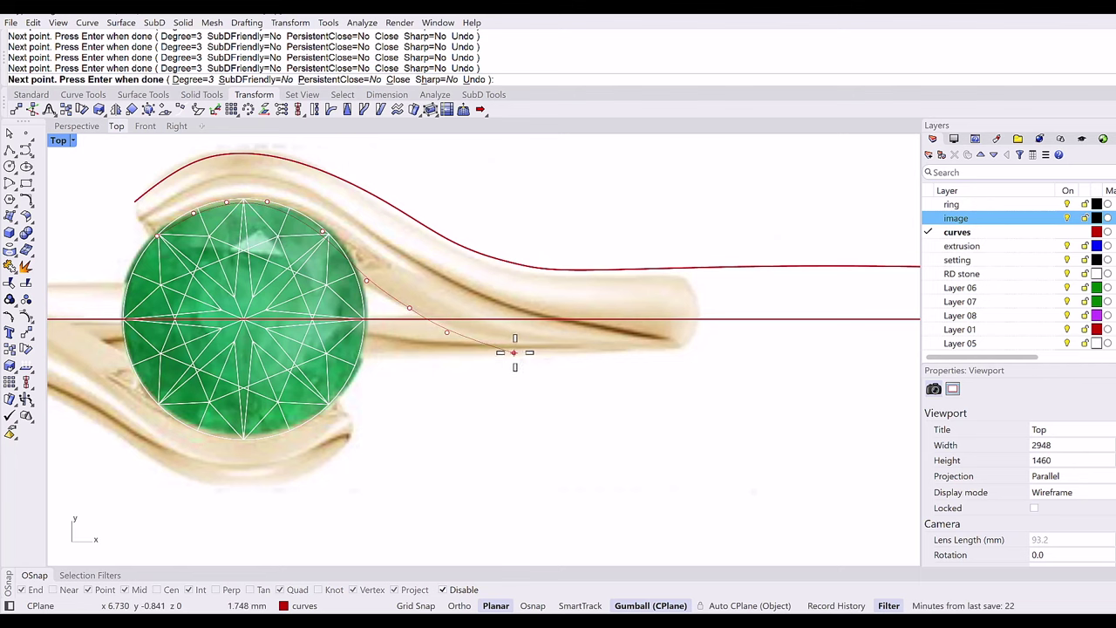
scroll(515, 352, down, 3)
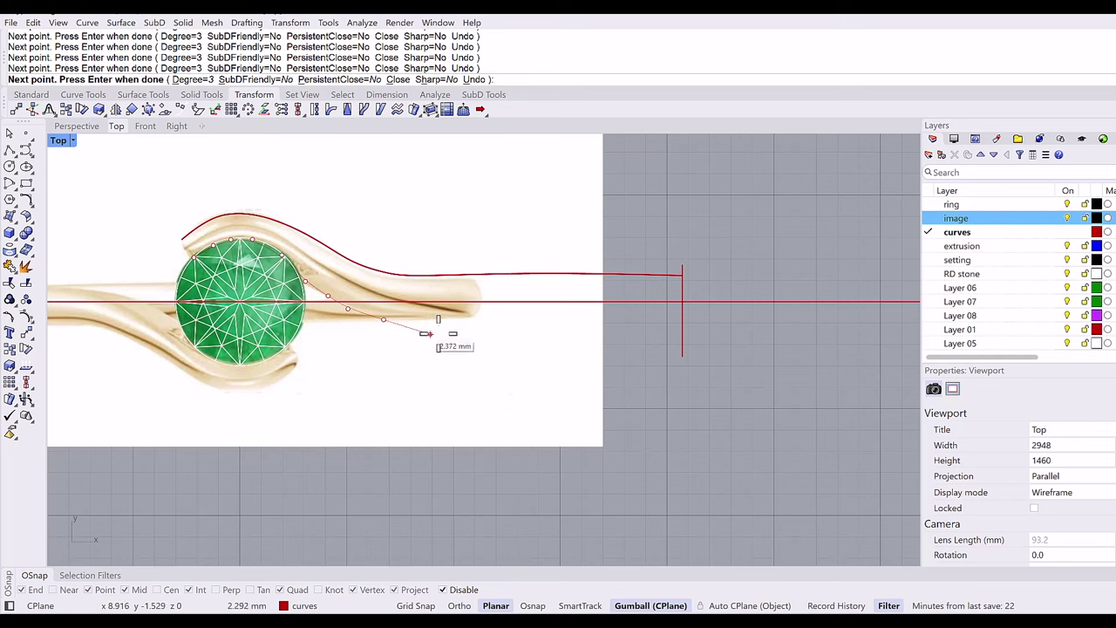
click(446, 327)
click(541, 327)
key(F8)
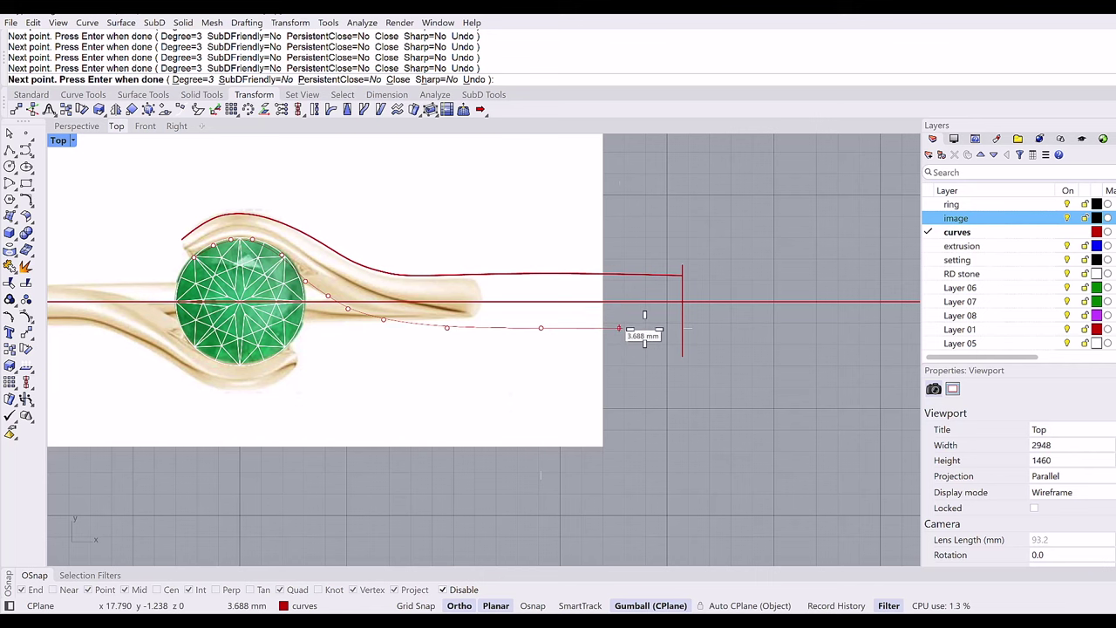
click(619, 327)
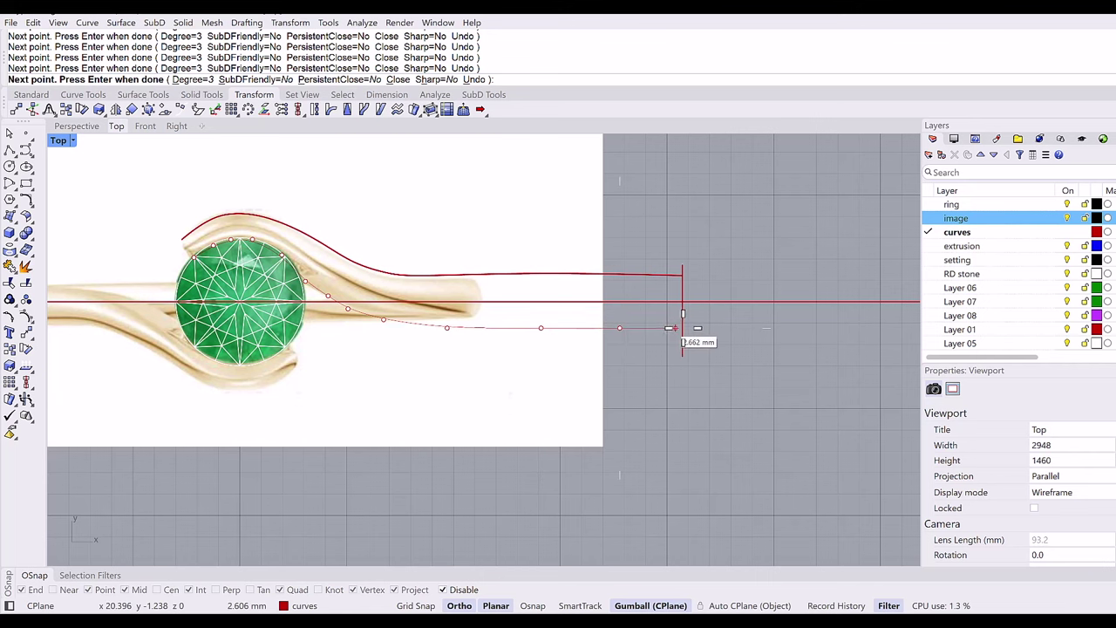
click(683, 328)
key(F8)
key(Return)
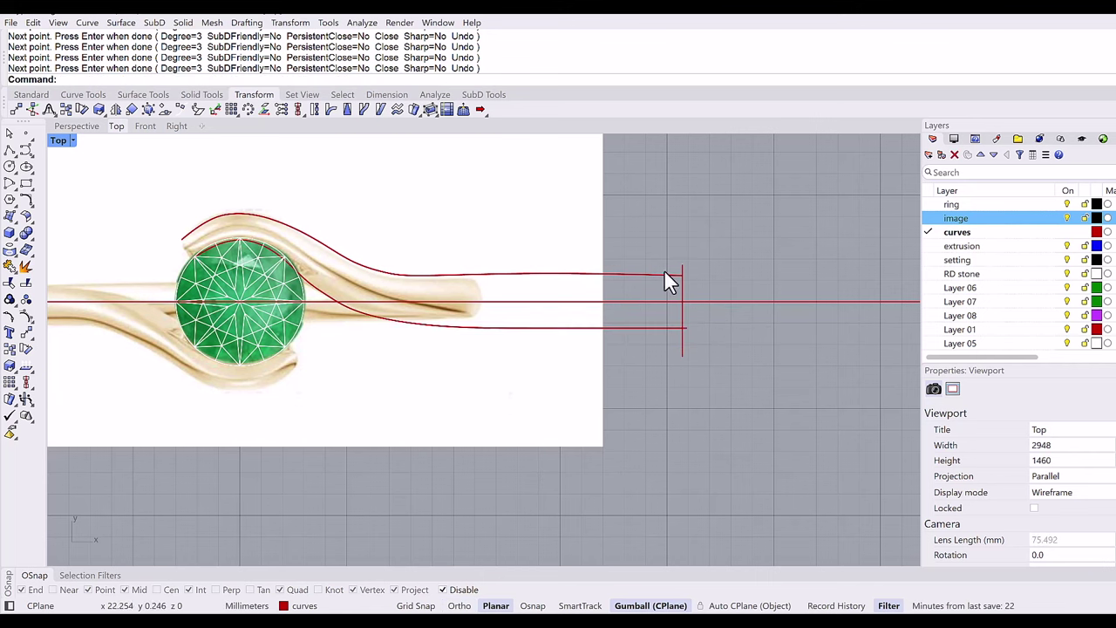
scroll(649, 262, down, 4)
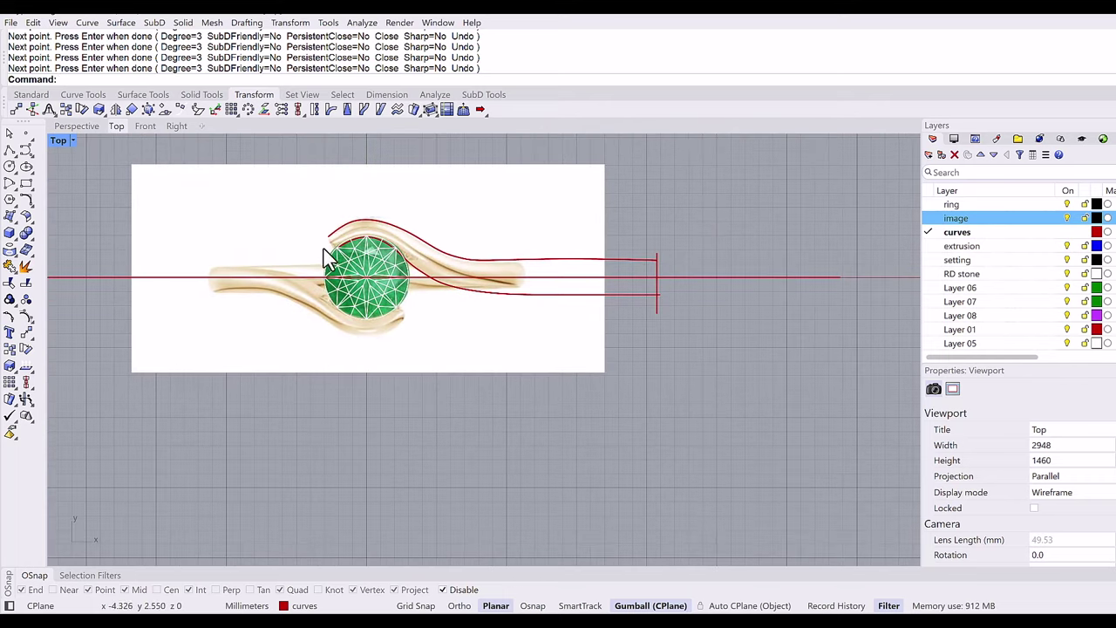
scroll(330, 249, up, 8)
key(Return)
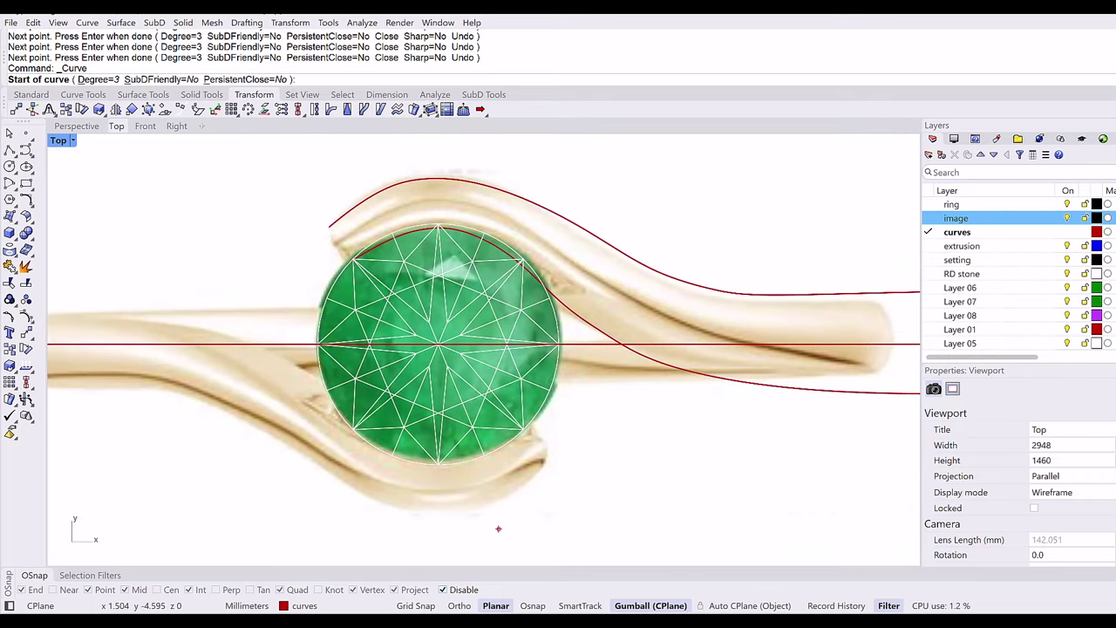
Turn object snapping back on and start a Start-End-Point arc at the outer curve's left end.
click(444, 589)
scroll(329, 228, up, 2)
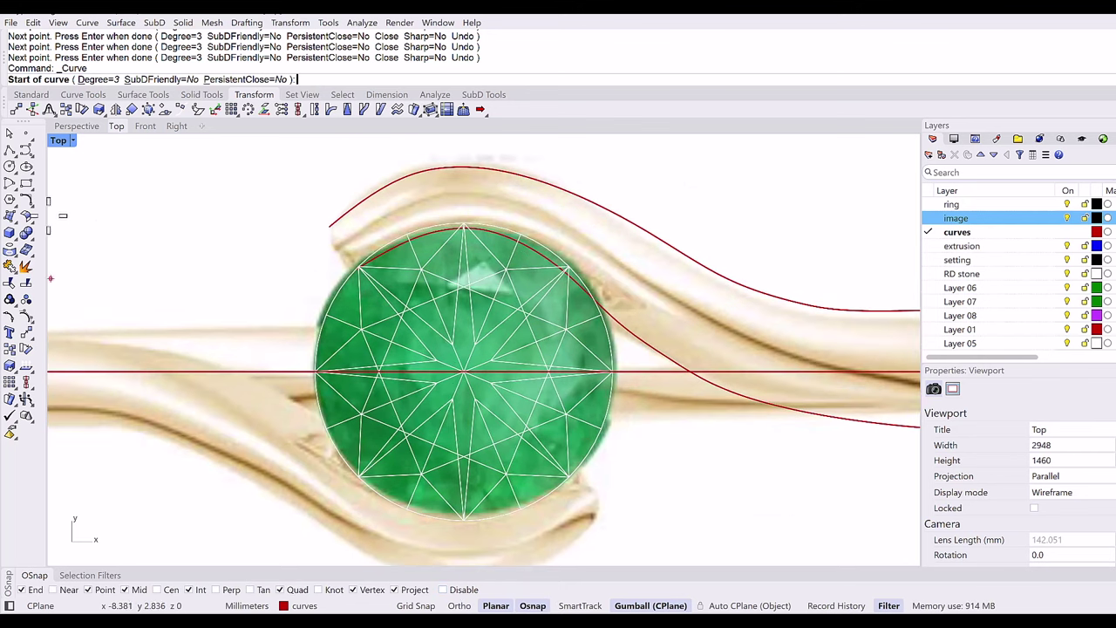
click(11, 185)
click(61, 199)
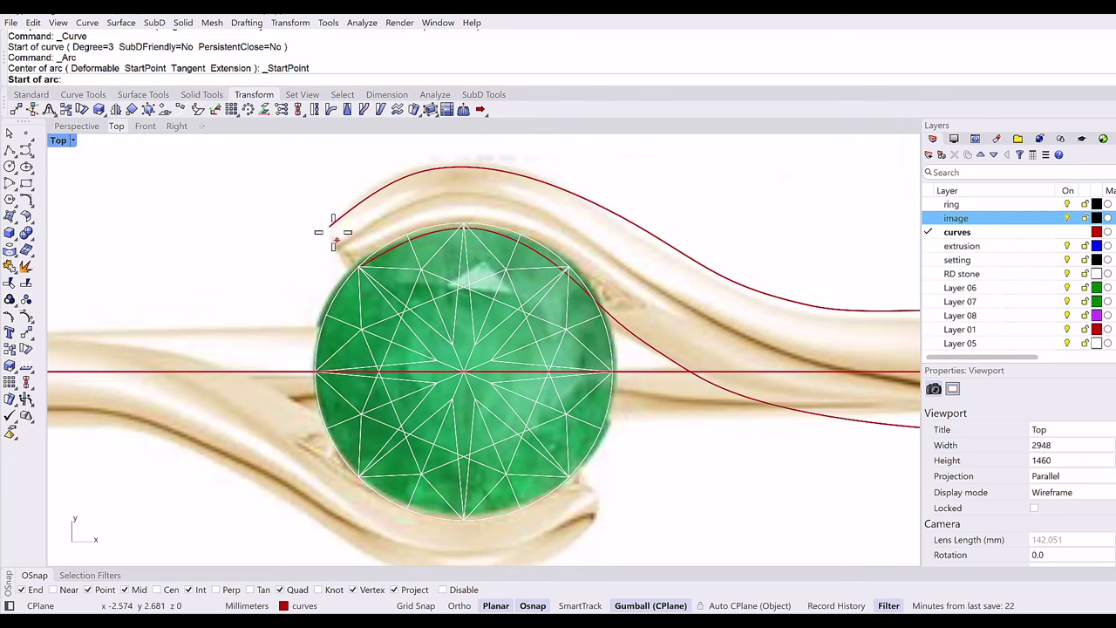
click(330, 228)
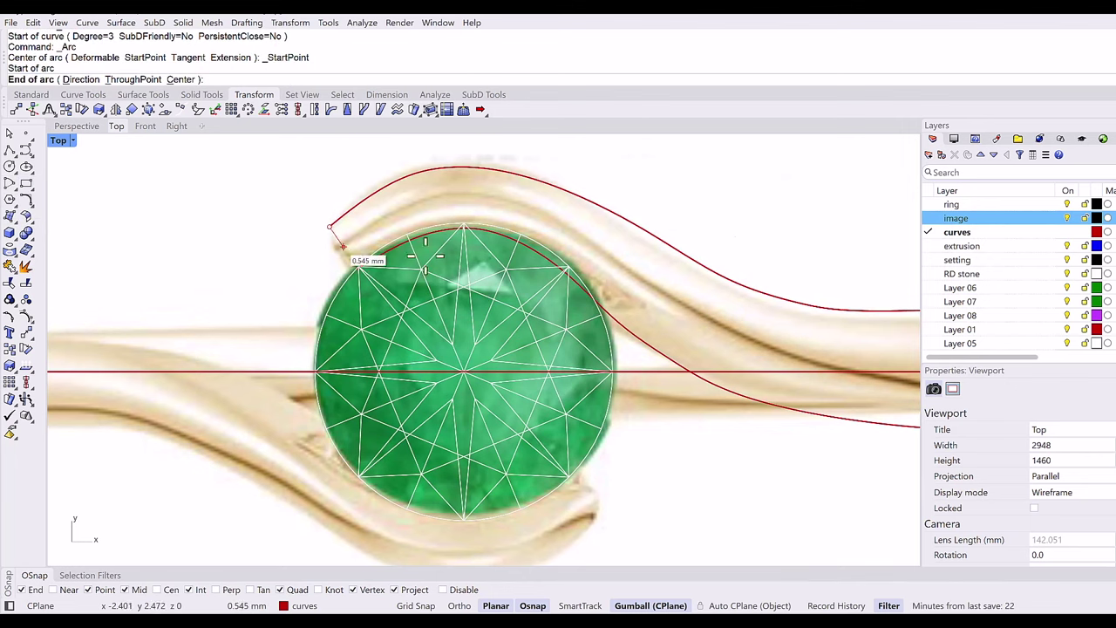
scroll(353, 254, up, 3)
Hide the RD stone and reference image, then end the arc on the inner curve, rounding the tip.
click(1066, 273)
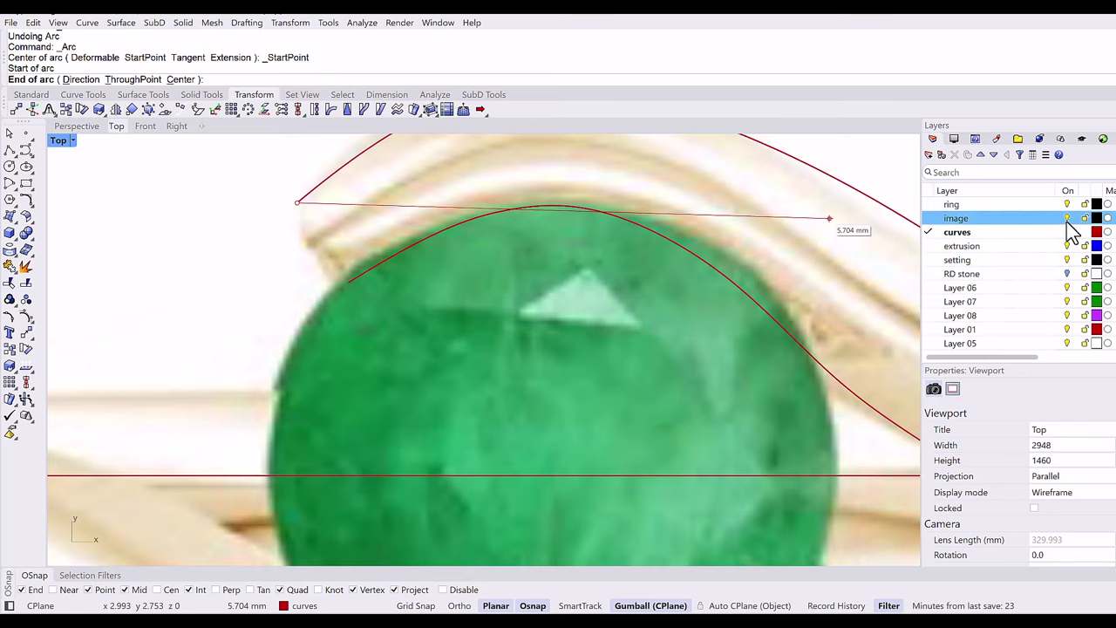
click(1066, 219)
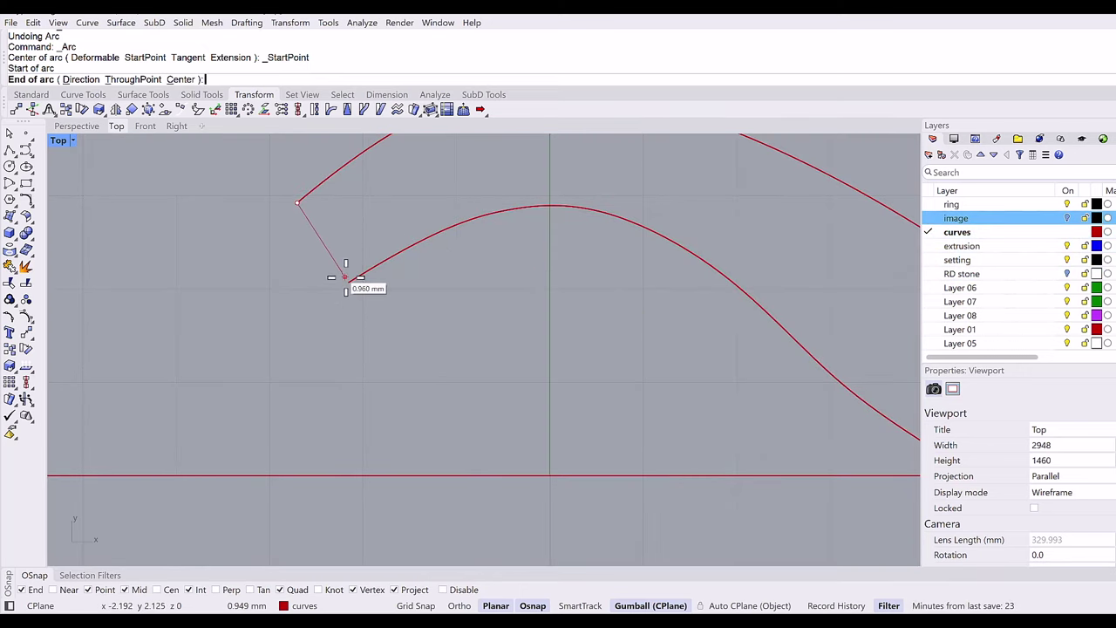
click(348, 280)
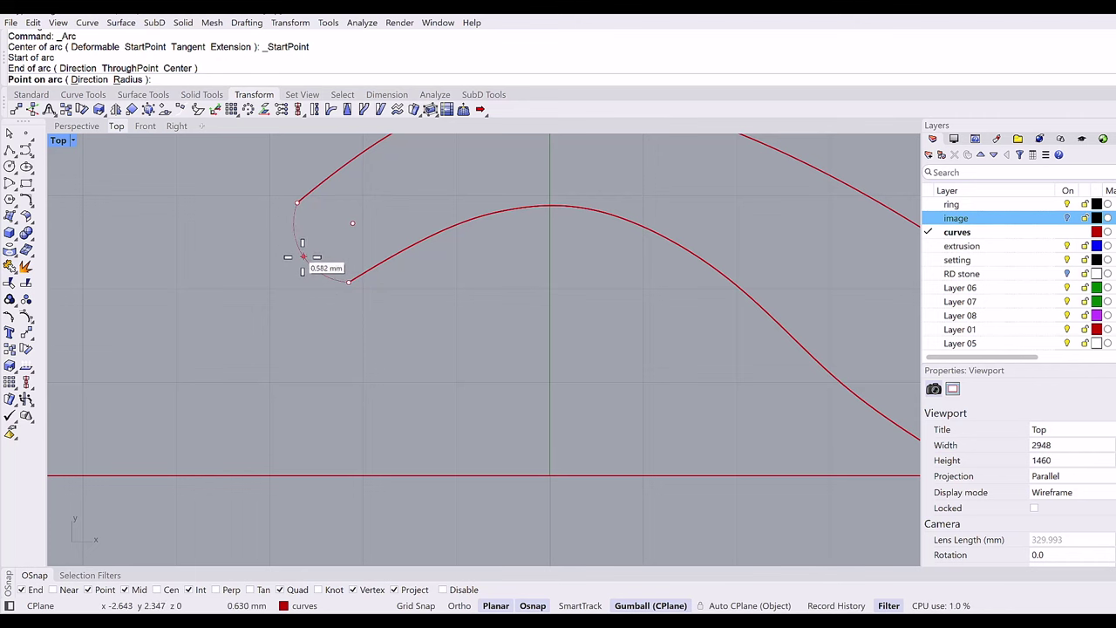
click(301, 253)
scroll(332, 257, down, 3)
scroll(328, 252, down, 1)
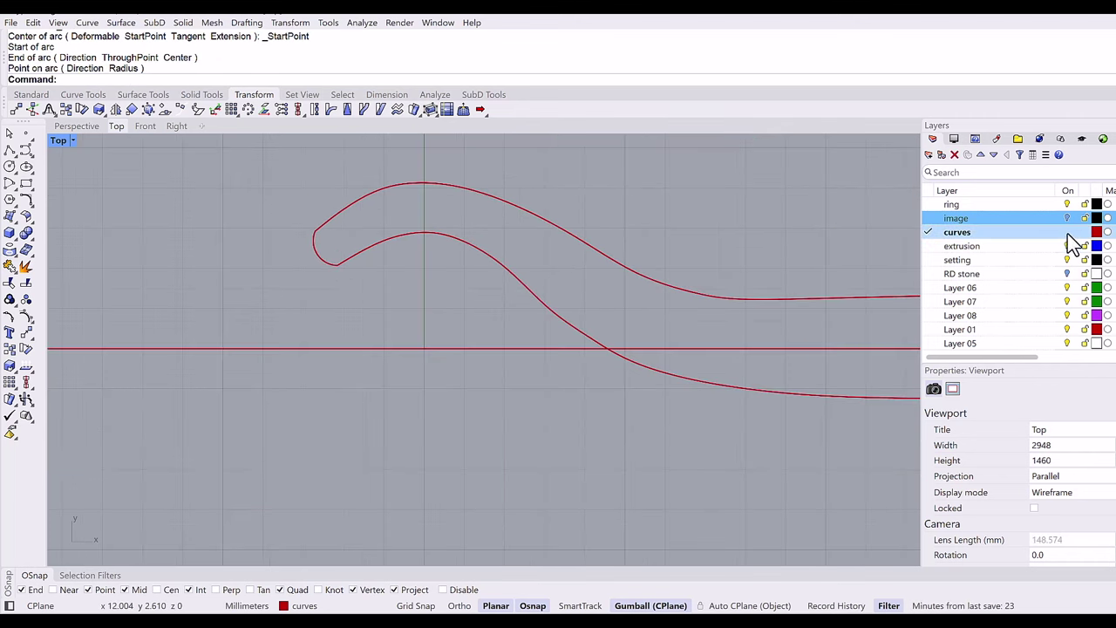
Turn the RD stone layer back on and frame the whole shank outline in the Top view.
click(1067, 274)
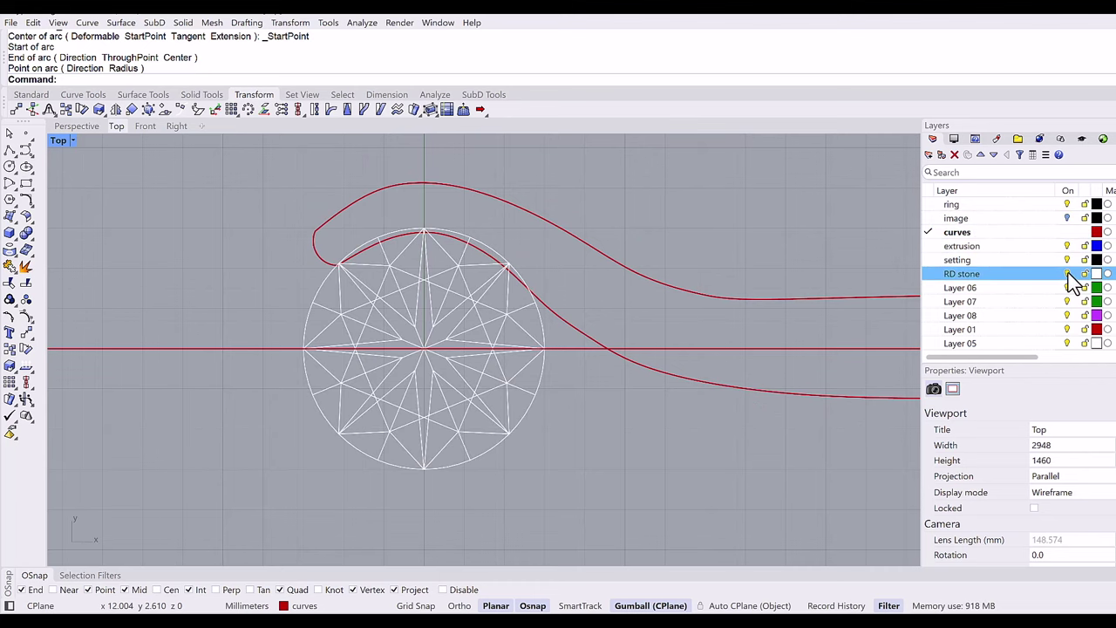
scroll(531, 270, down, 5)
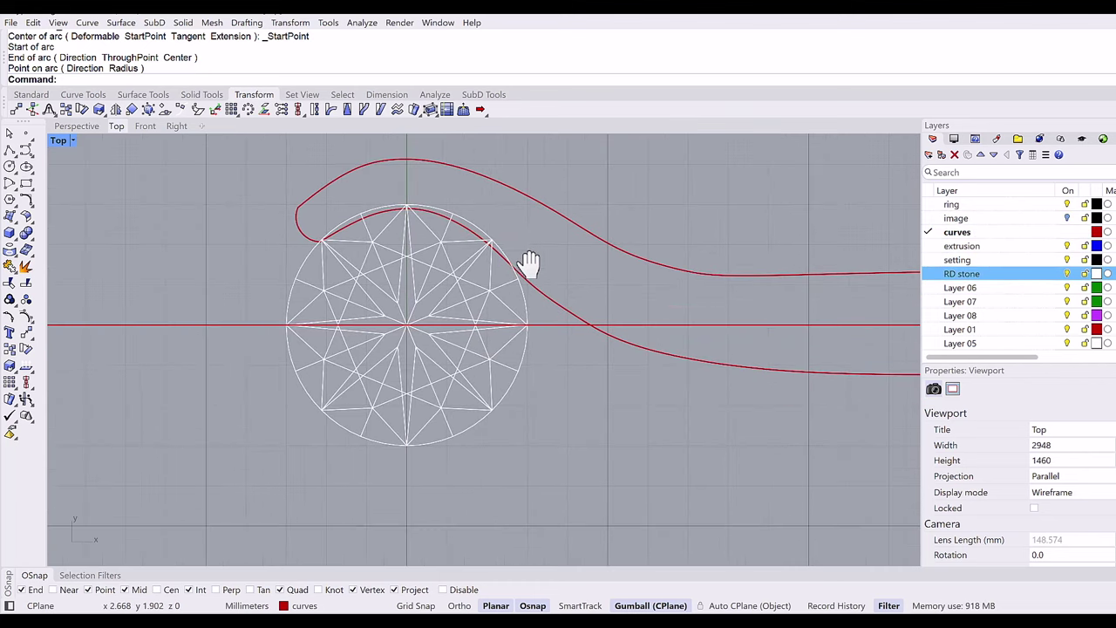
right_drag(491, 258, 478, 255)
right_drag(598, 287, 514, 275)
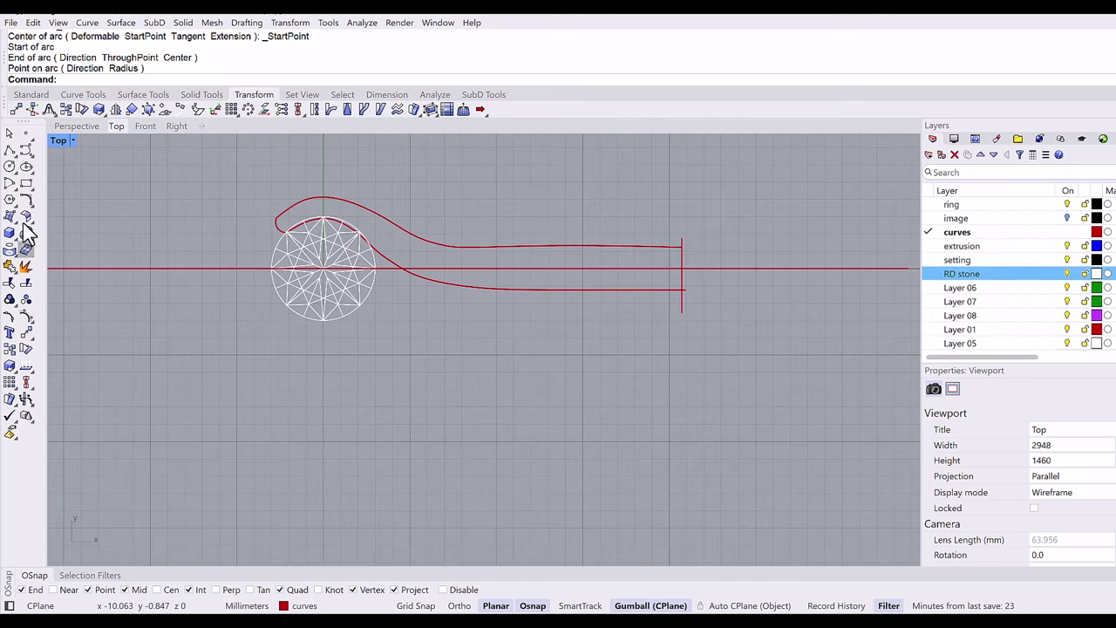
Trim the upper and lower curves' overhanging ends back to the vertical end line.
click(10, 266)
click(674, 255)
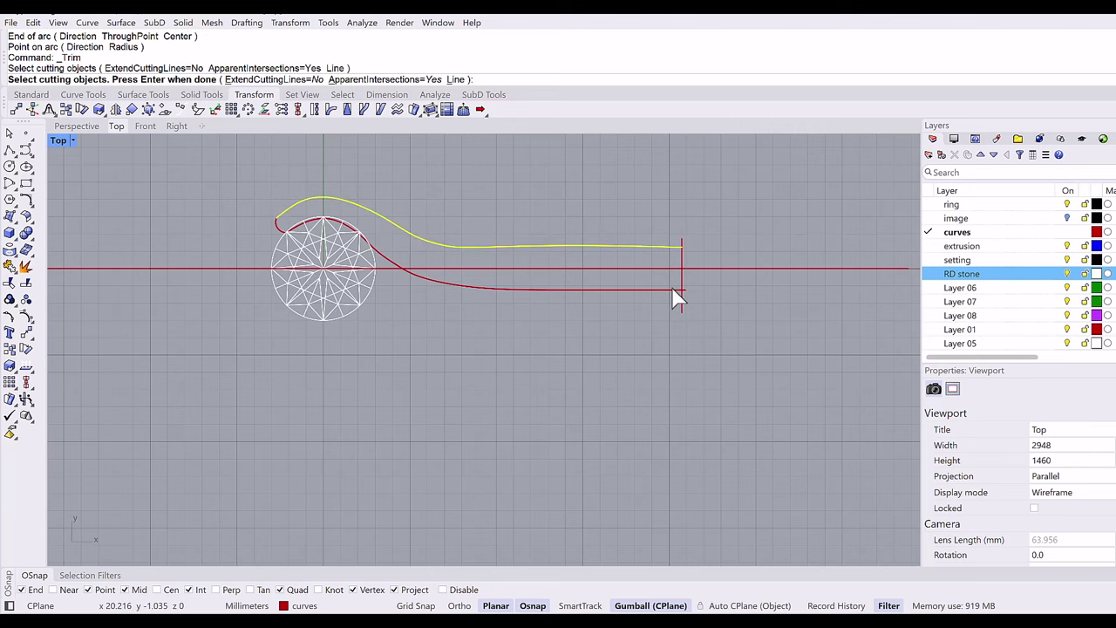
click(675, 289)
key(Return)
scroll(679, 300, up, 3)
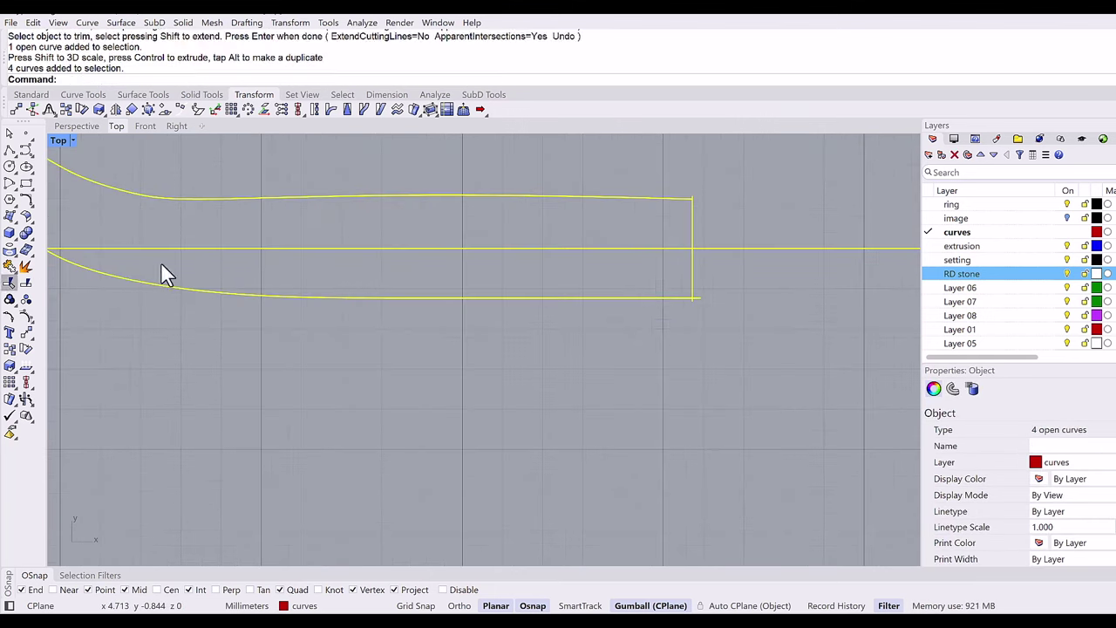
key(Return)
click(690, 301)
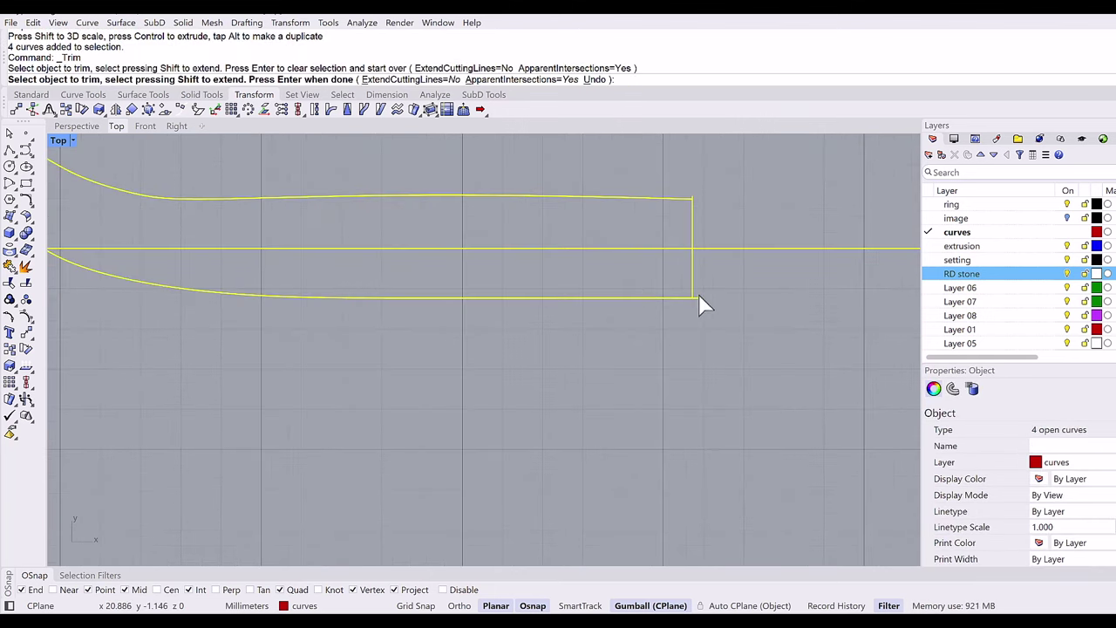
click(700, 294)
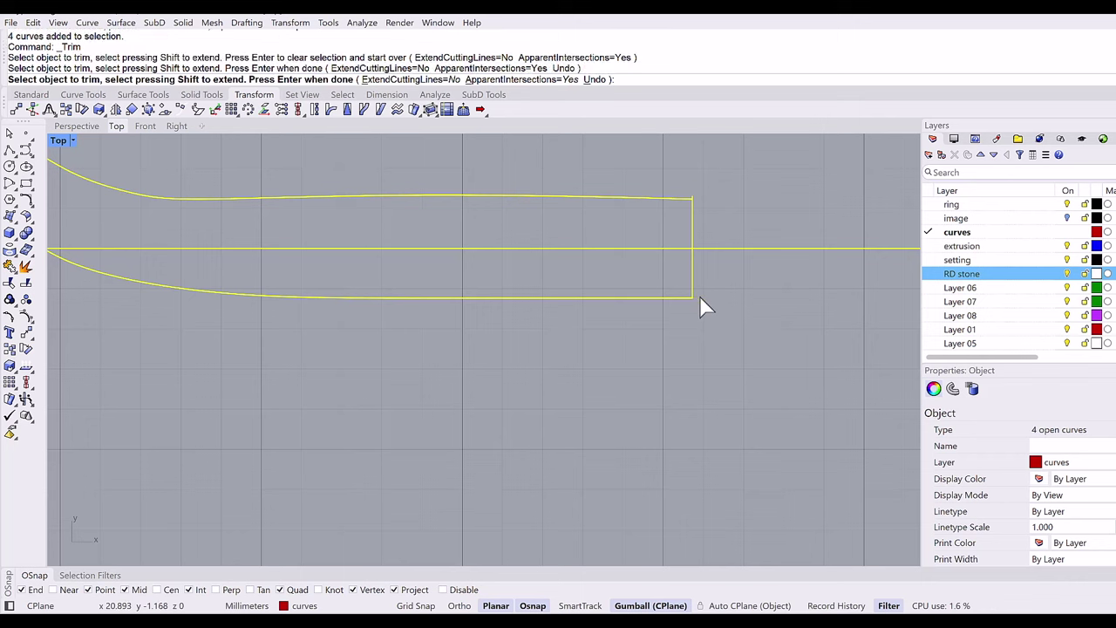
click(694, 200)
key(Return)
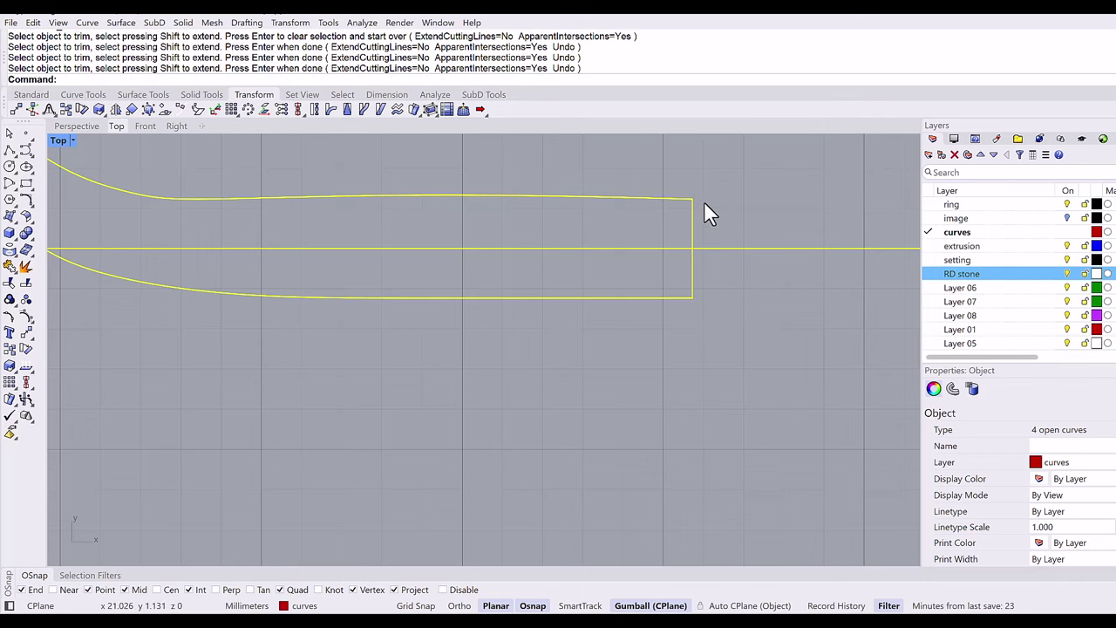
scroll(698, 226, down, 3)
Join the three outline curves, then add the small end arc to make one closed curve.
ctrl+click(672, 227)
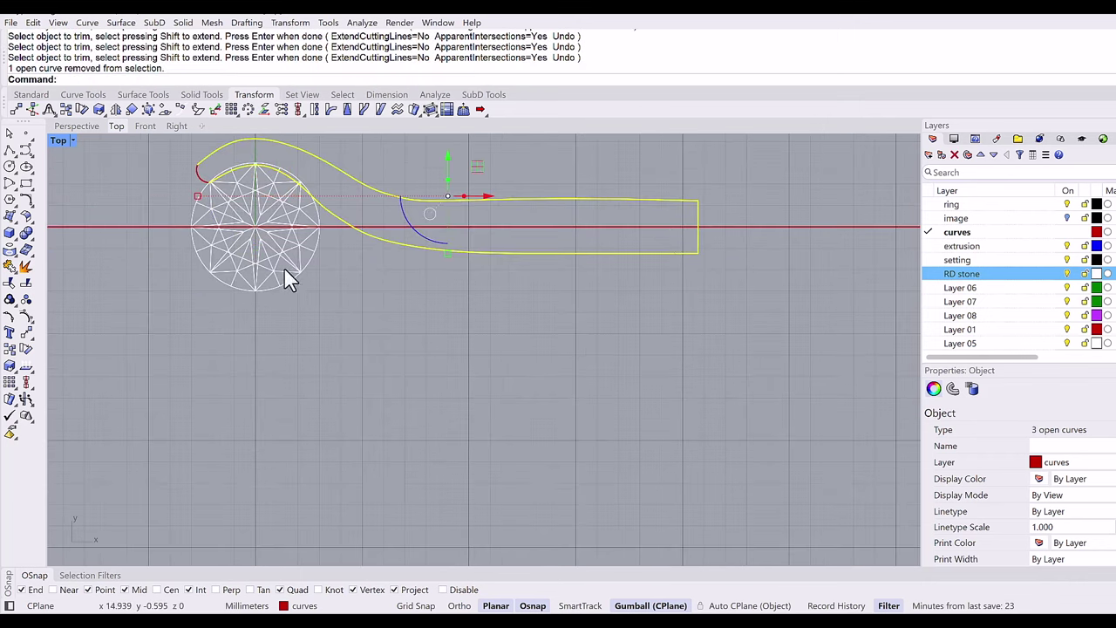
click(10, 266)
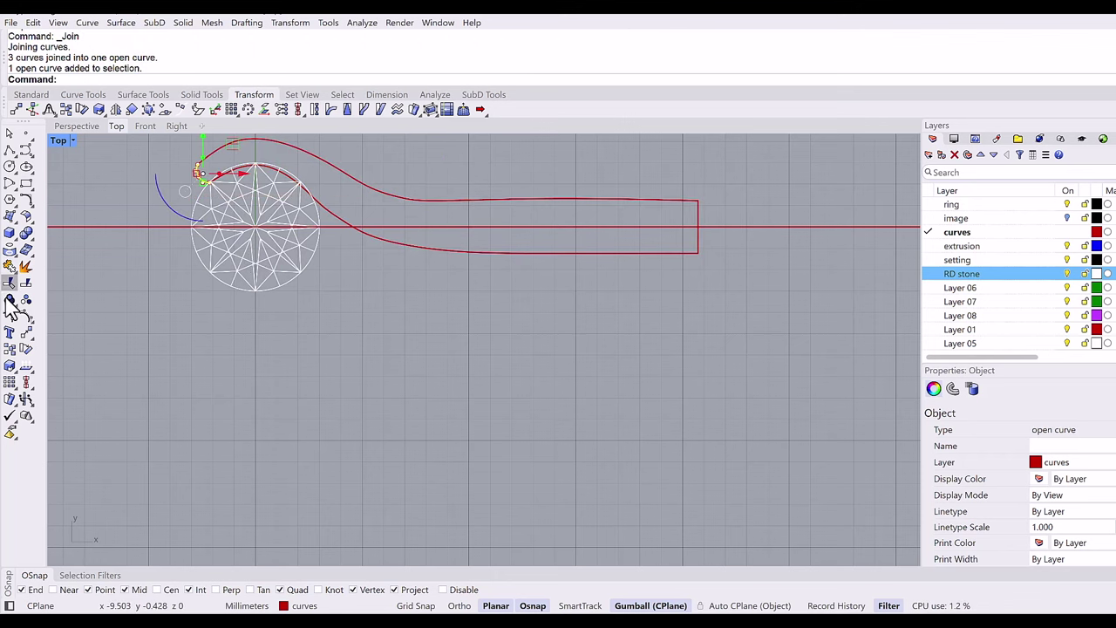
click(10, 272)
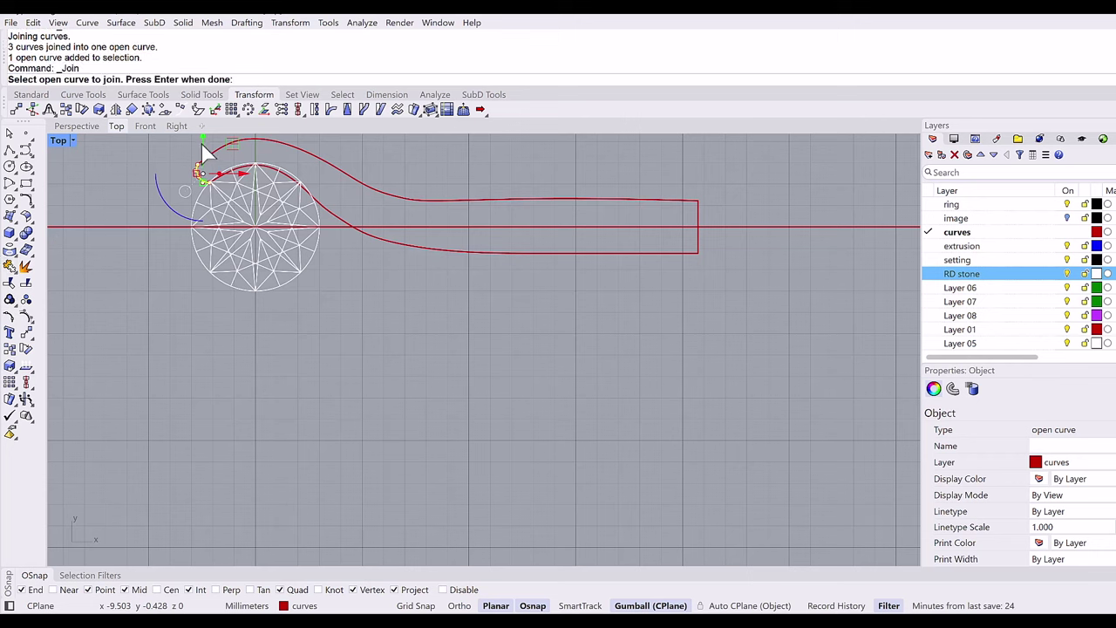
click(220, 149)
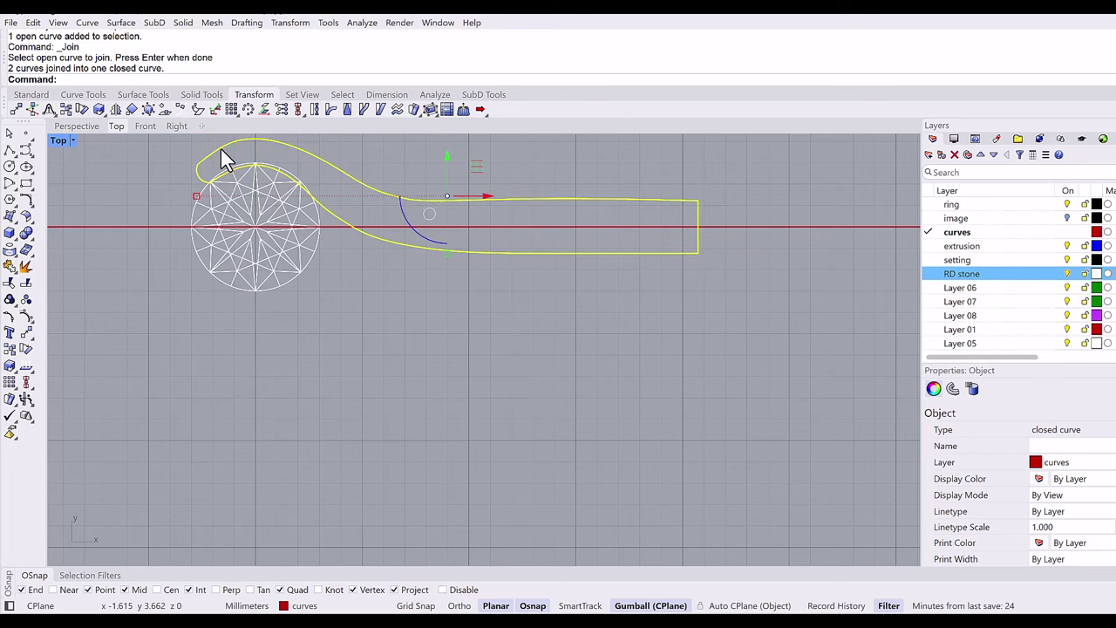
key(Escape)
scroll(397, 218, down, 2)
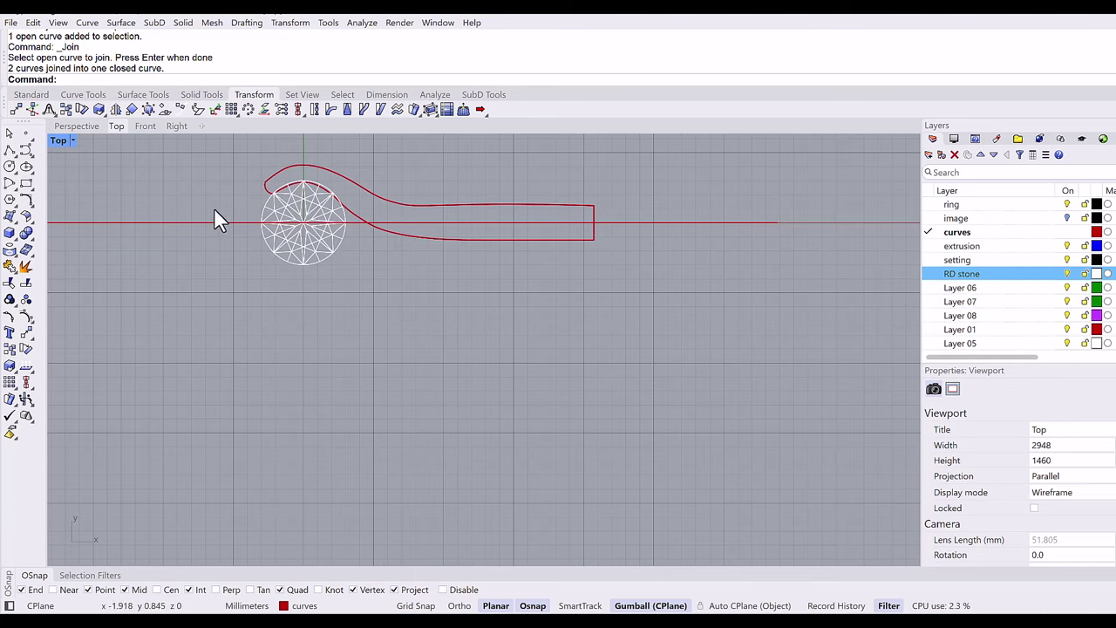
In Perspective, hide the RD stone layer, make extrusion current and delete the old shank solid.
key(ctrl+Tab)
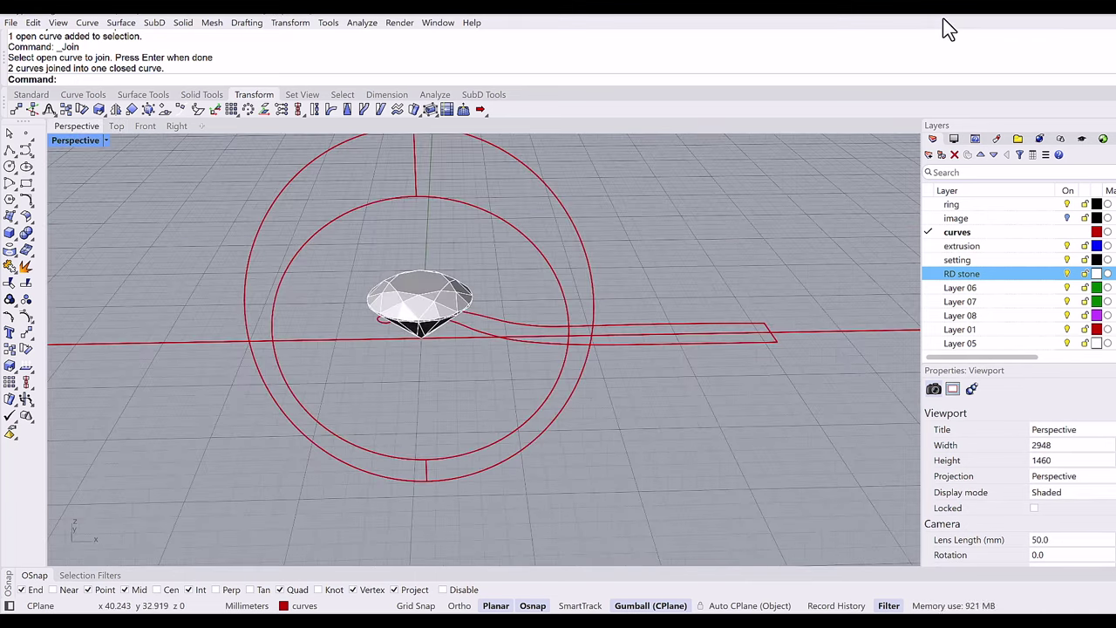
click(1066, 270)
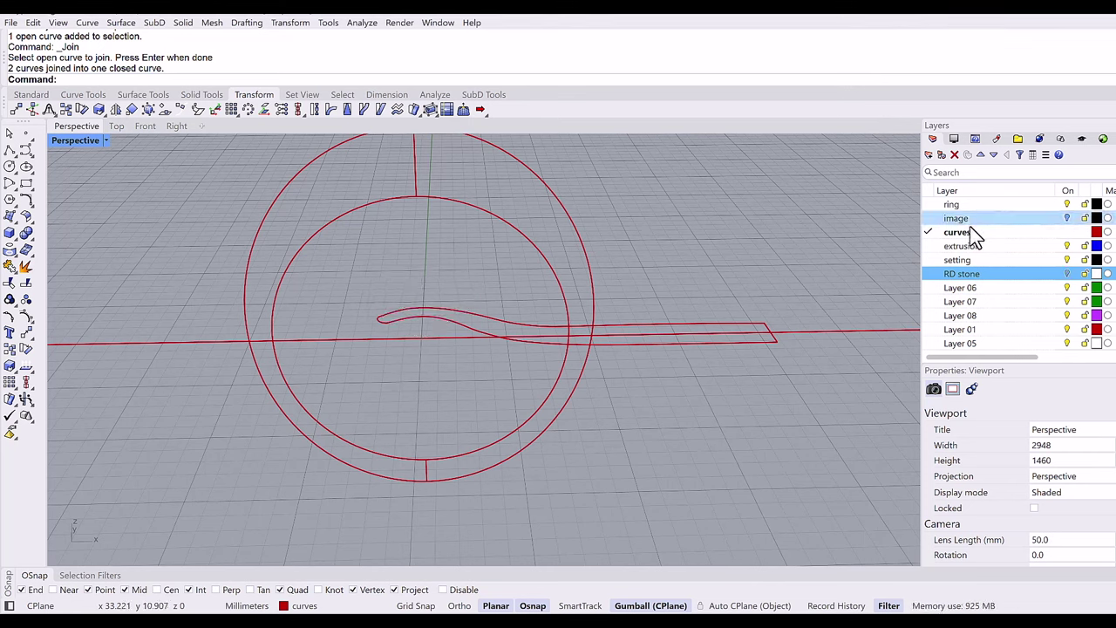
click(926, 246)
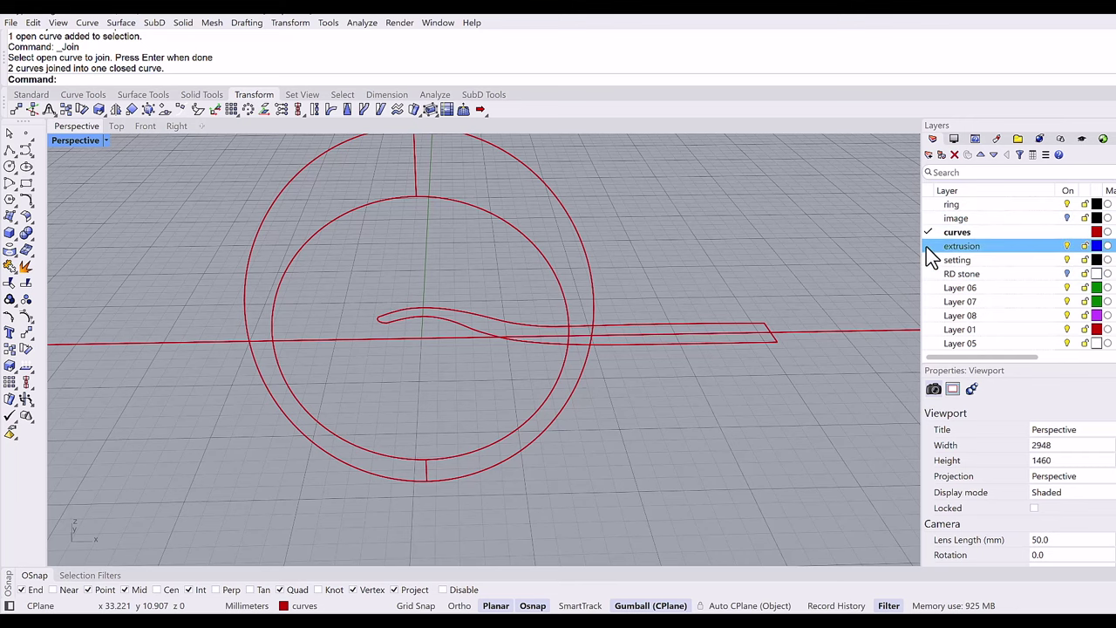
scroll(511, 327, down, 4)
click(435, 316)
key(Delete)
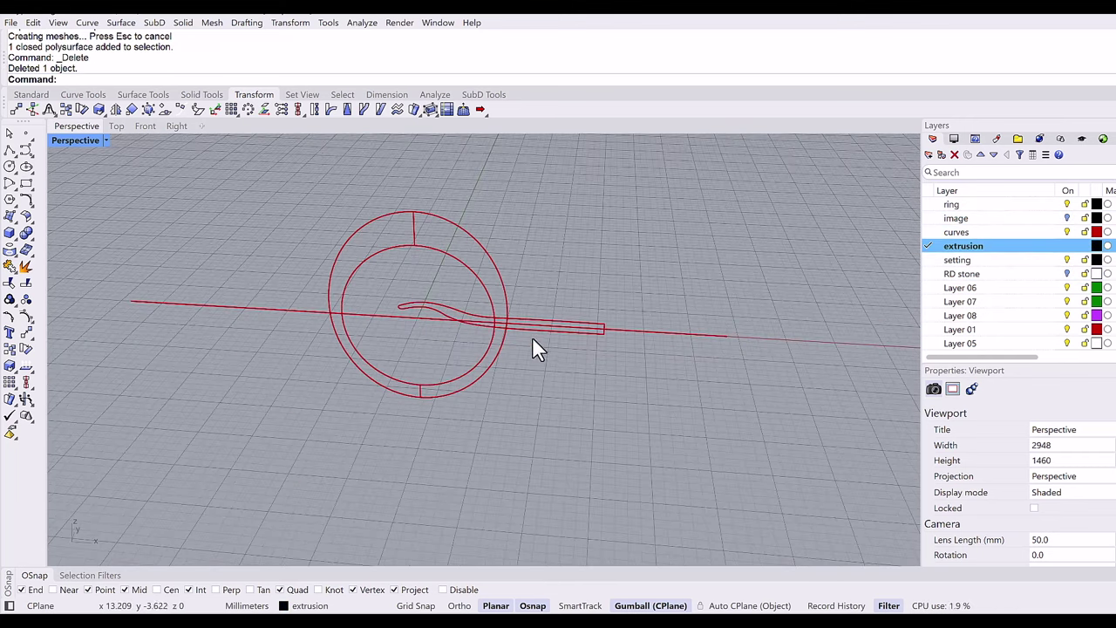
Extrude the closed shank outline 4 mm with the gumball into a solid.
click(535, 327)
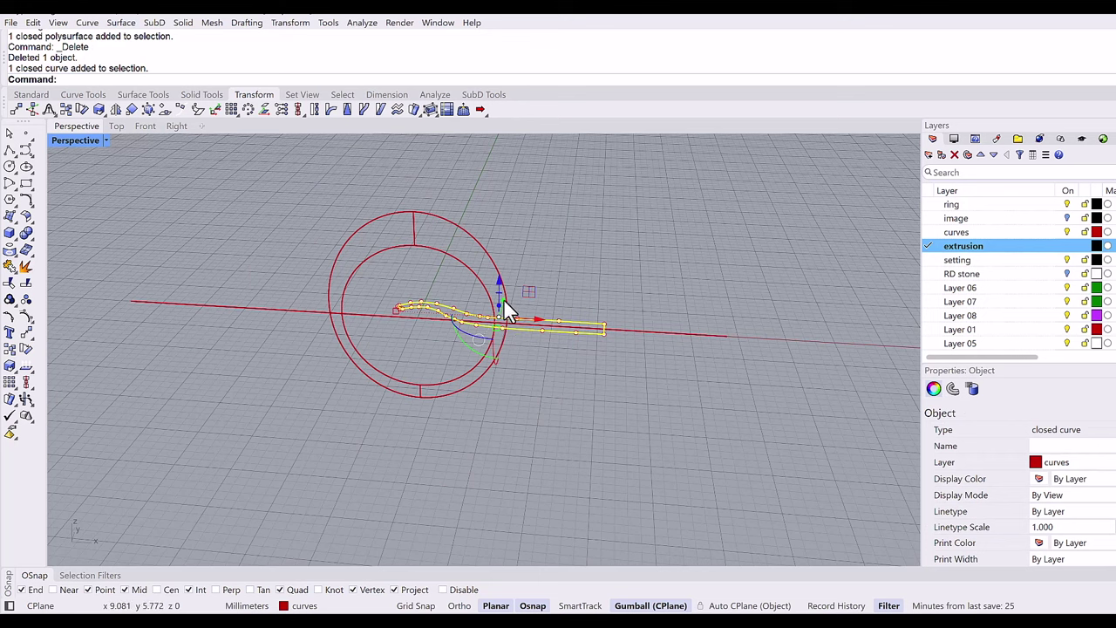
drag(501, 327, 498, 351)
text(4)
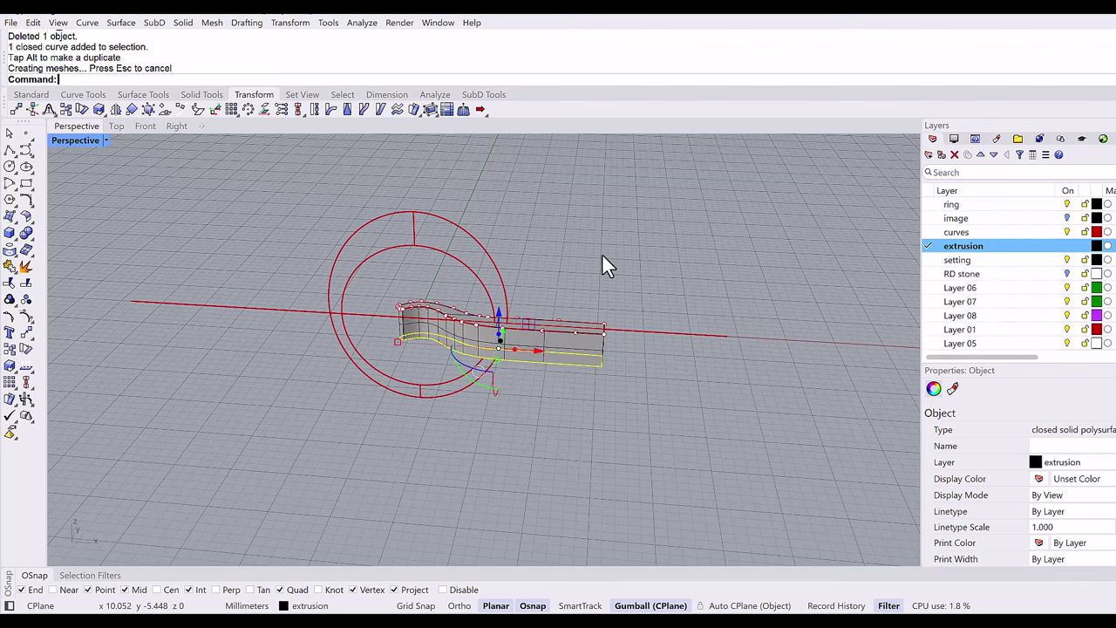
click(555, 259)
mouse_move(556, 258)
right_down()
mouse_move(556, 281)
mouse_move(559, 268)
right_up()
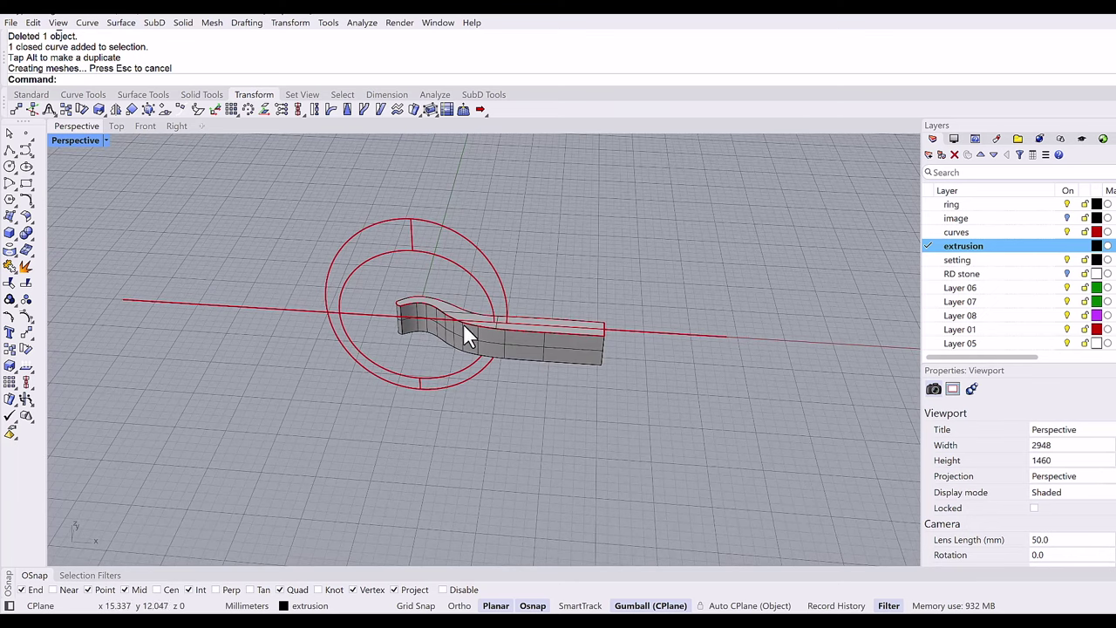
right_drag(378, 356, 408, 352)
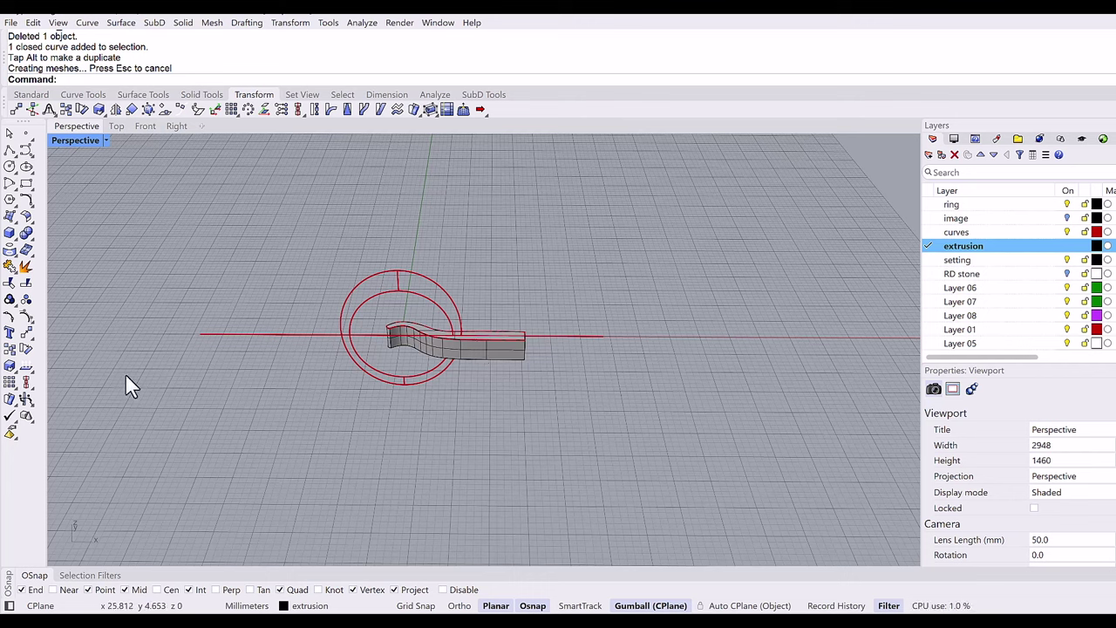
Flip the straight base line's direction with Dir, then check the ring circle's direction.
click(25, 365)
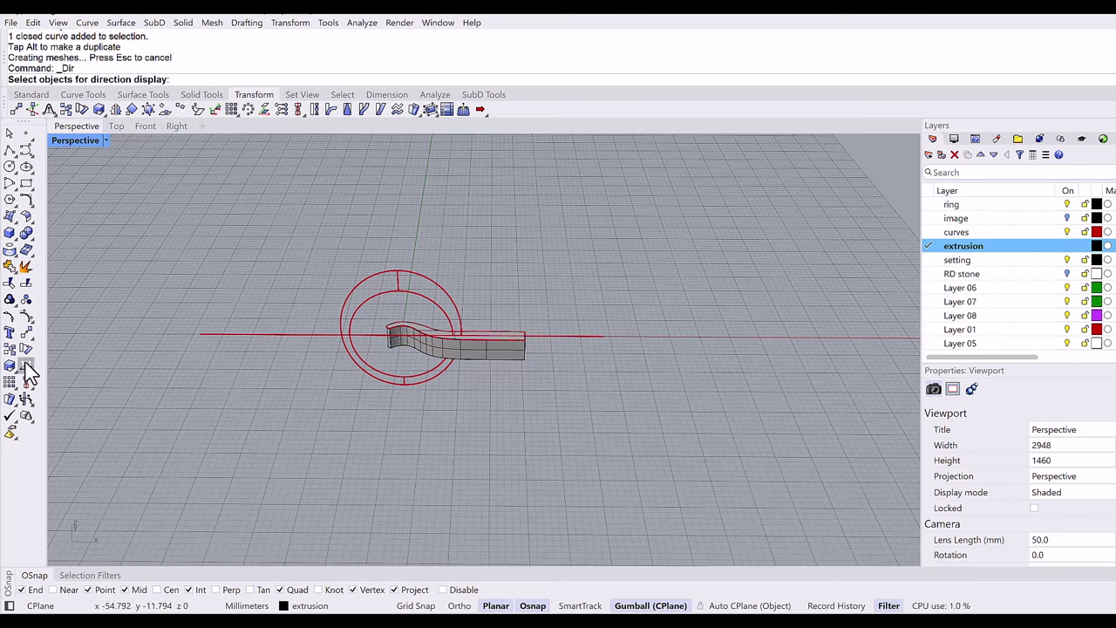
click(571, 334)
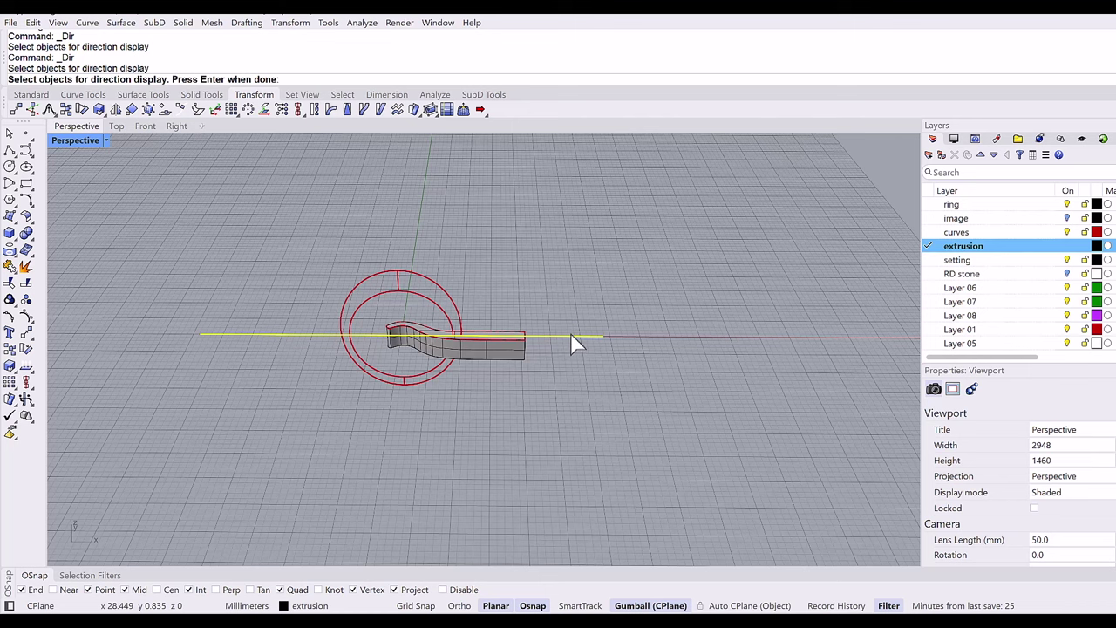
key(Return)
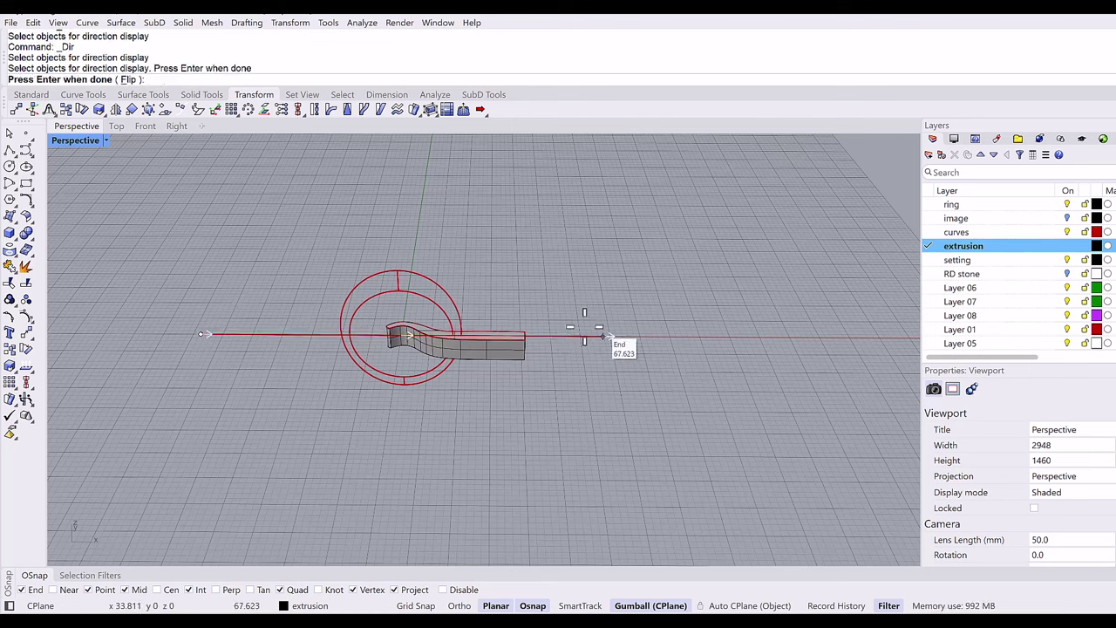
click(127, 79)
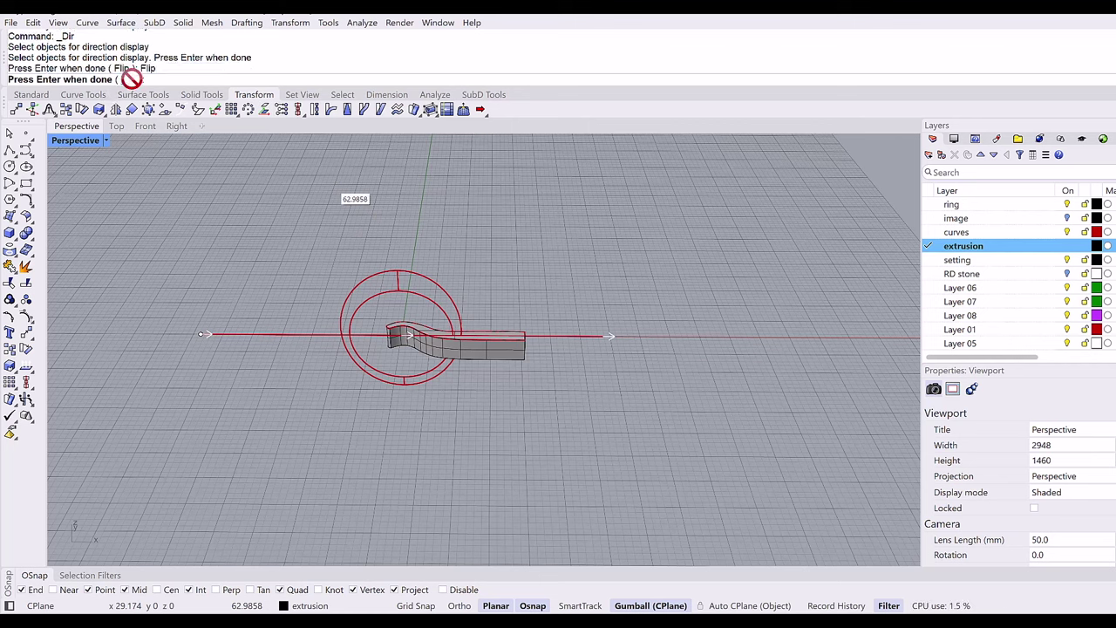
key(Return)
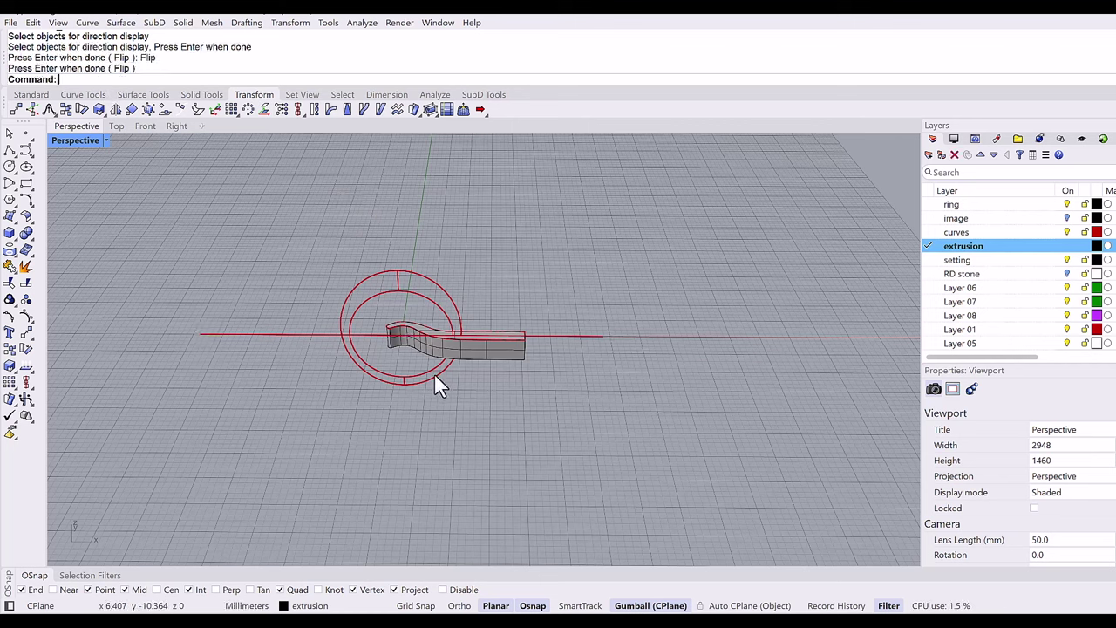
click(434, 377)
key(Return)
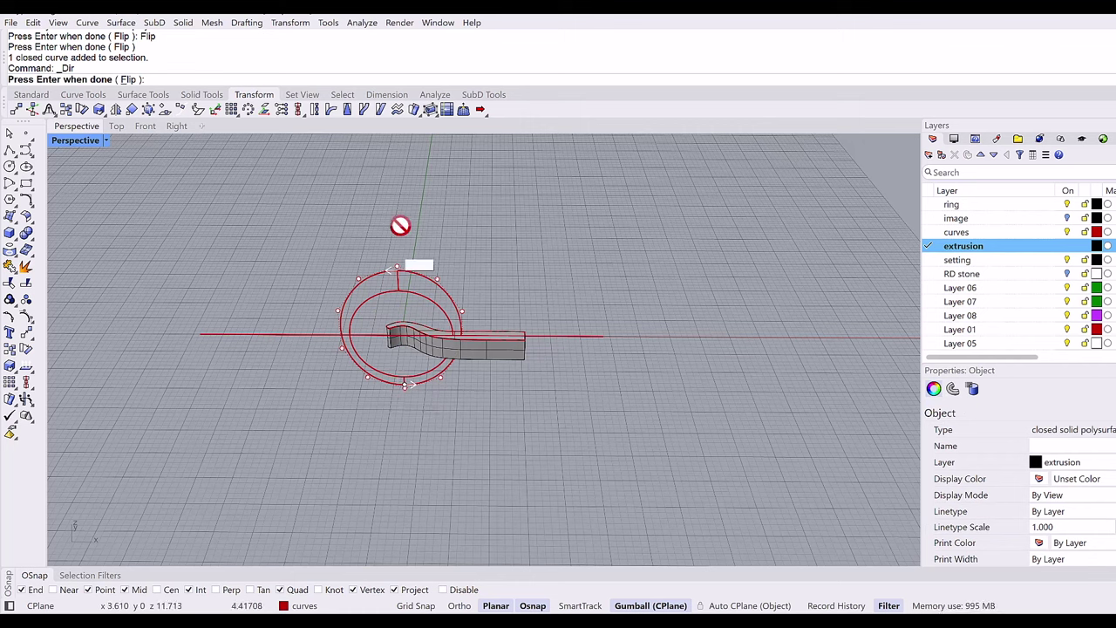
key(Return)
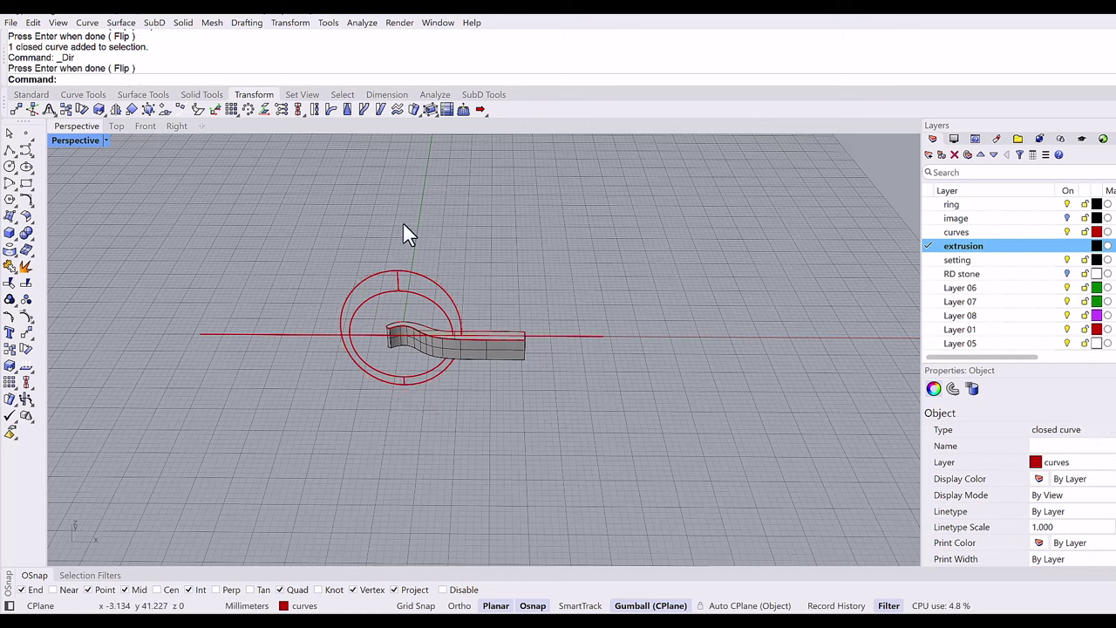
Flow the extruded shank from the straight base line onto the ring circle.
click(365, 109)
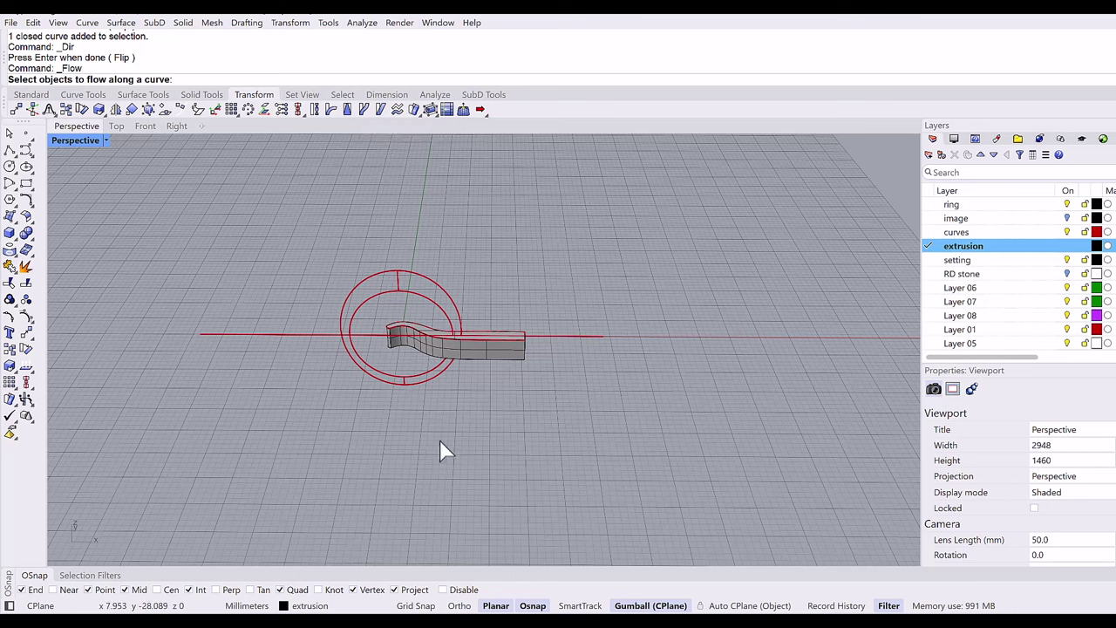
click(484, 358)
key(Return)
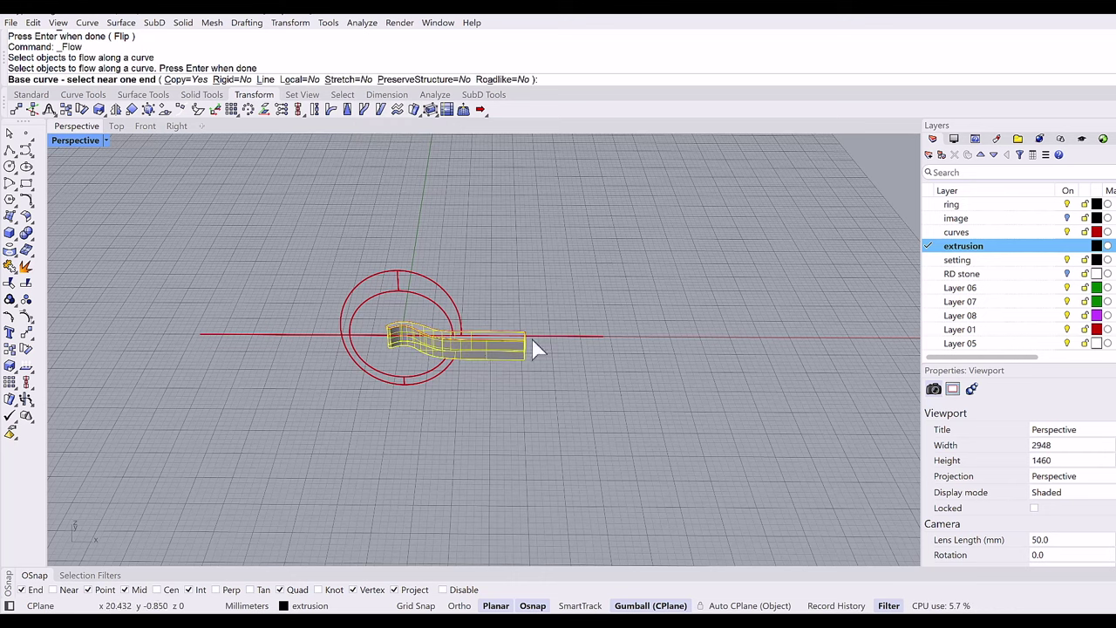
click(599, 336)
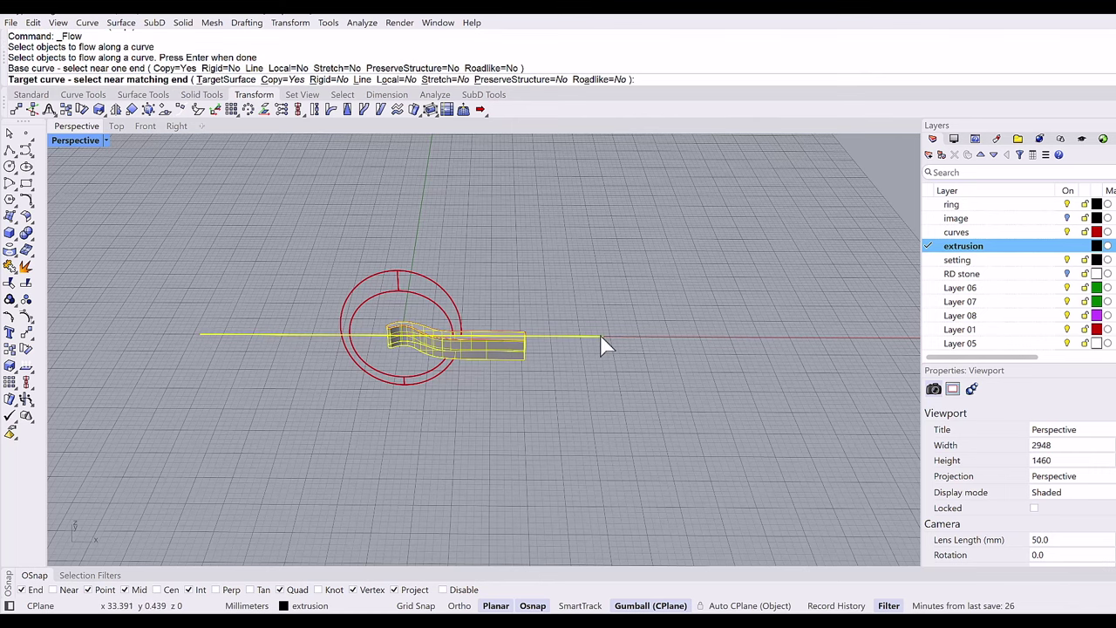
click(426, 381)
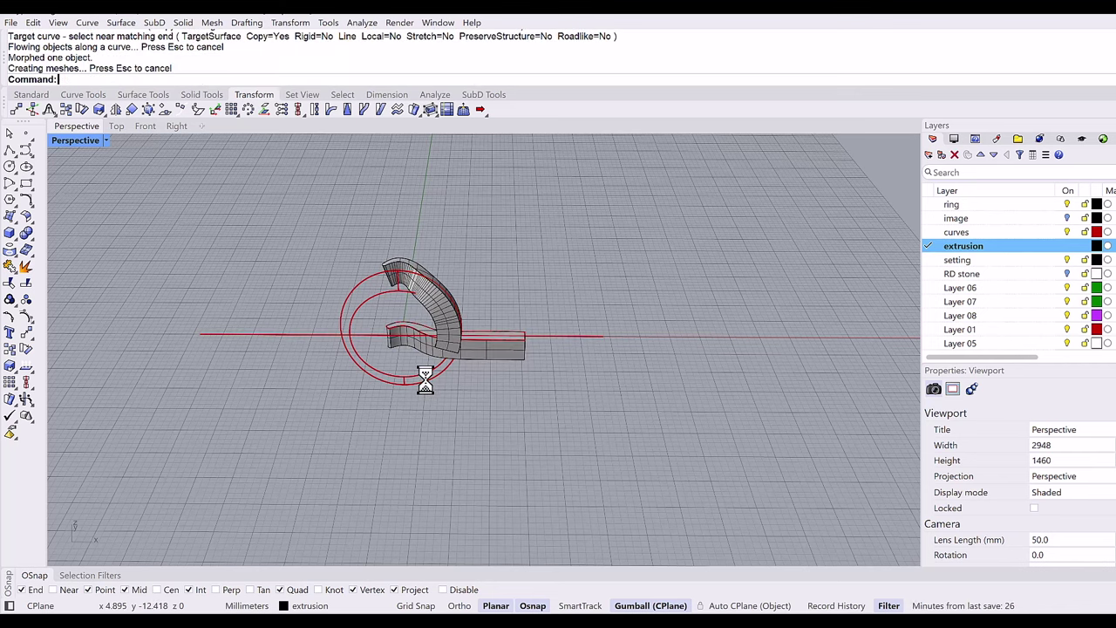
right_drag(442, 322, 618, 281)
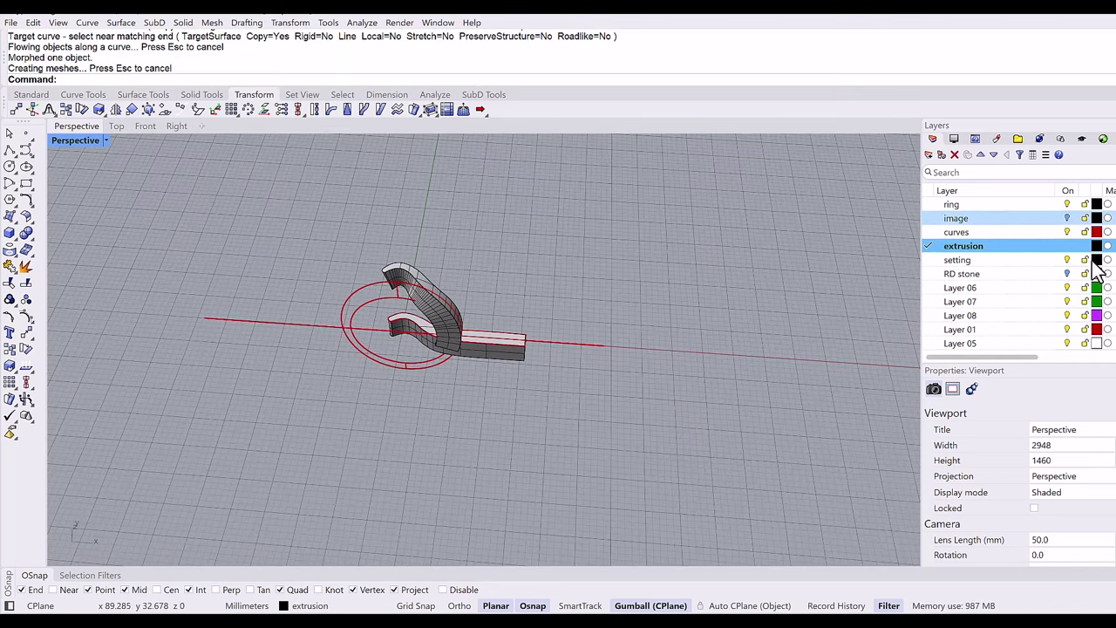
Move the bent shank solid onto the ring layer.
click(449, 303)
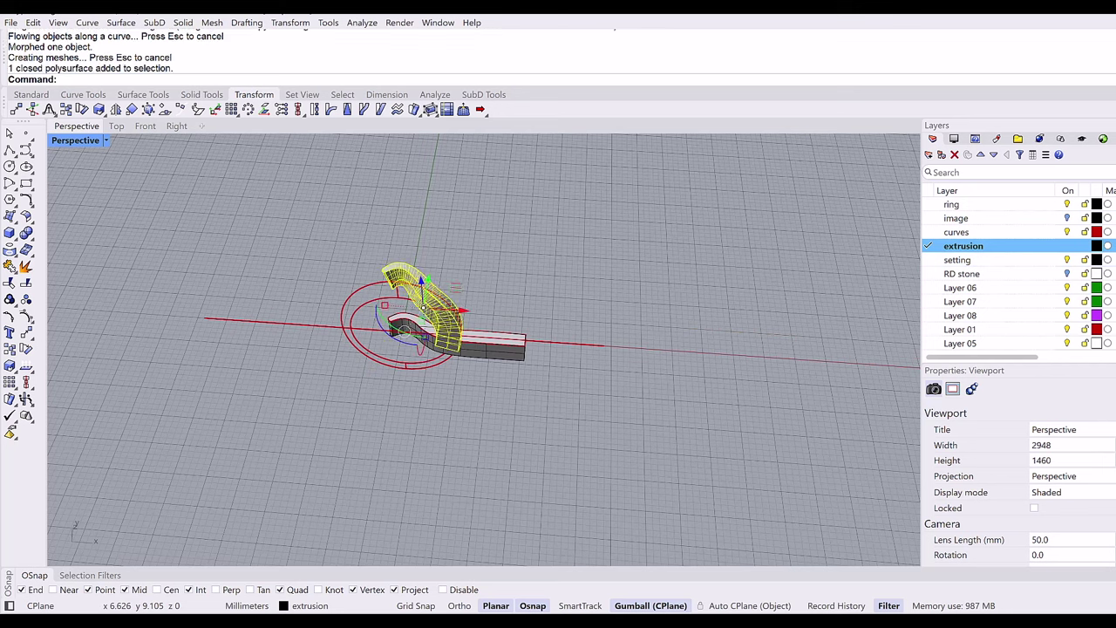
click(962, 208)
right_click(962, 207)
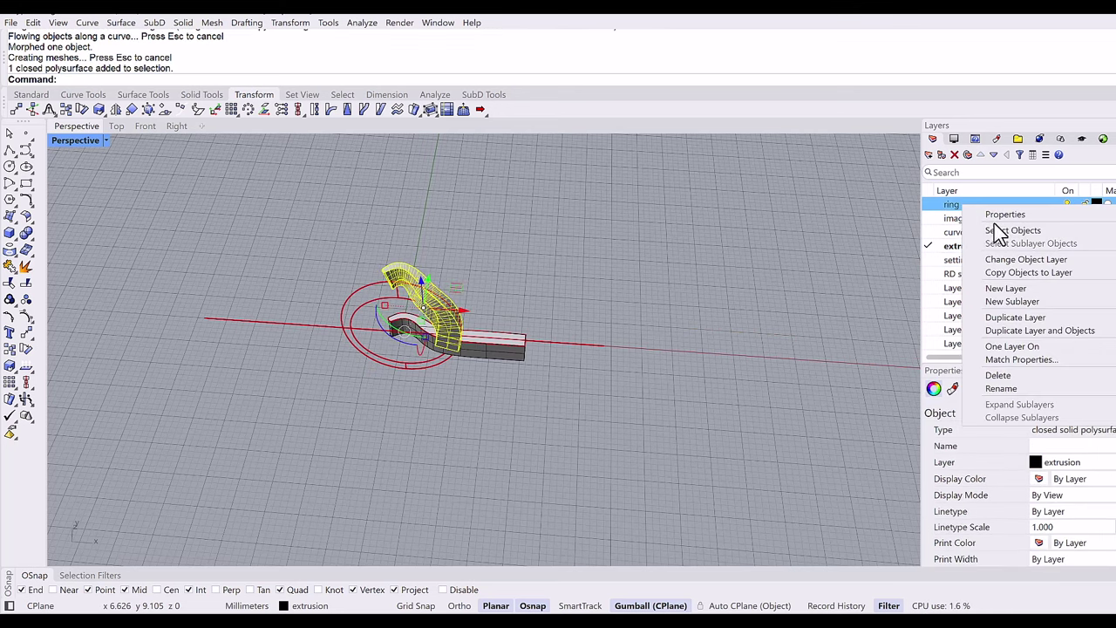
click(1021, 259)
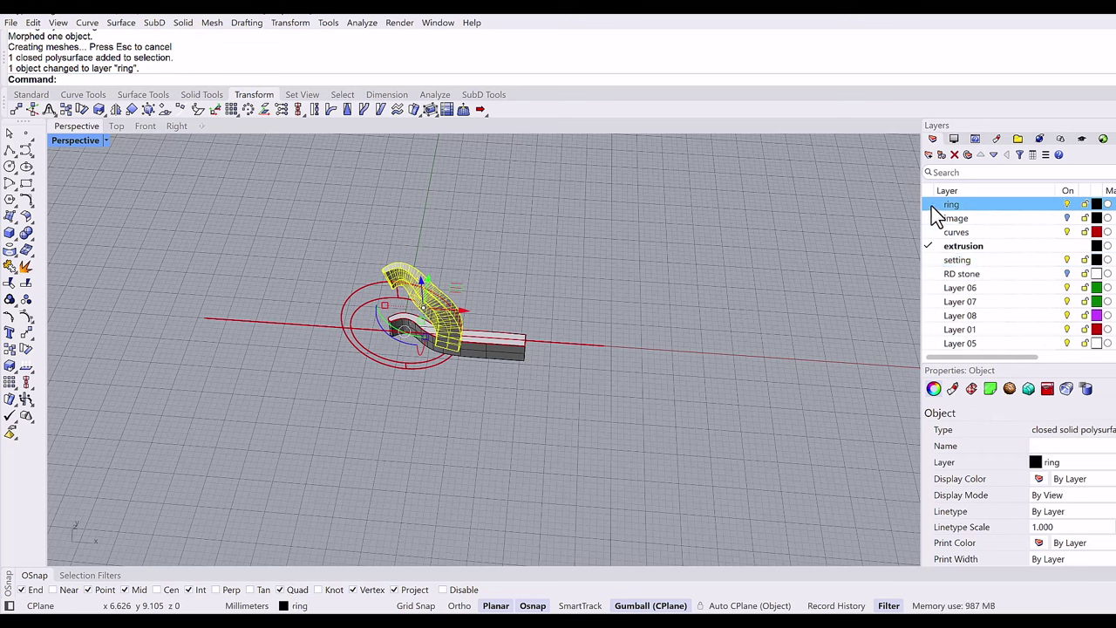
Pick the extrusion layer and select the bent ring shank.
click(1074, 249)
click(651, 283)
right_drag(475, 285, 409, 315)
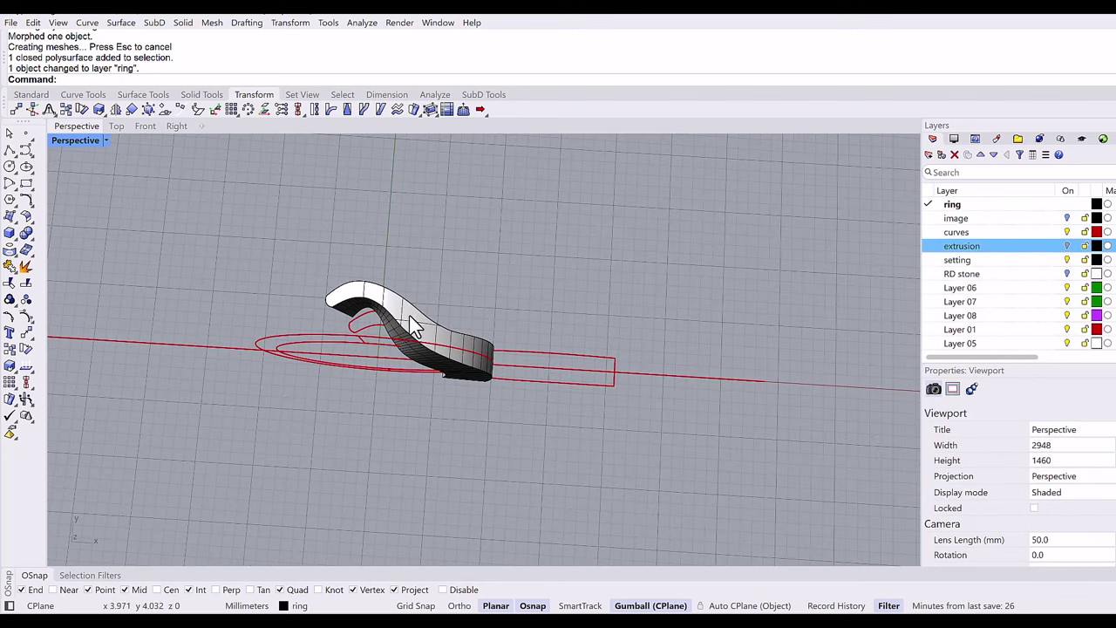
click(409, 315)
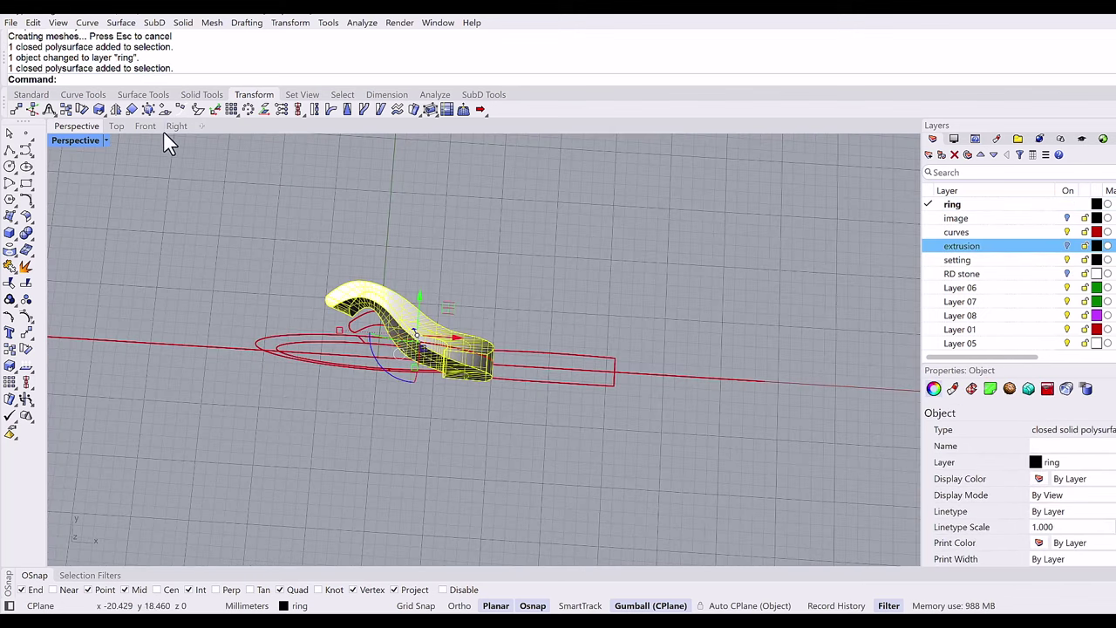
Rotate a copy of the shank 180° about the origin to form the opposite half.
click(26, 332)
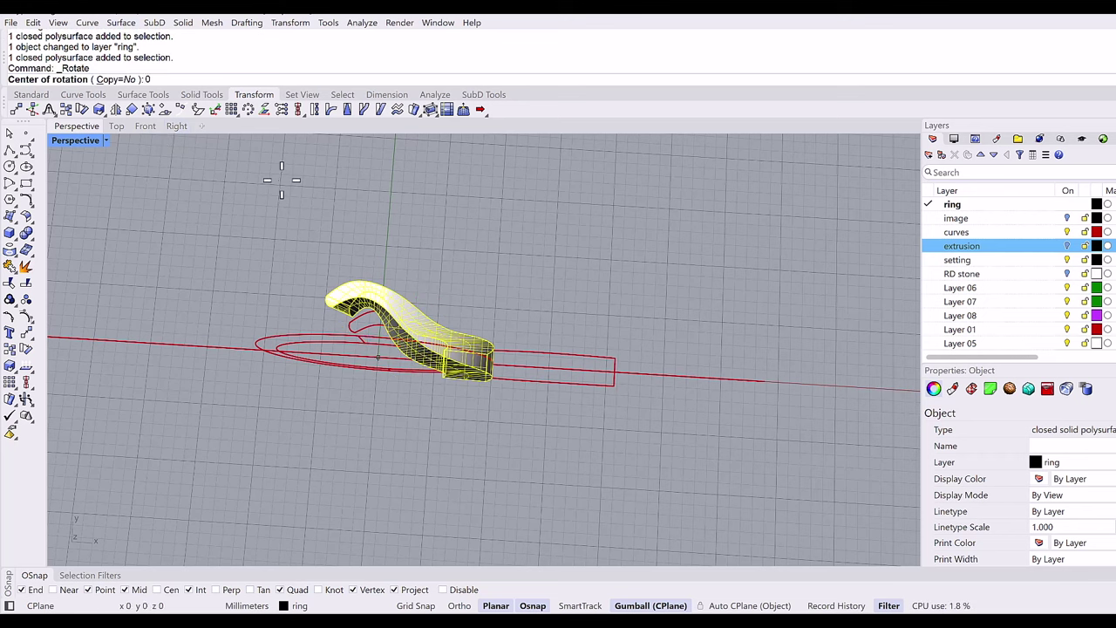
text(0)
key(Return)
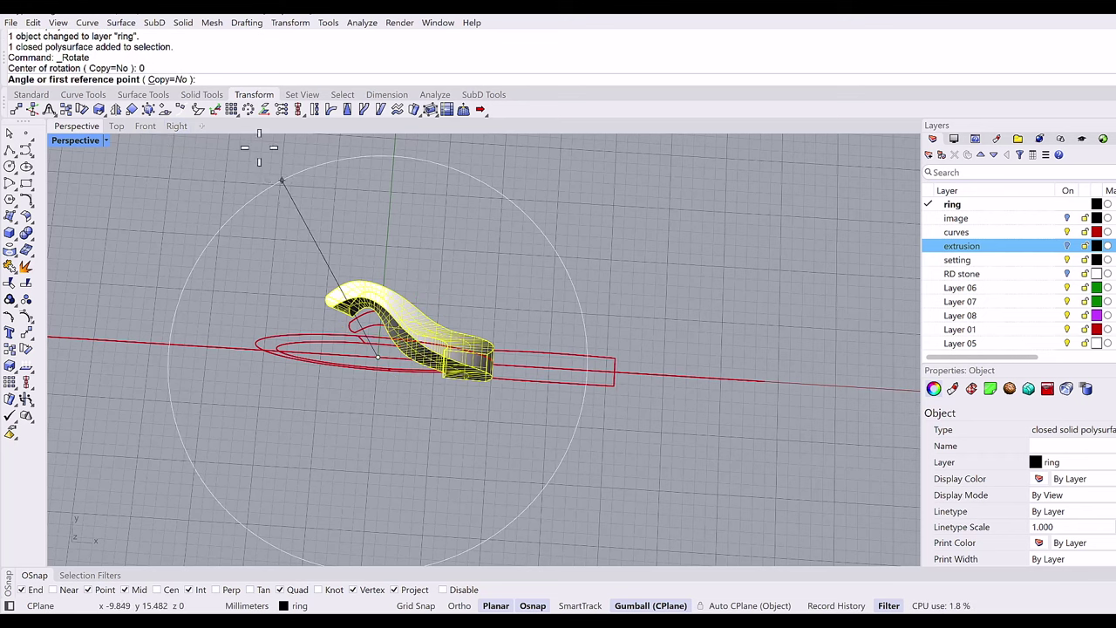
click(180, 80)
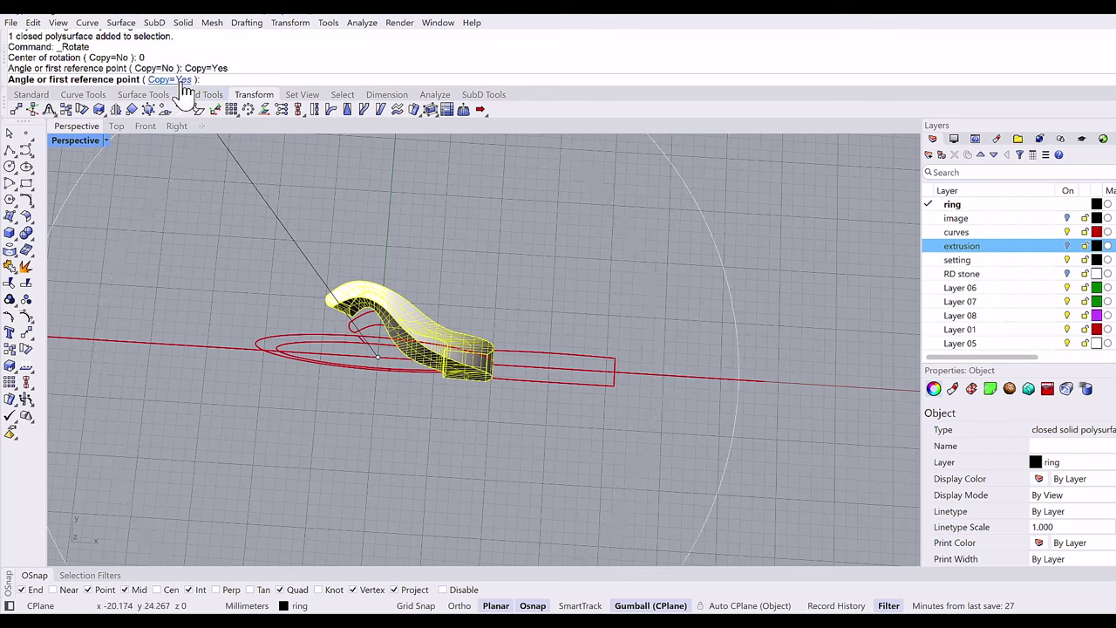
text(180)
key(Return)
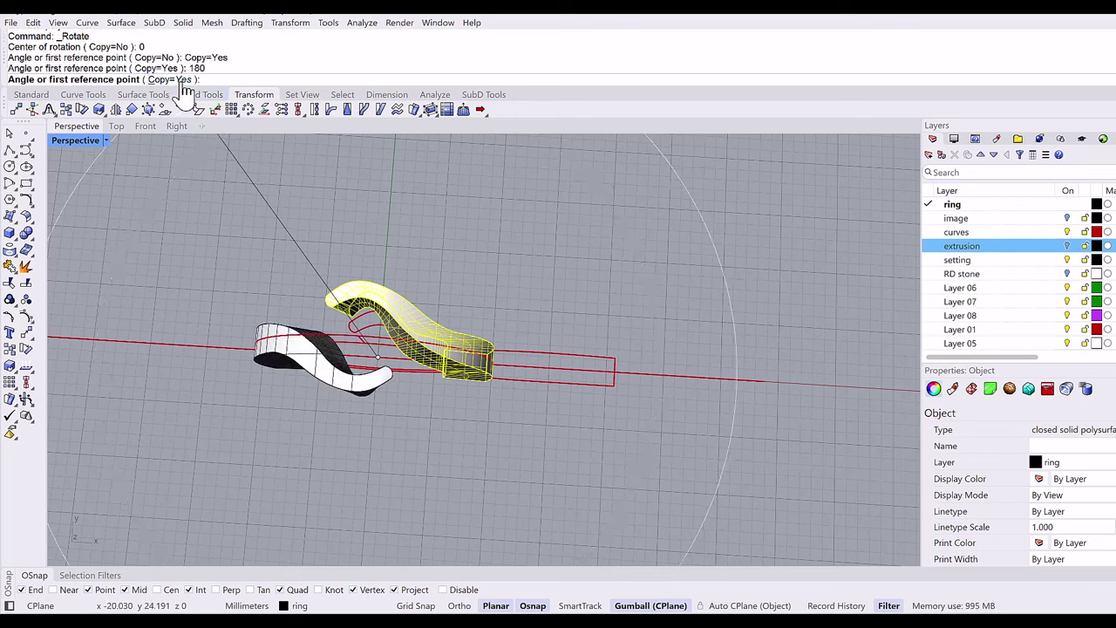
key(Return)
click(443, 394)
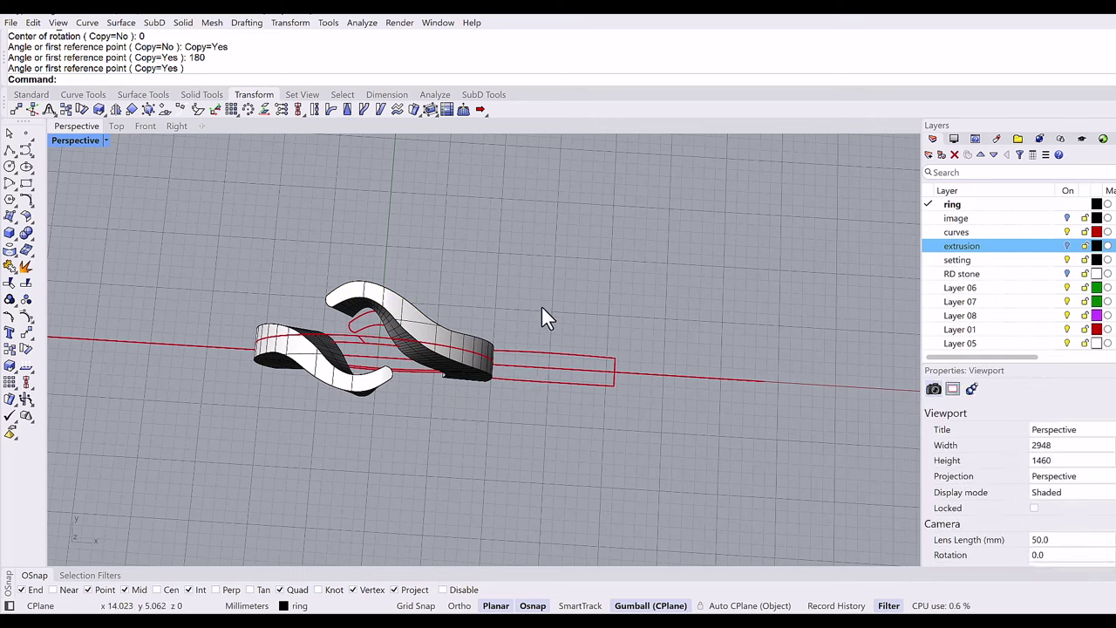
right_drag(543, 290, 543, 286)
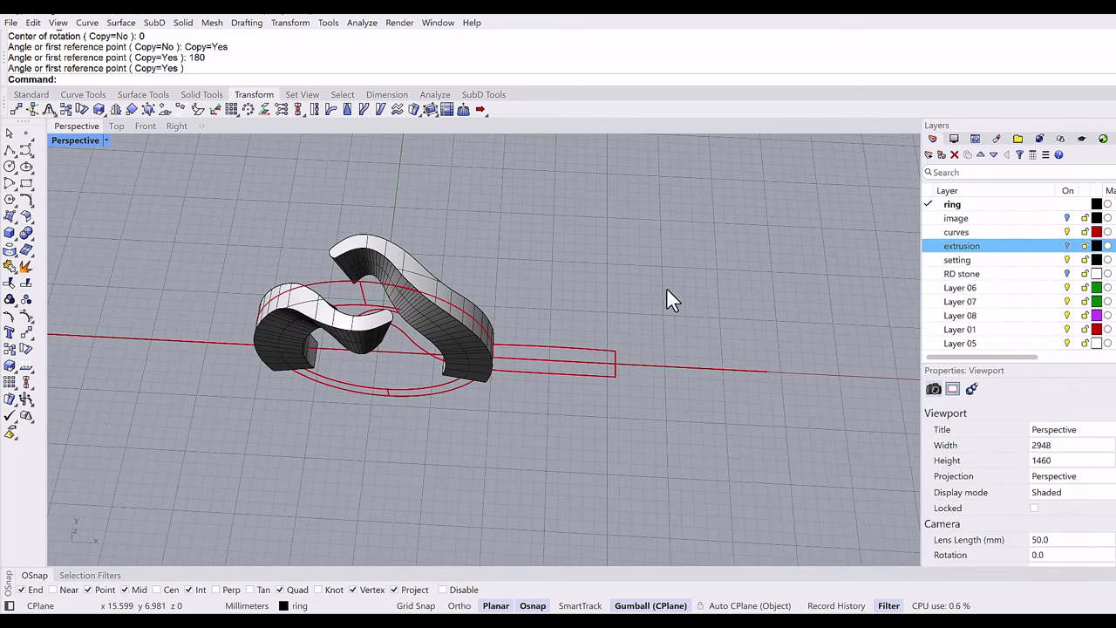
right_drag(522, 315, 426, 384)
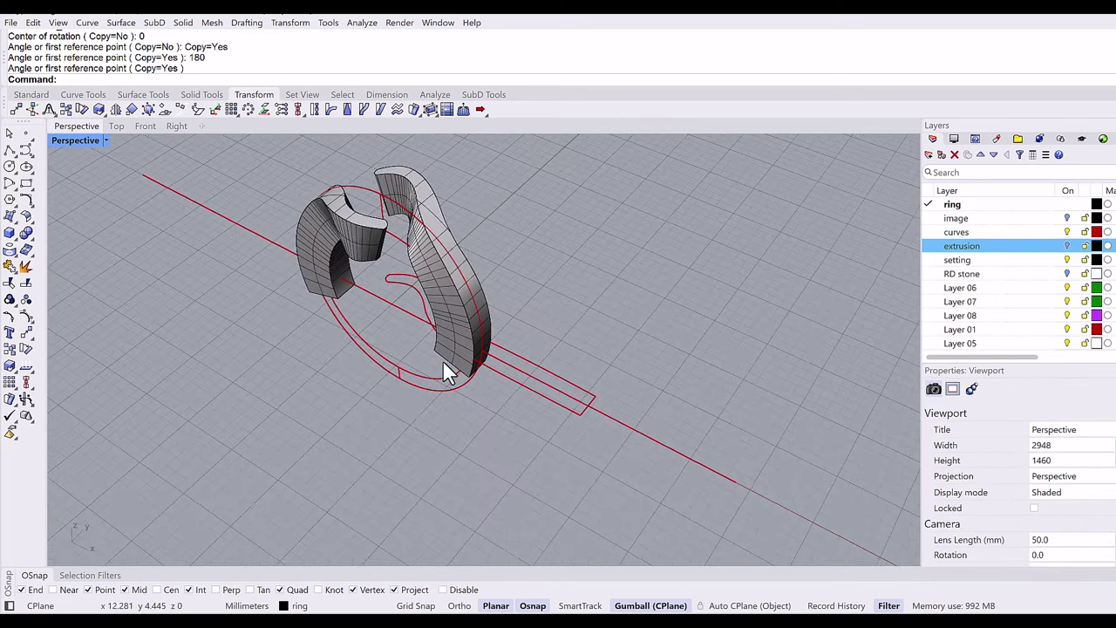
Gumball-cut both shank halves by dragging the inner closed ring curve through them.
click(433, 378)
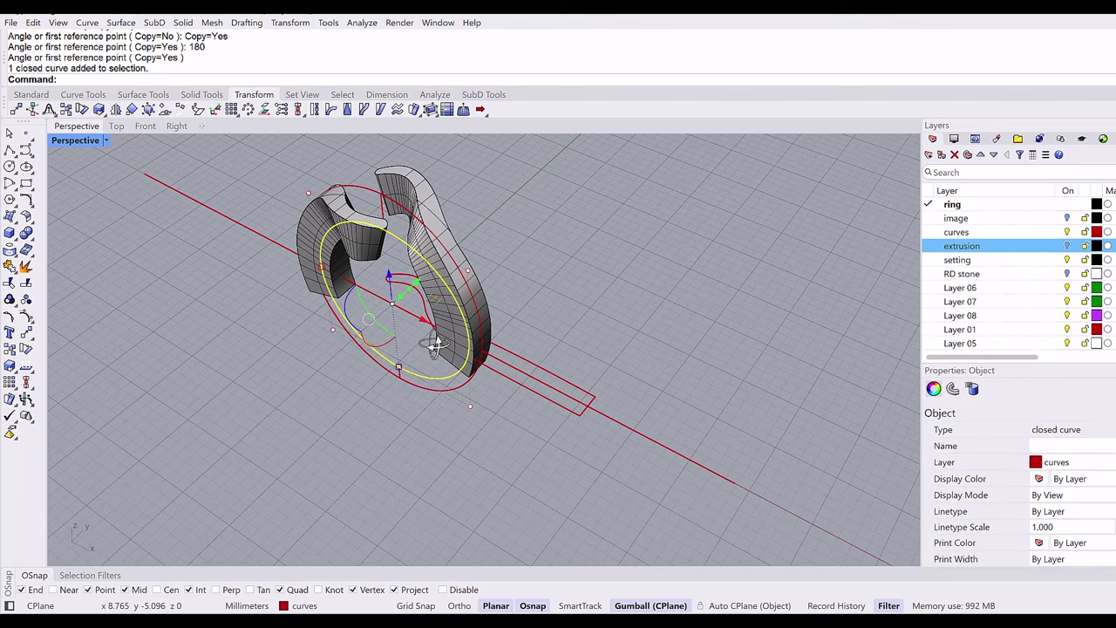
right_drag(432, 344, 379, 369)
mouse_move(379, 357)
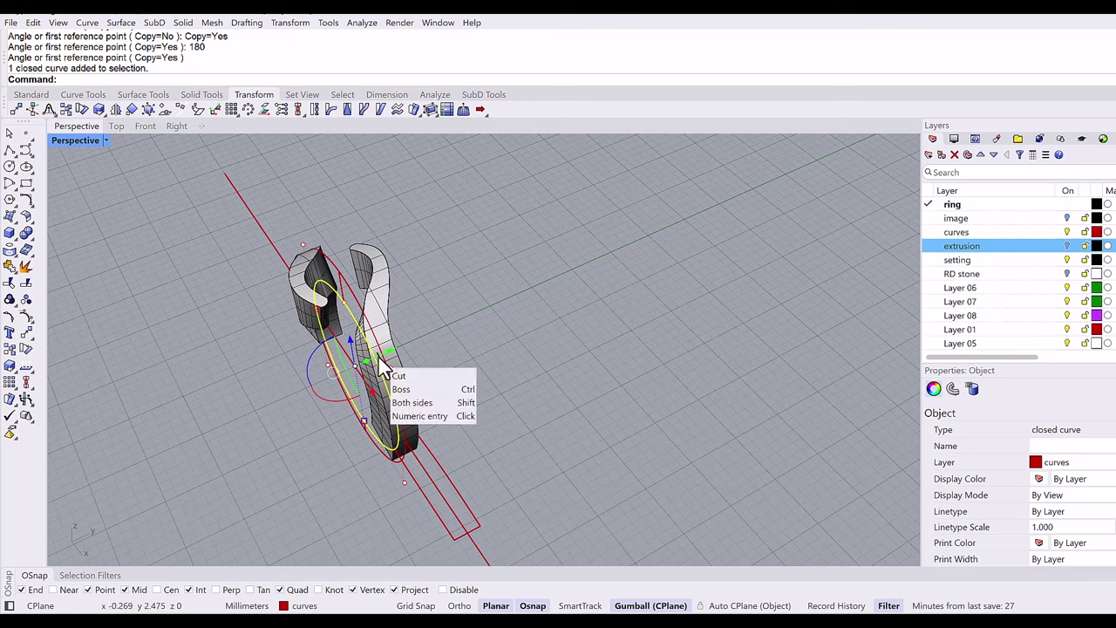
drag(380, 360, 477, 321)
key(shift)
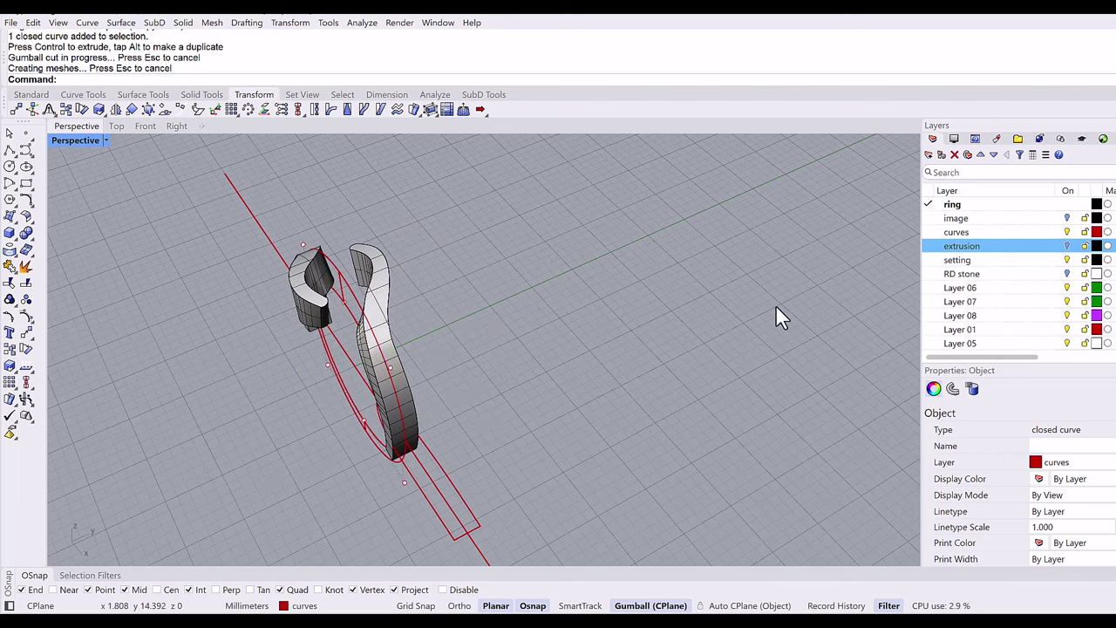
key(Escape)
Select the round stone and switch to the Front view.
right_drag(779, 316, 769, 291)
click(513, 388)
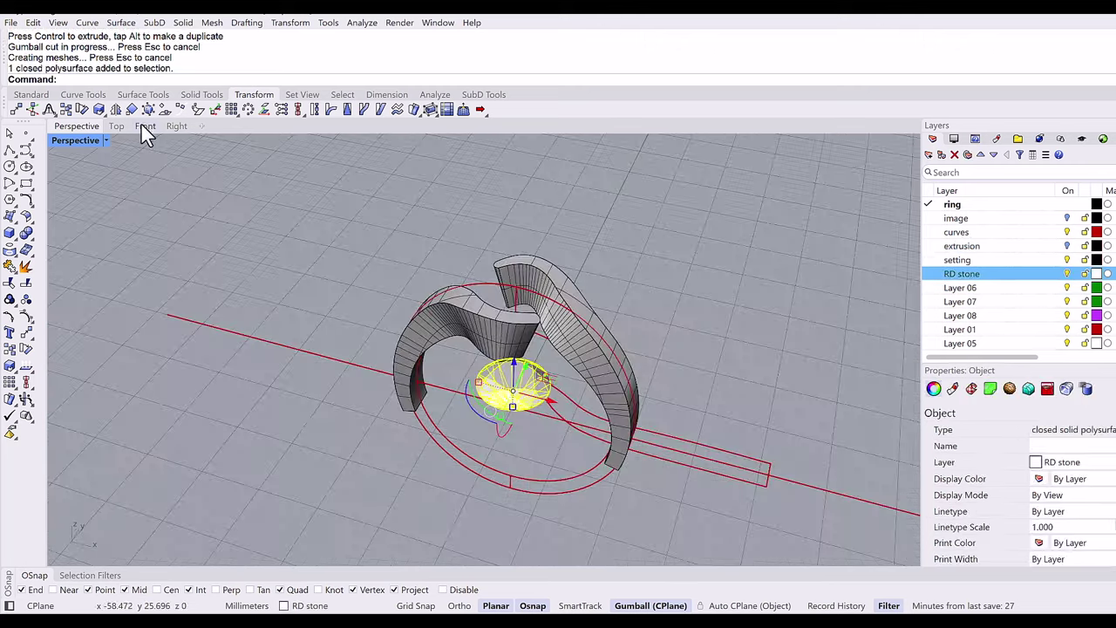
click(145, 127)
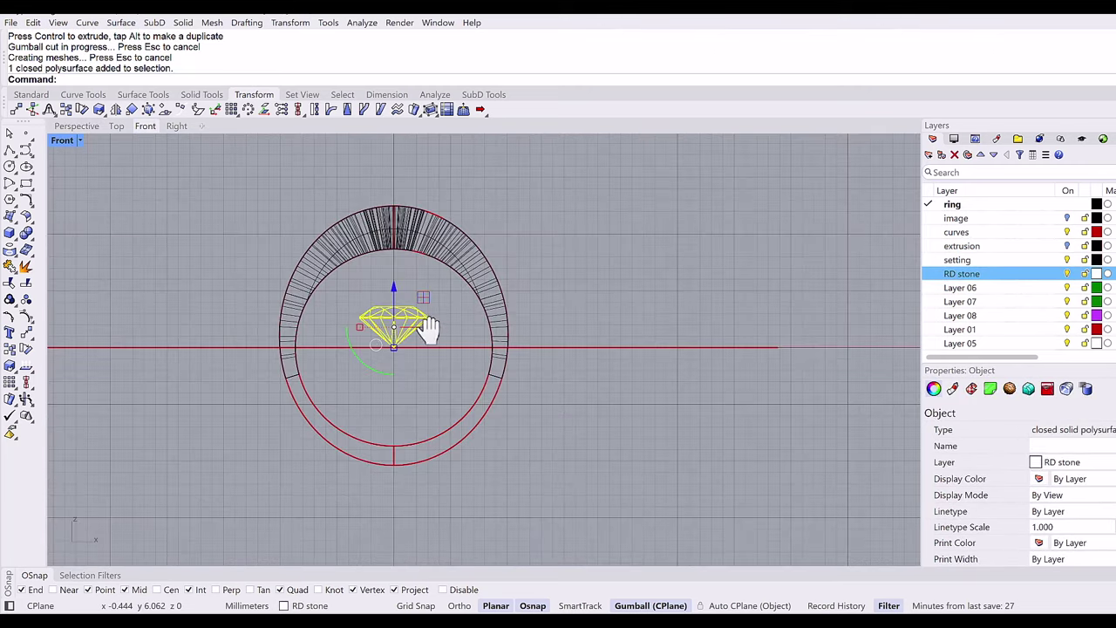
Gumball-cut both shank halves by dragging the outer closed ring curve through them.
mouse_move(418, 325)
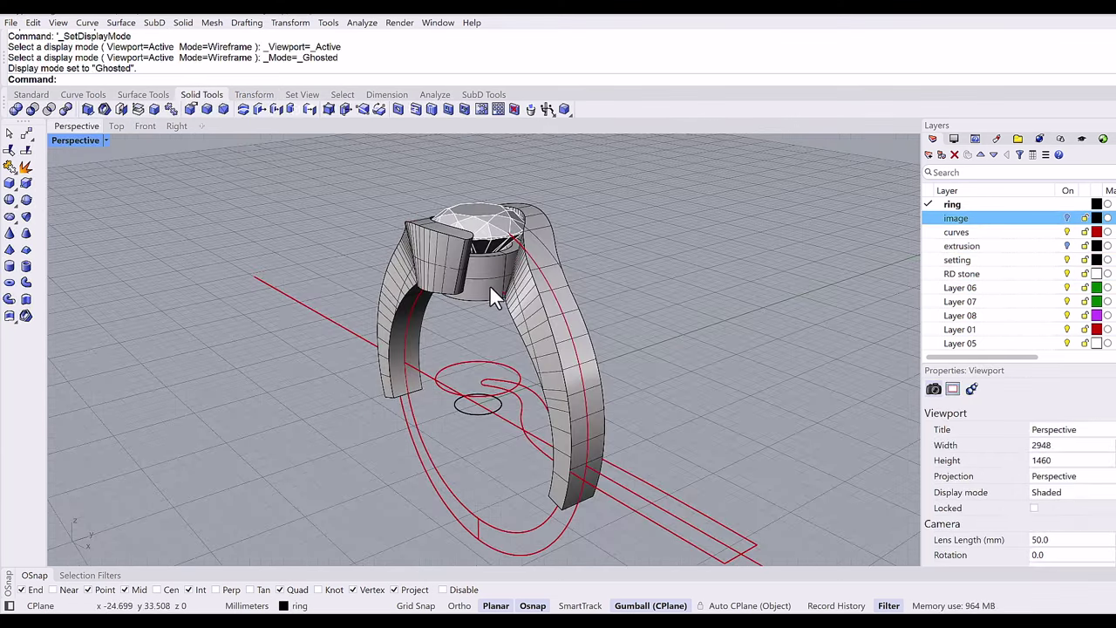
scroll(485, 275, up, 2)
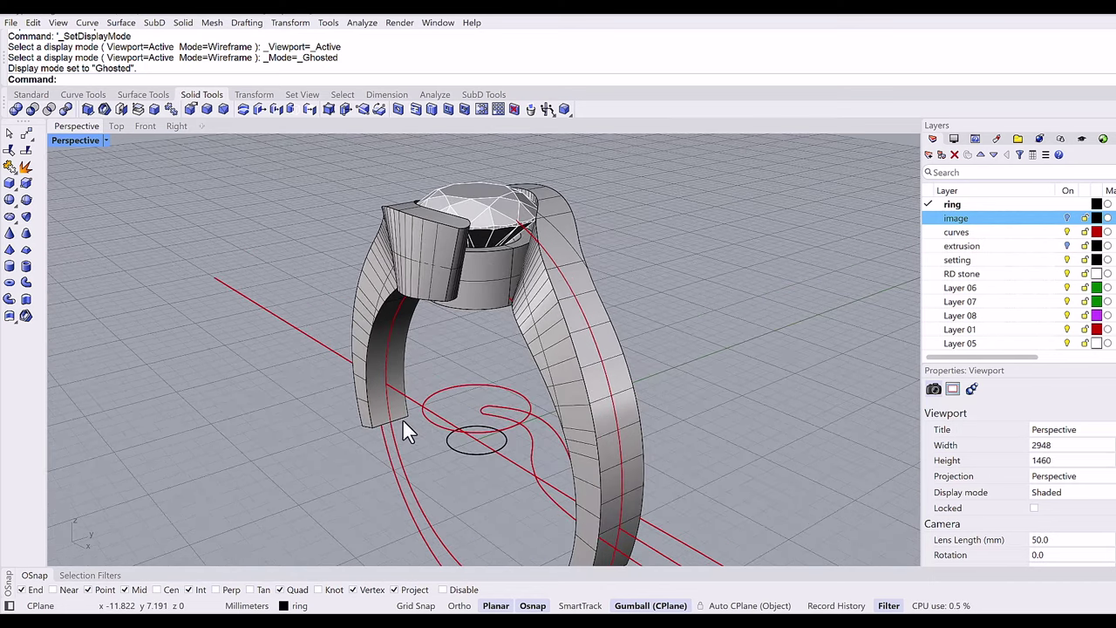
click(443, 311)
right_drag(443, 311, 440, 449)
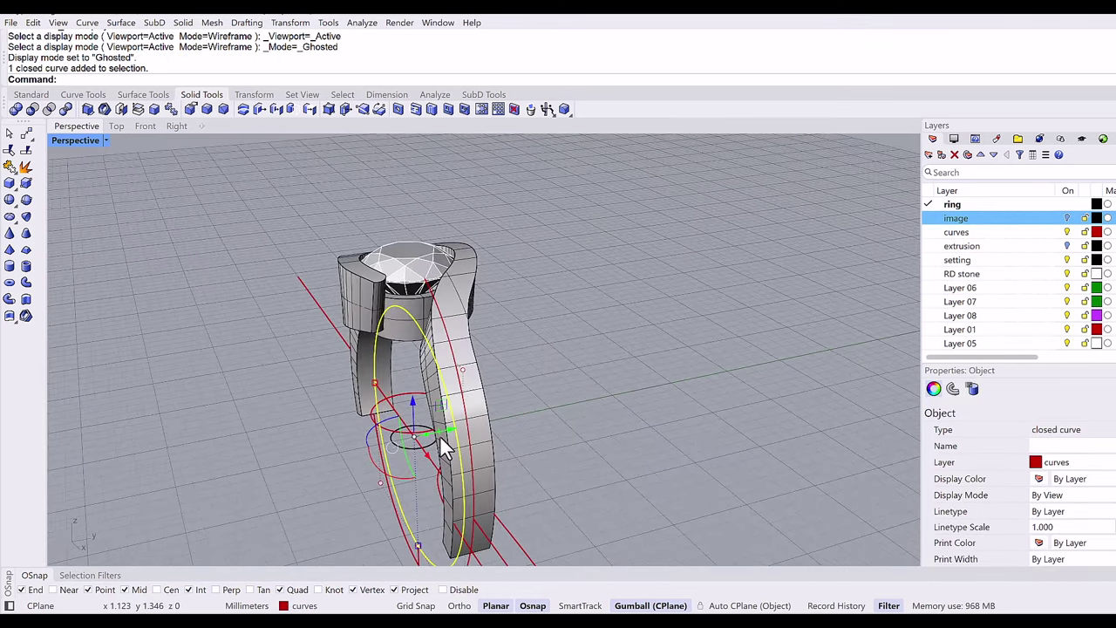
drag(437, 430, 567, 393)
key(Escape)
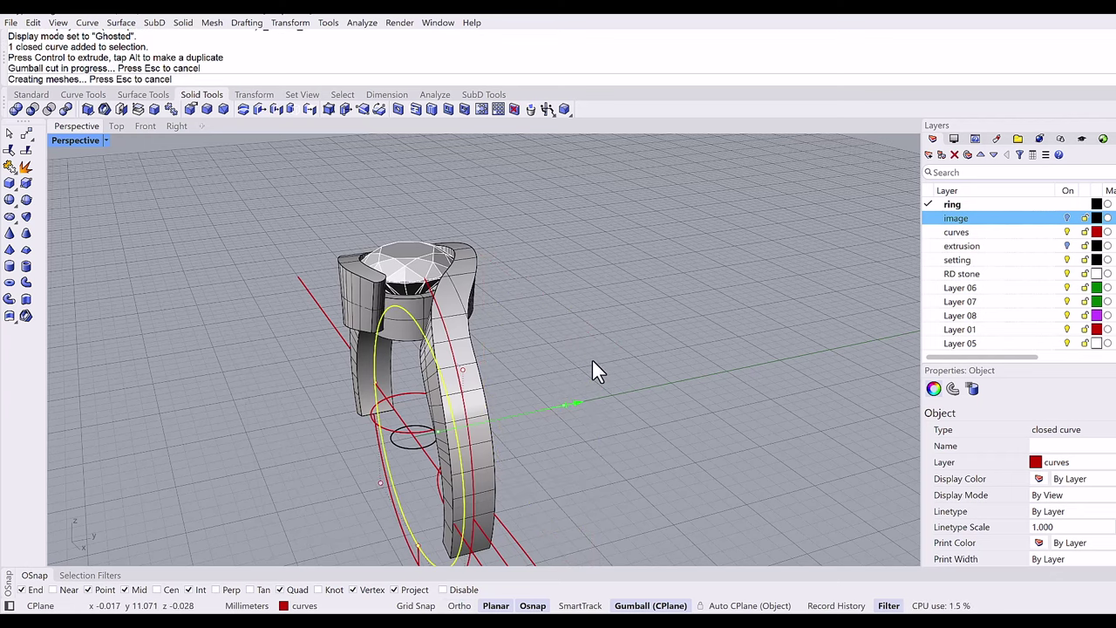
key(Escape)
right_drag(511, 339, 522, 359)
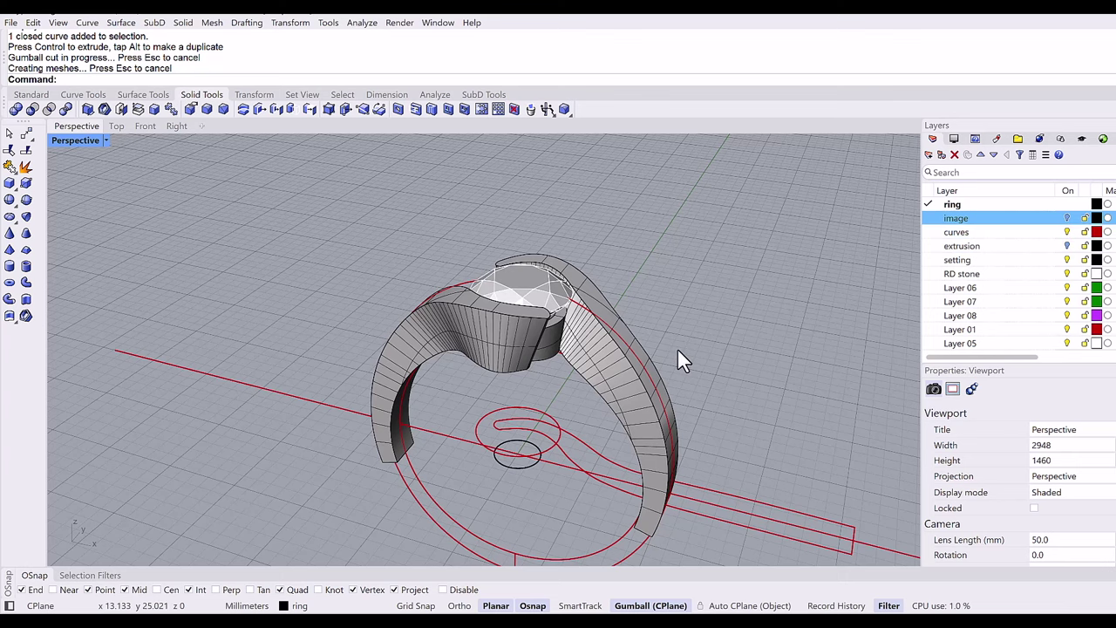
Duplicate the border of one shank end face as a curve.
right_drag(677, 353, 517, 274)
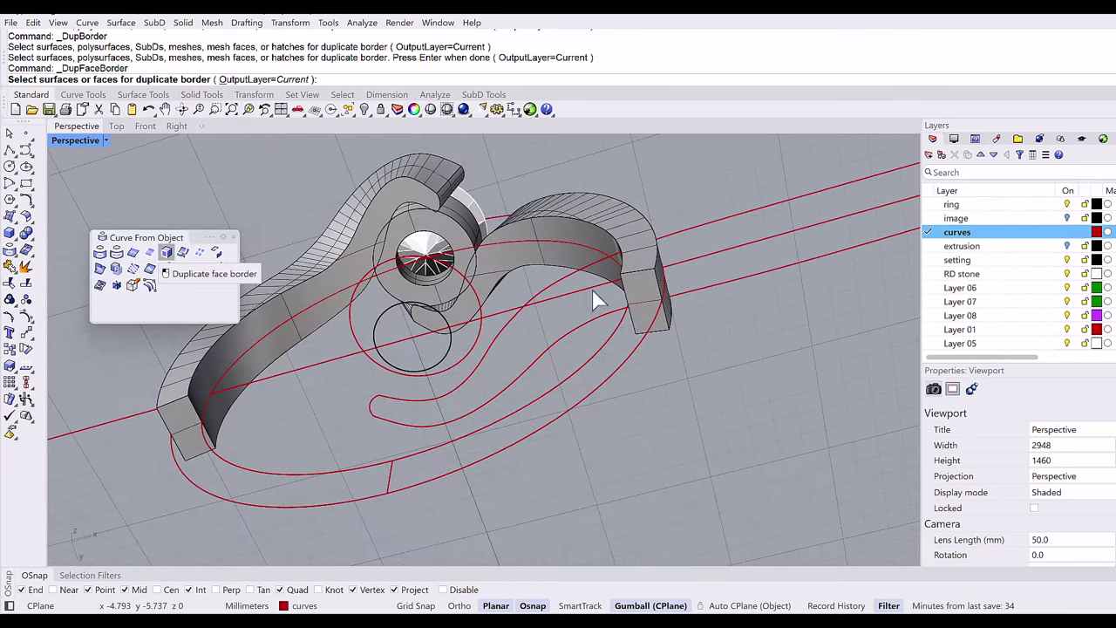
click(643, 286)
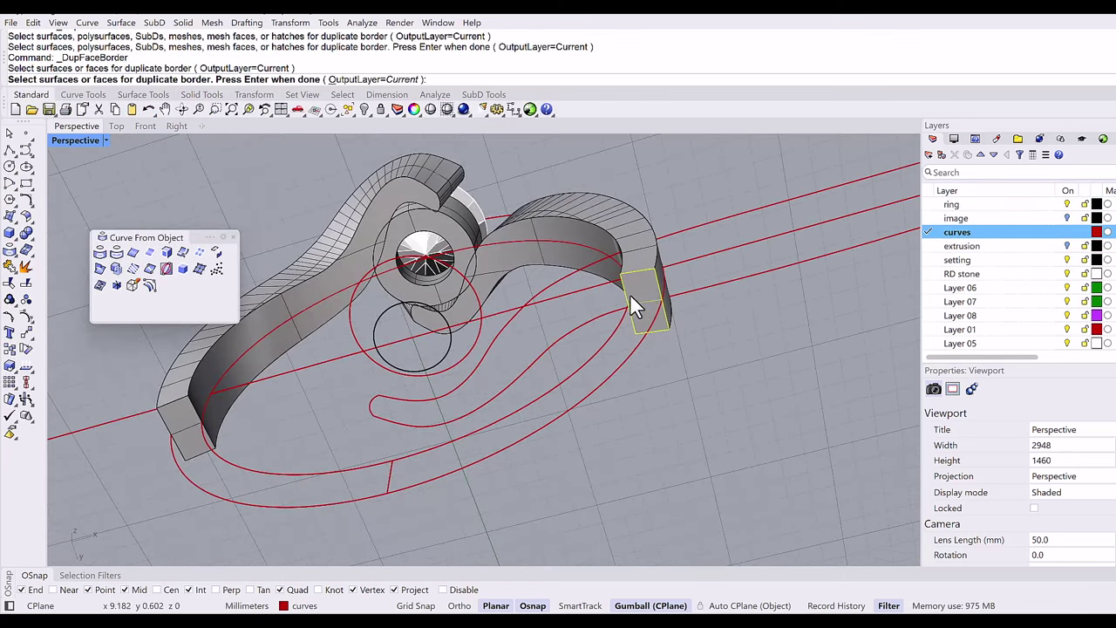
key(Return)
key(Escape)
Extract and delete the end faces of the left and right shank halves.
right_drag(278, 450, 259, 226)
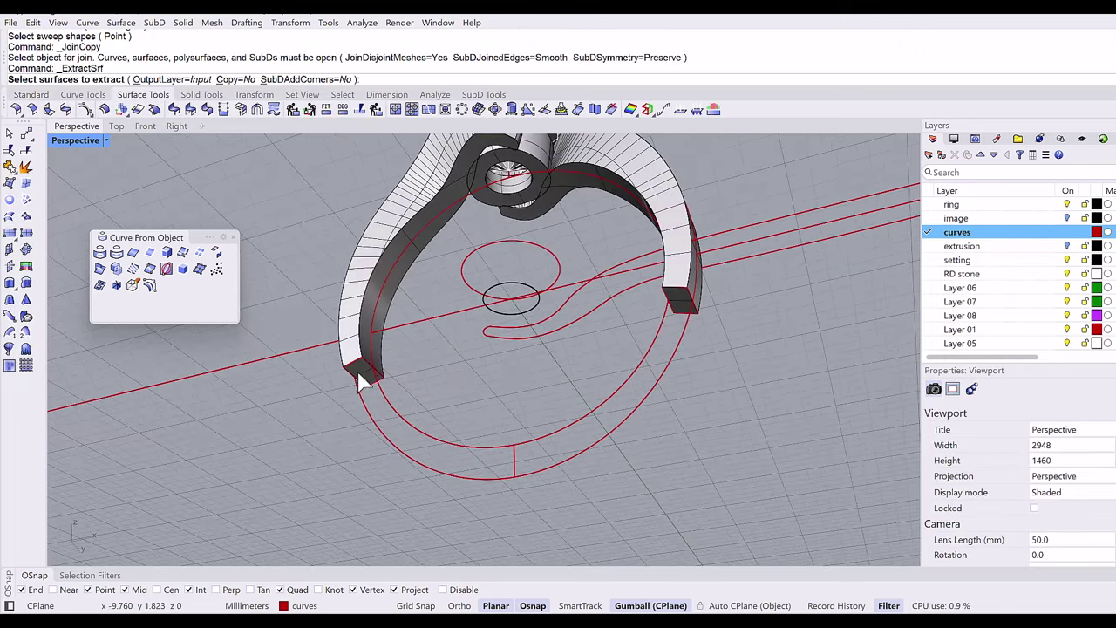
scroll(355, 370, up, 3)
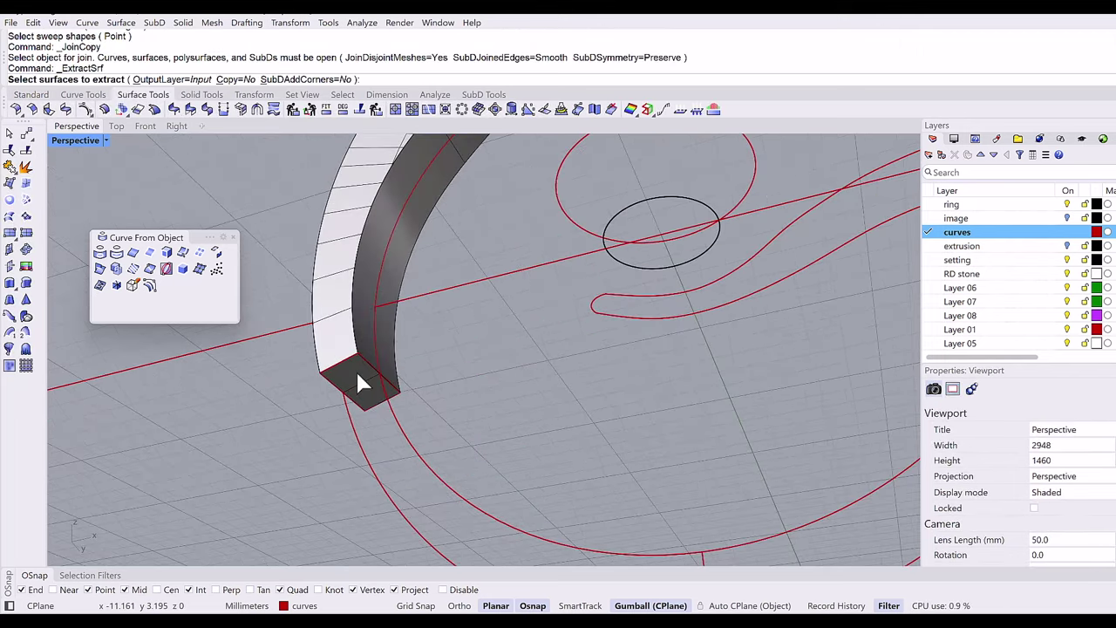
click(355, 370)
key(Return)
key(Delete)
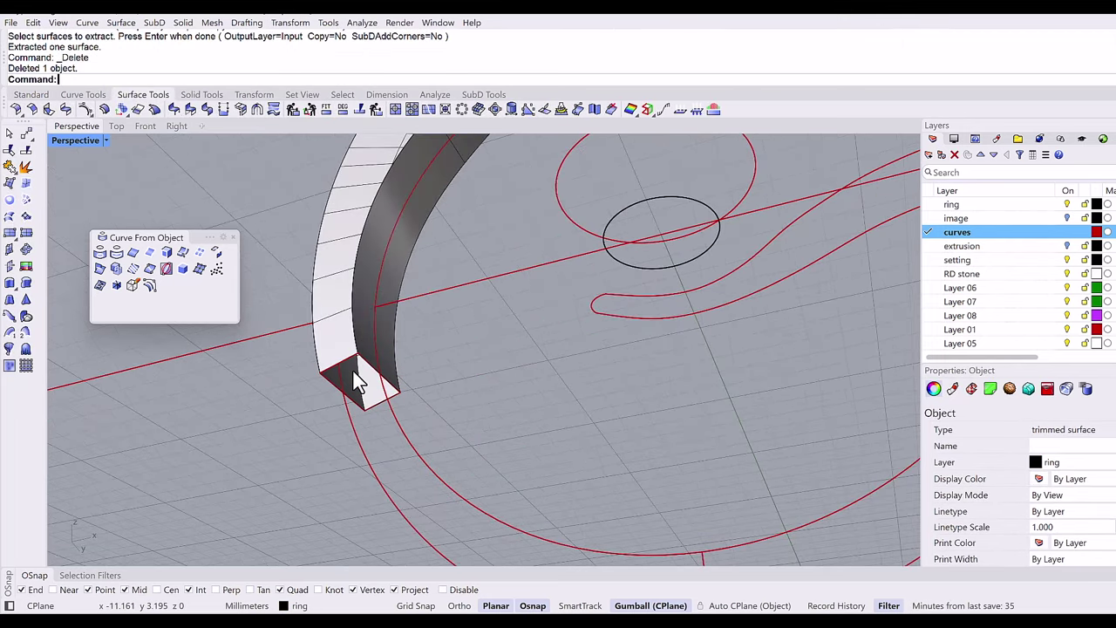
scroll(356, 369, down, 3)
right_click(748, 301)
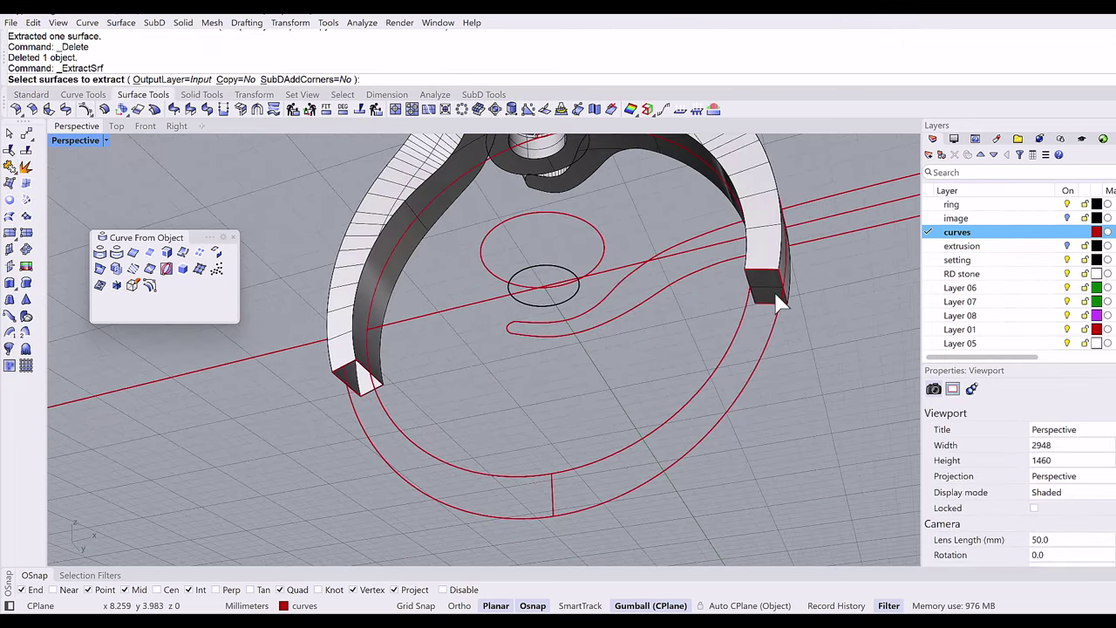
click(773, 290)
key(Return)
key(Delete)
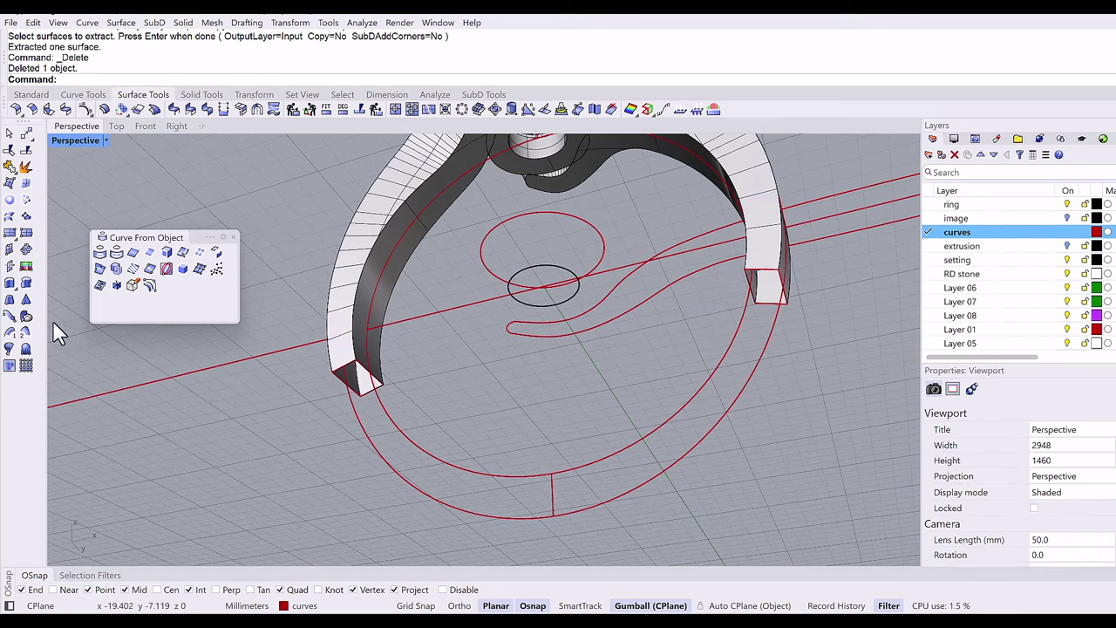
Start Sweep2 with the inner and outer ring curves as rails and both shank-end curves as profiles.
click(26, 332)
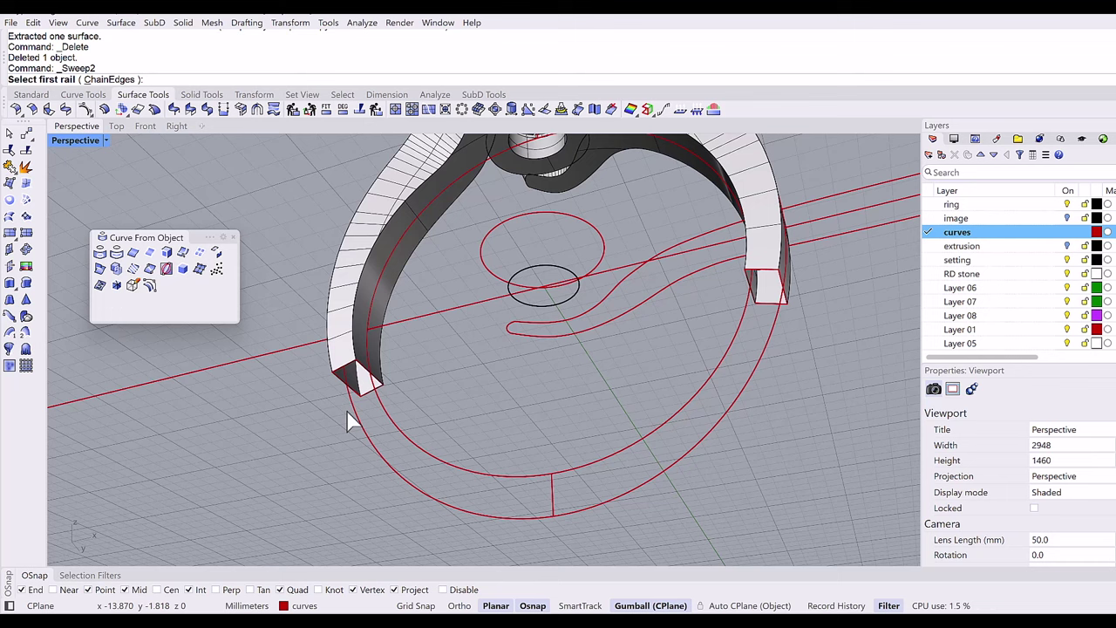
click(399, 429)
click(374, 450)
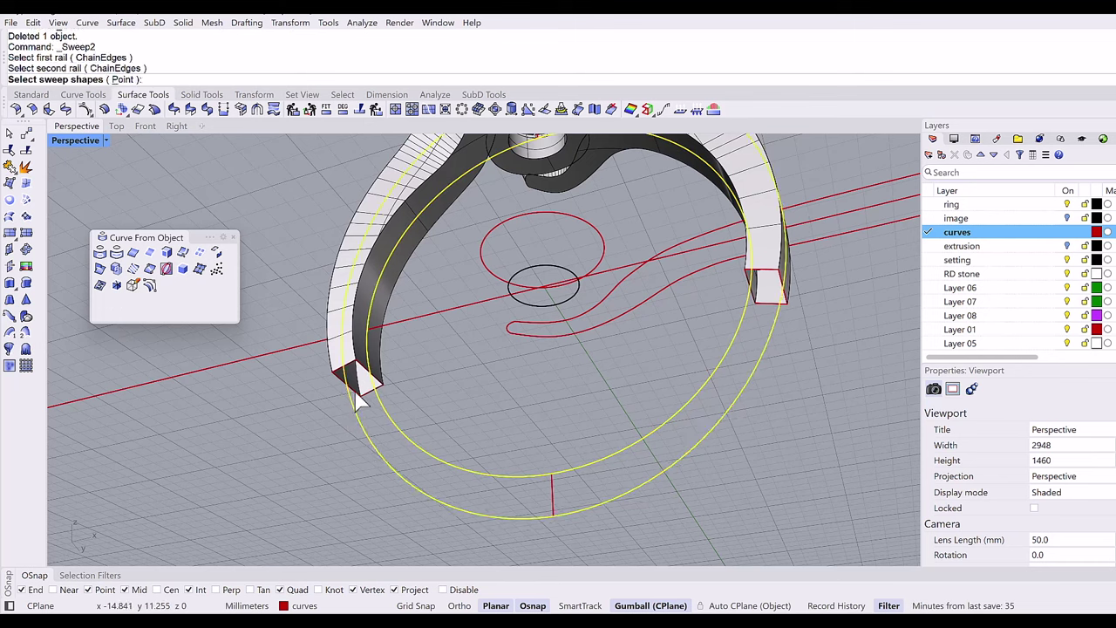
click(367, 375)
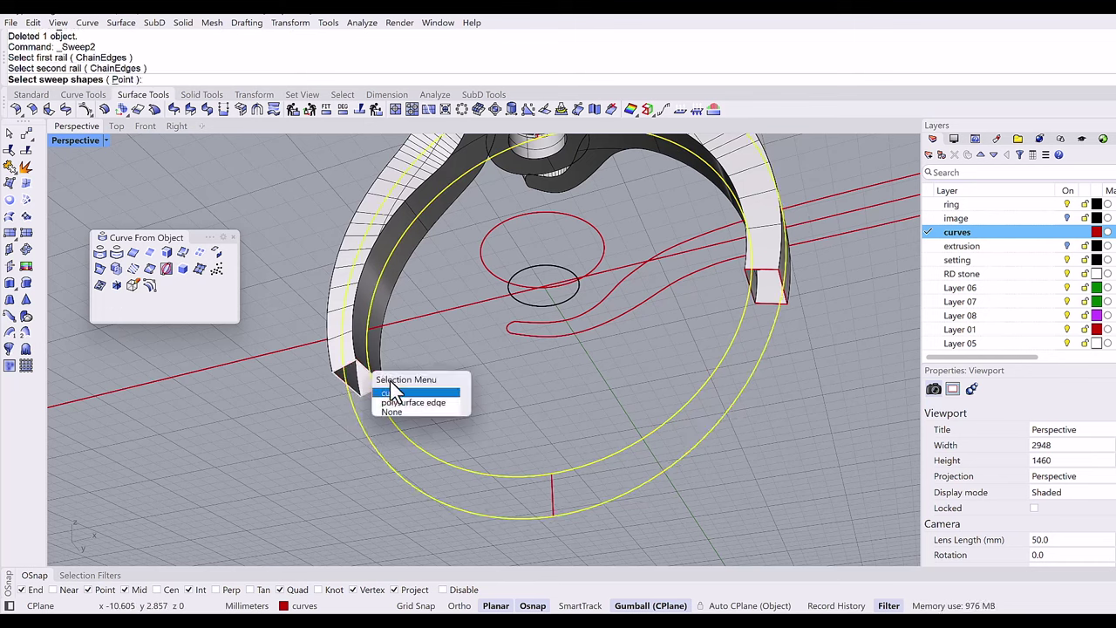
click(781, 277)
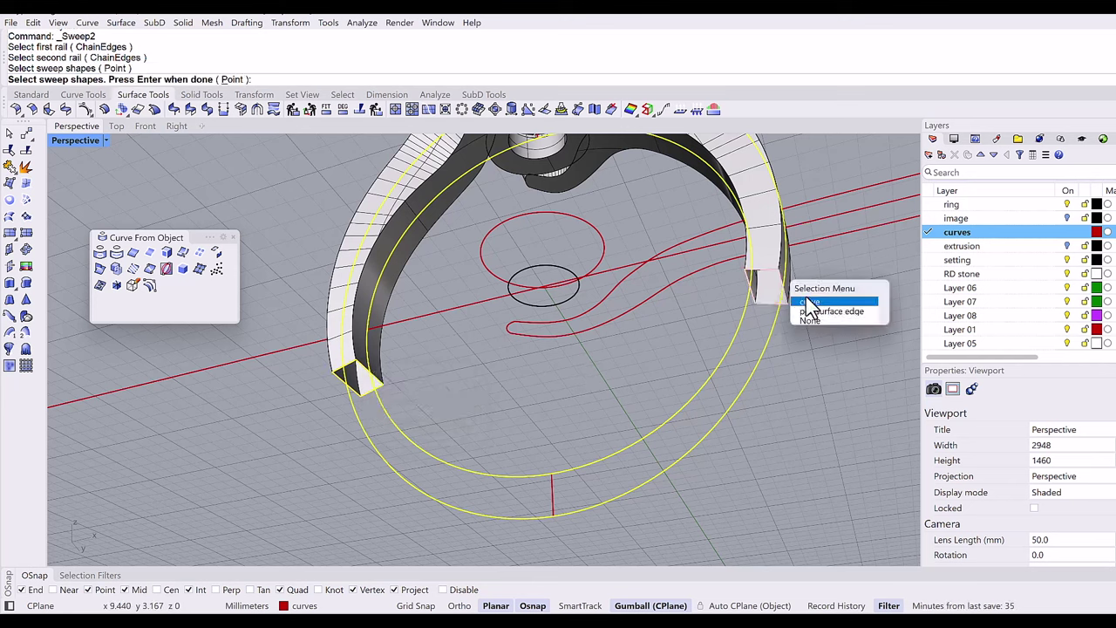
click(809, 300)
key(Return)
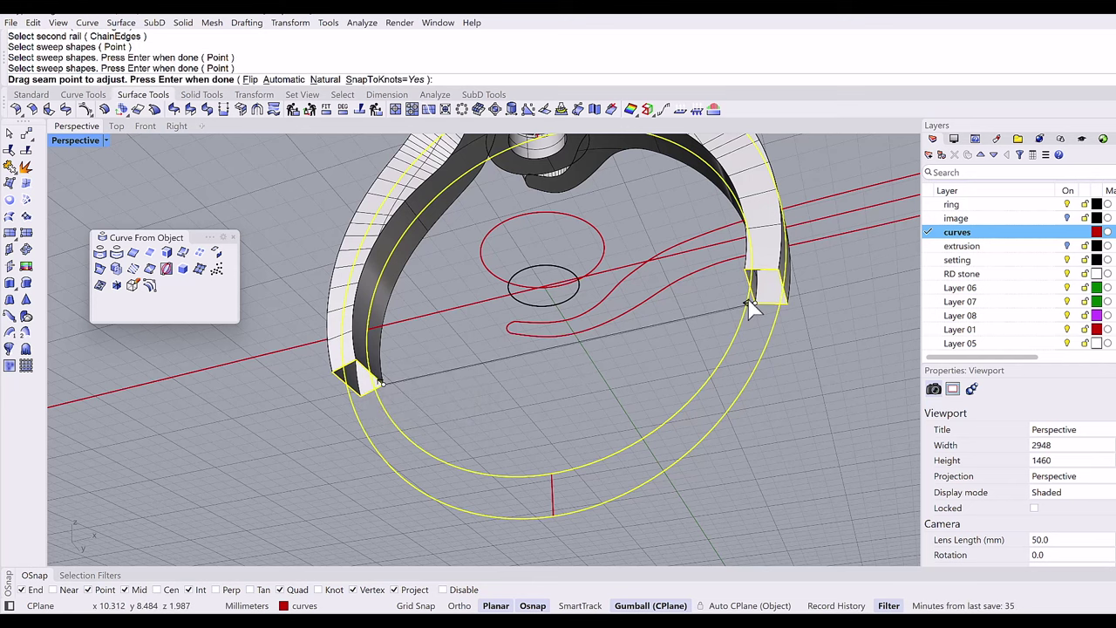
Align the sweep's seam points to the left and right corners and accept them.
right_drag(748, 316, 484, 400)
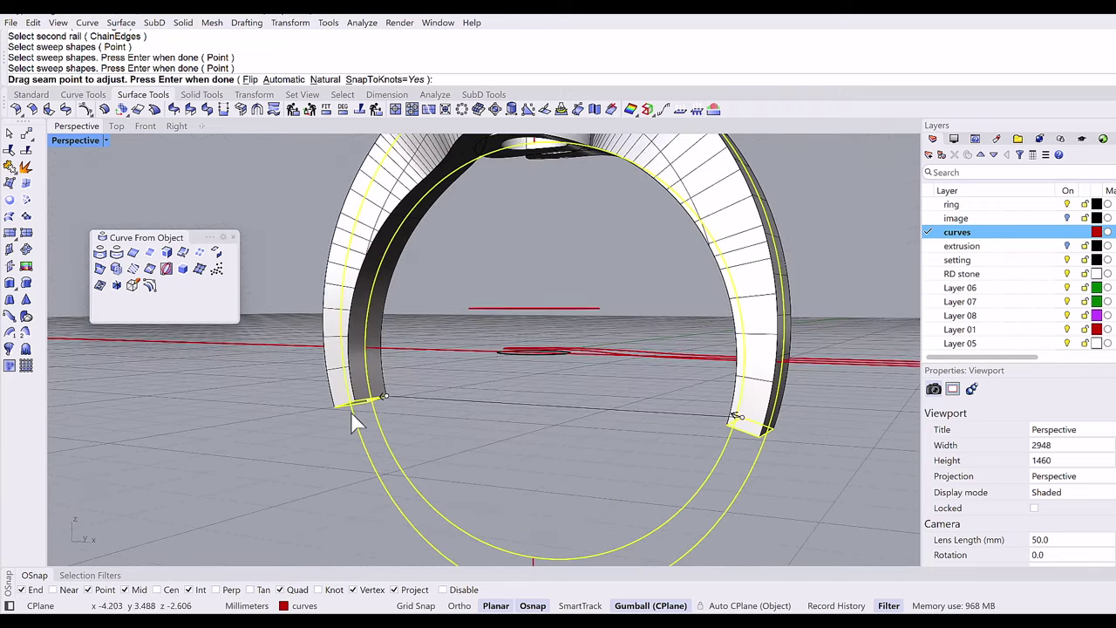
scroll(366, 410, up, 5)
scroll(388, 405, up, 1)
drag(415, 393, 387, 398)
scroll(436, 399, down, 3)
right_drag(436, 398, 626, 380)
scroll(626, 374, up, 3)
scroll(626, 370, up, 2)
drag(623, 369, 652, 379)
key(Return)
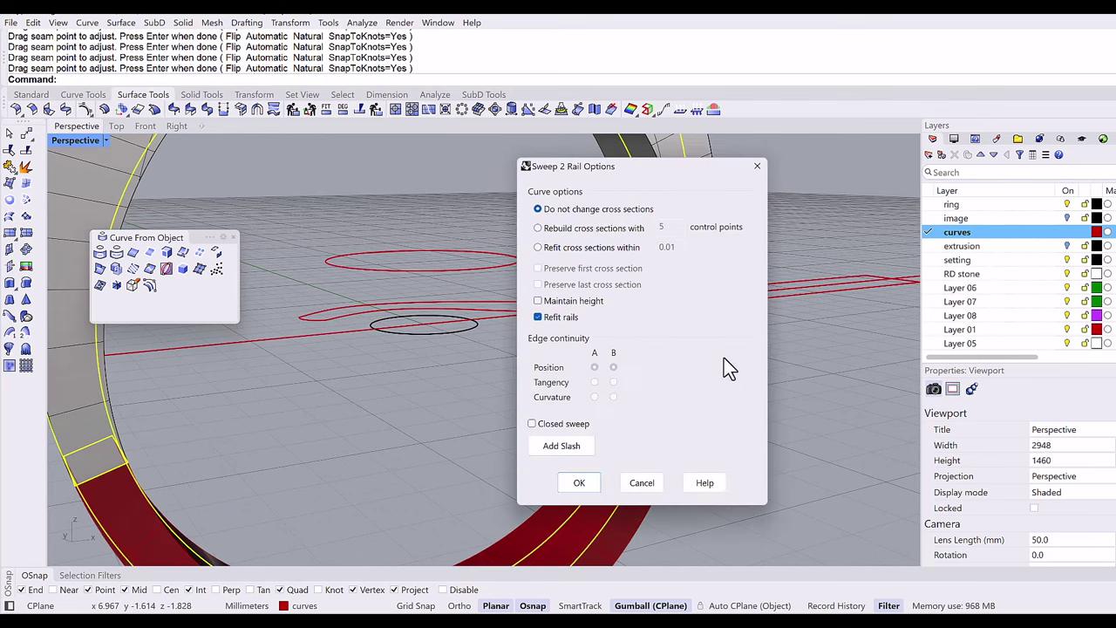
Make the ring layer current and confirm 'Do not change cross sections' to create the sweep surface.
click(937, 206)
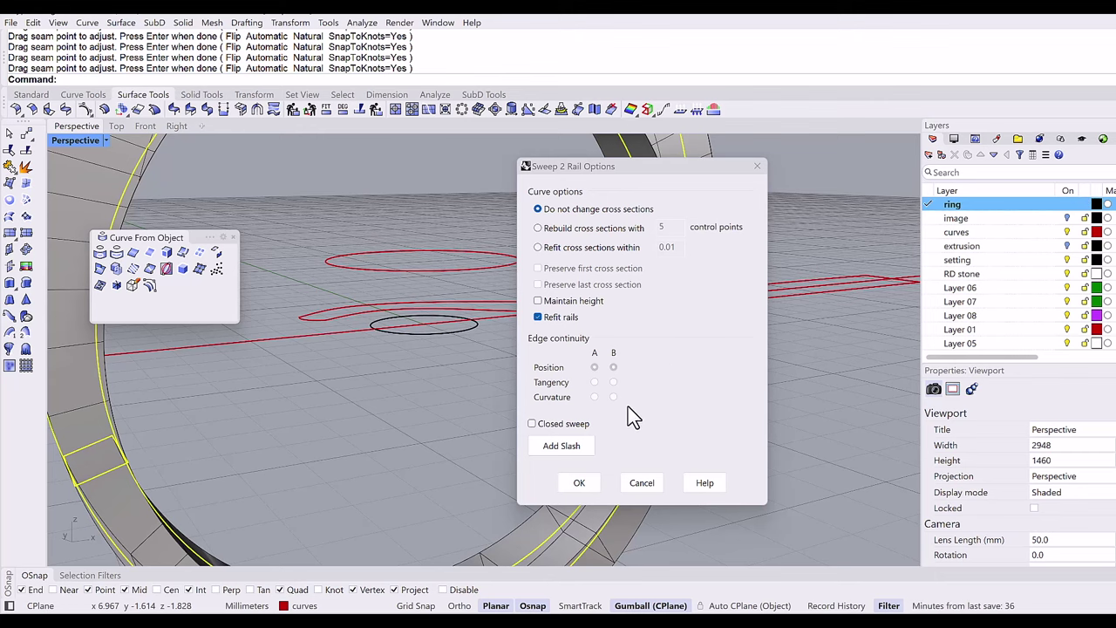
click(579, 483)
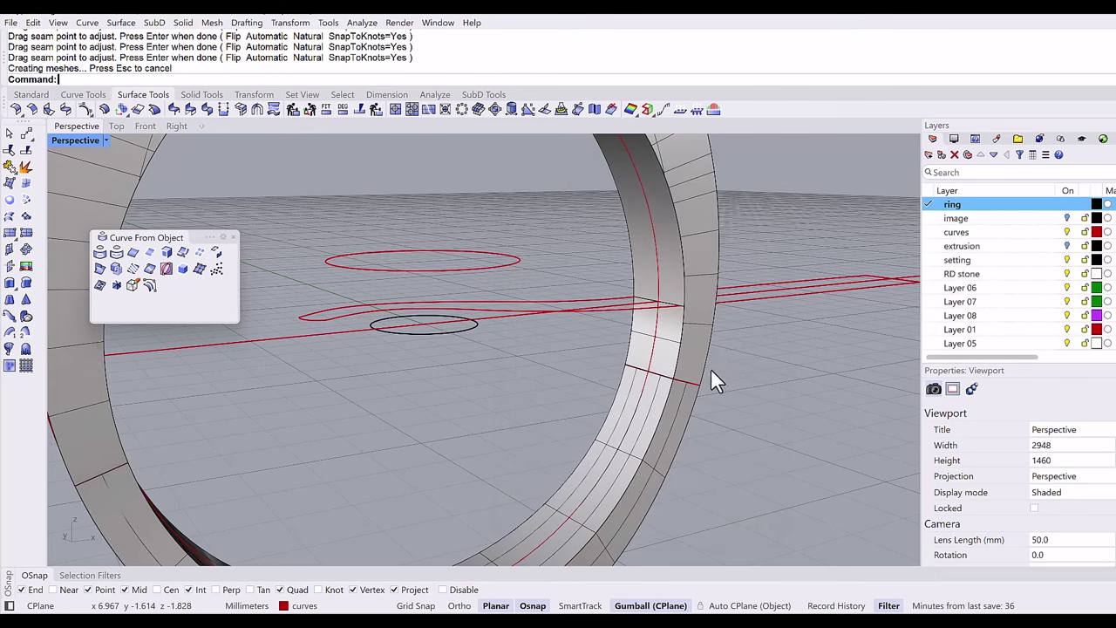
scroll(720, 358, down, 5)
right_drag(719, 358, 1064, 236)
Redo the sweep, turn off the curves layer, and hide the two leftover circles.
key(ctrl+y)
key(ctrl+y)
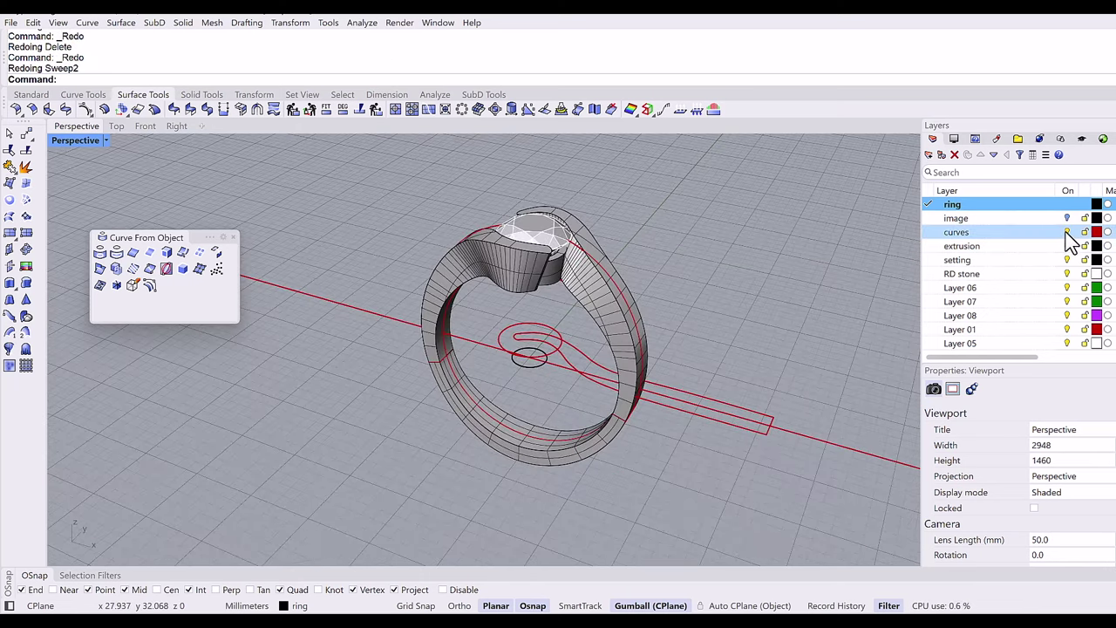
click(1066, 232)
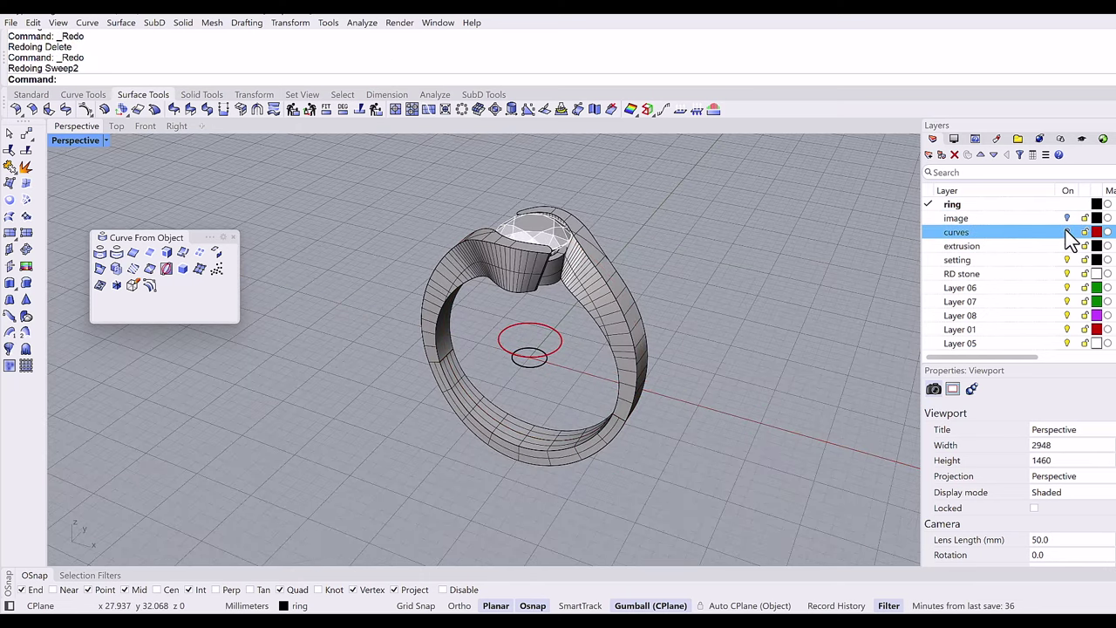
click(526, 335)
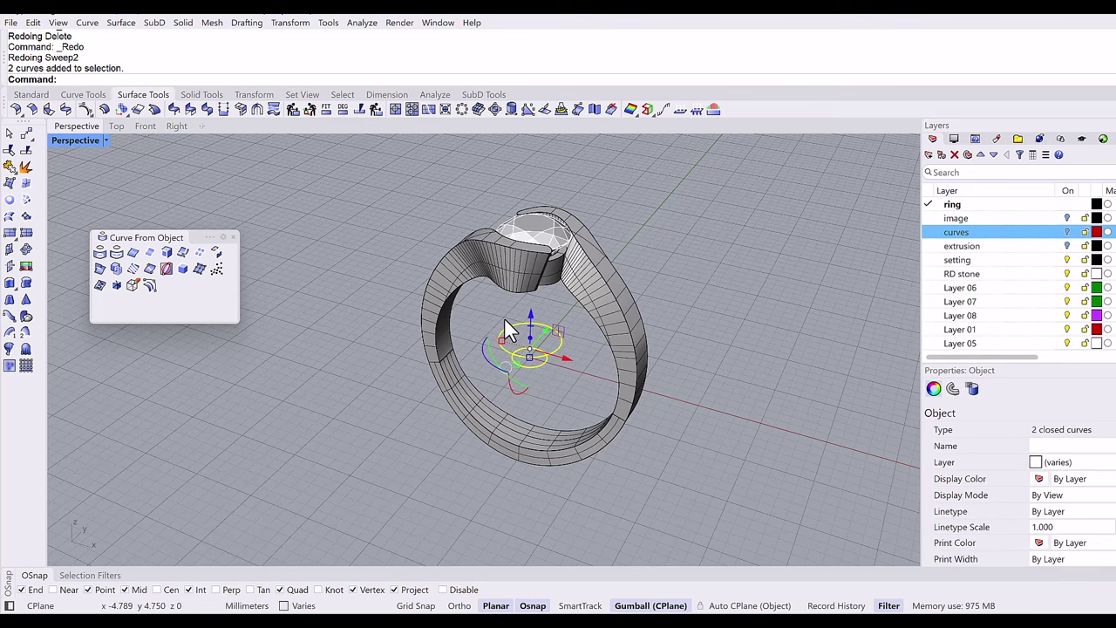
text(h)
key(Return)
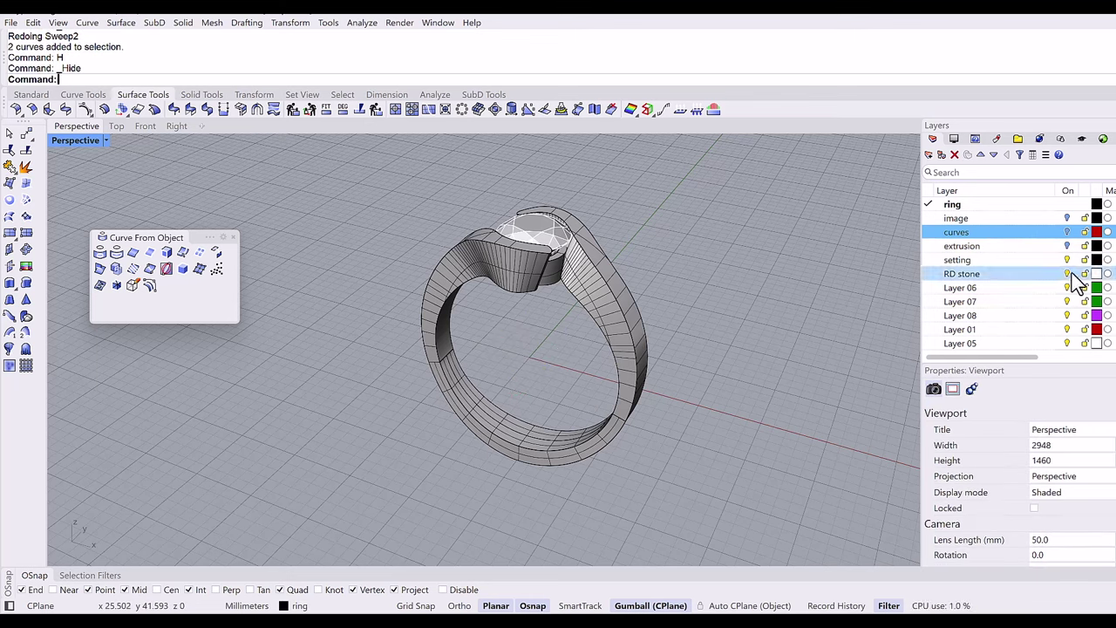
Turn off the RD stone and setting layers and move the head solid onto the setting layer.
click(1068, 276)
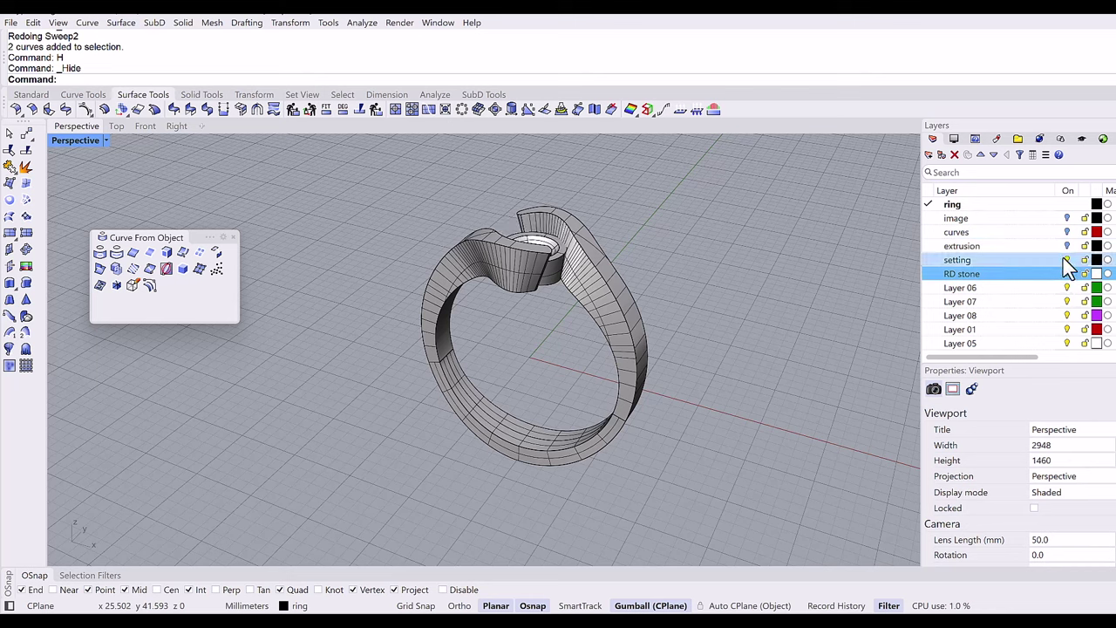
click(1065, 260)
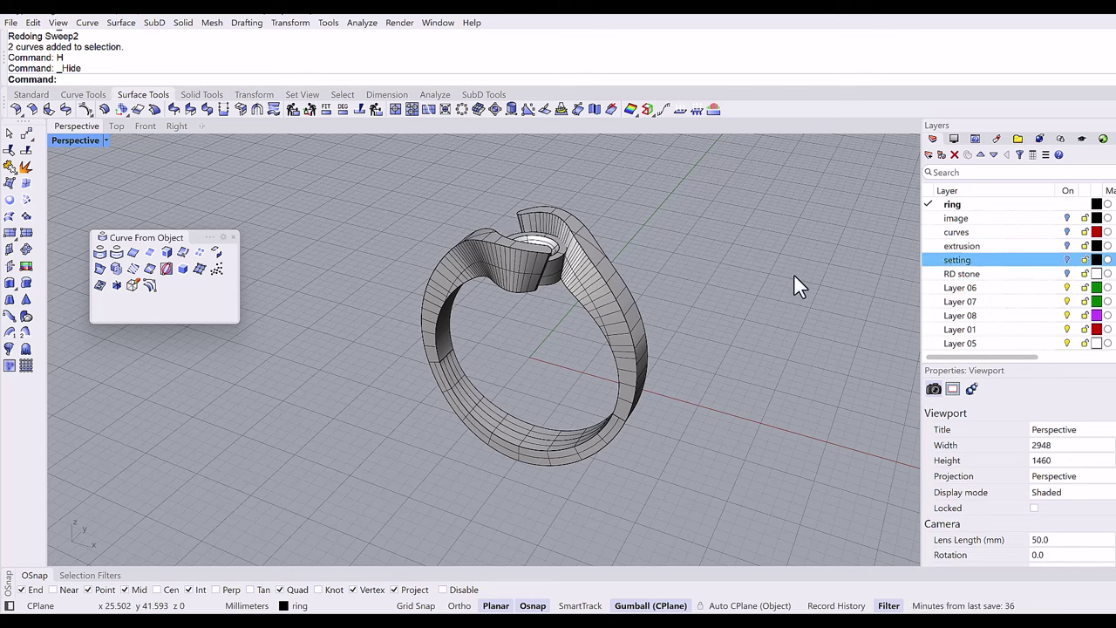
click(550, 256)
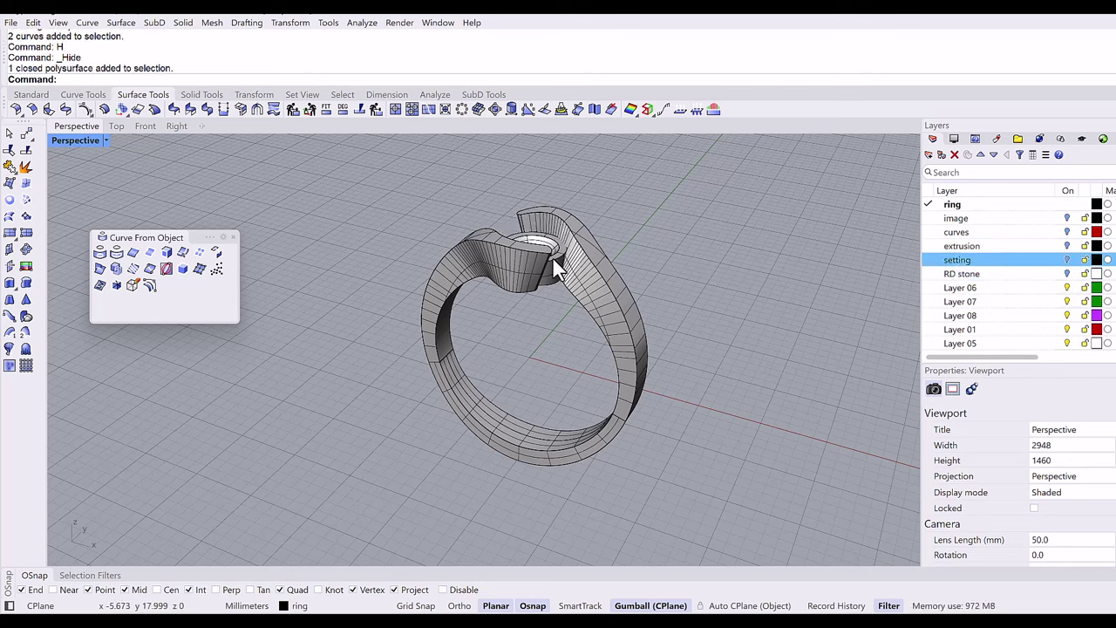
right_click(973, 260)
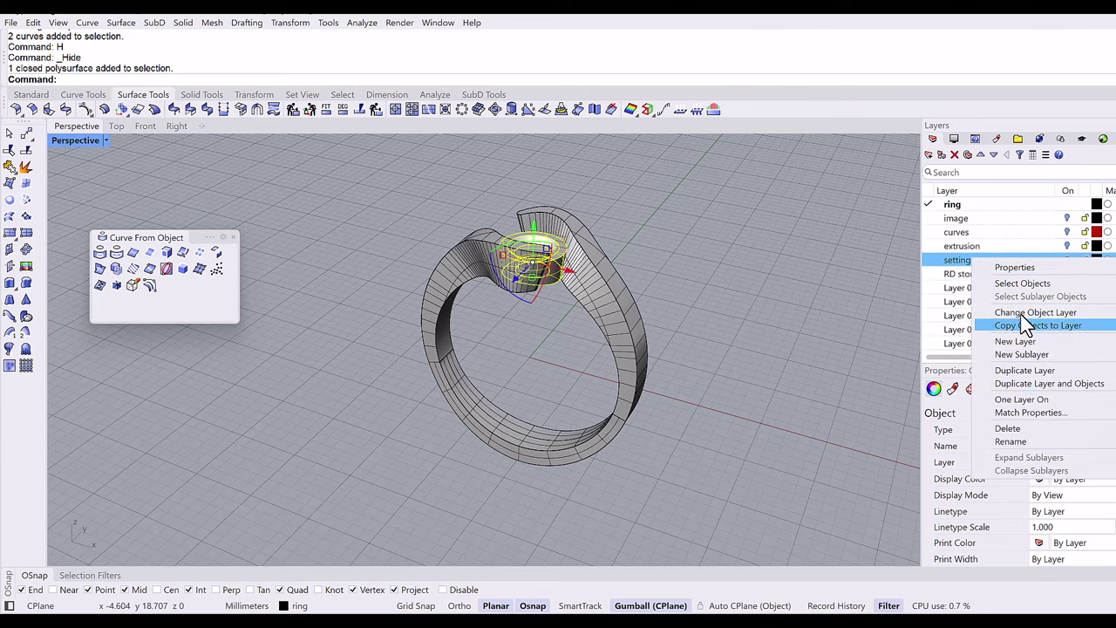
click(1020, 312)
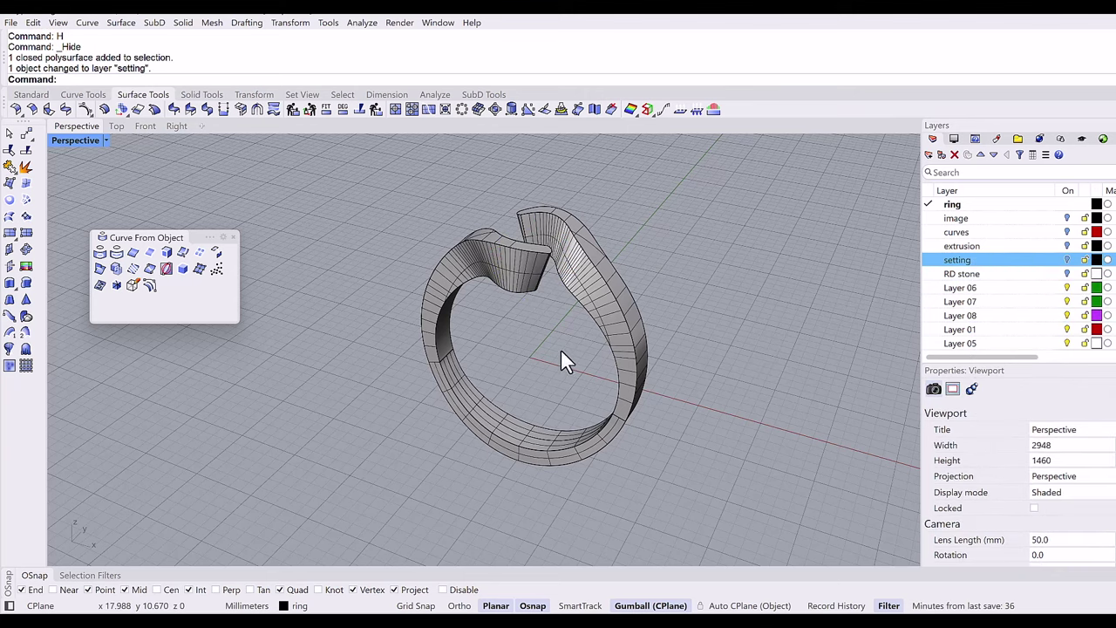
right_drag(465, 341, 392, 314)
FilletEdge all shank edges with a 0.2 radius, then select the right shank piece.
click(201, 94)
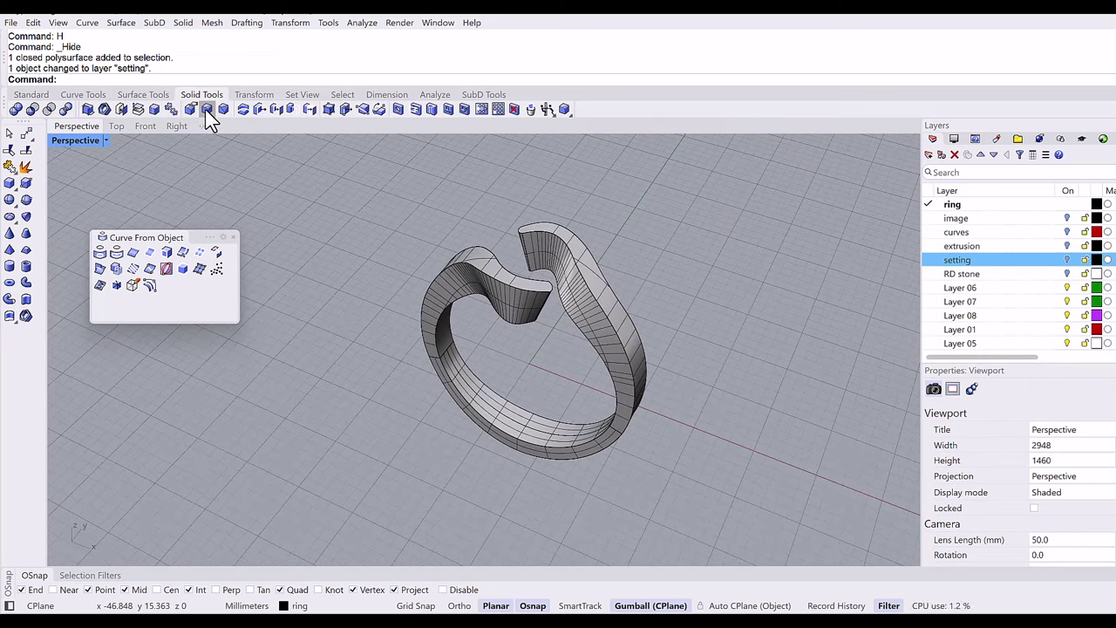
click(207, 109)
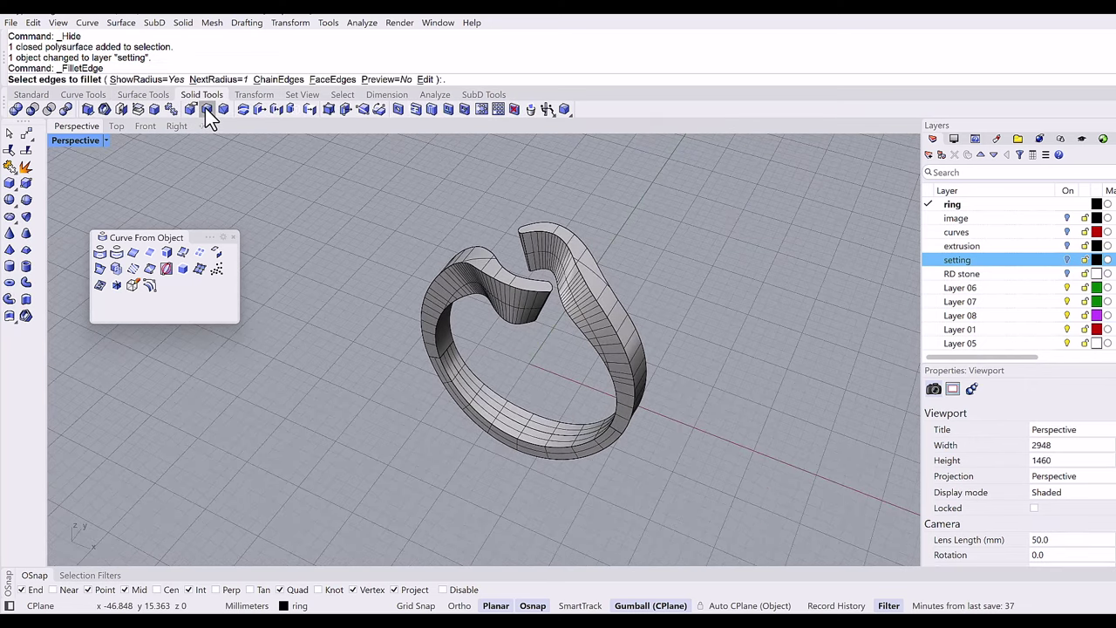
text(.2)
key(Return)
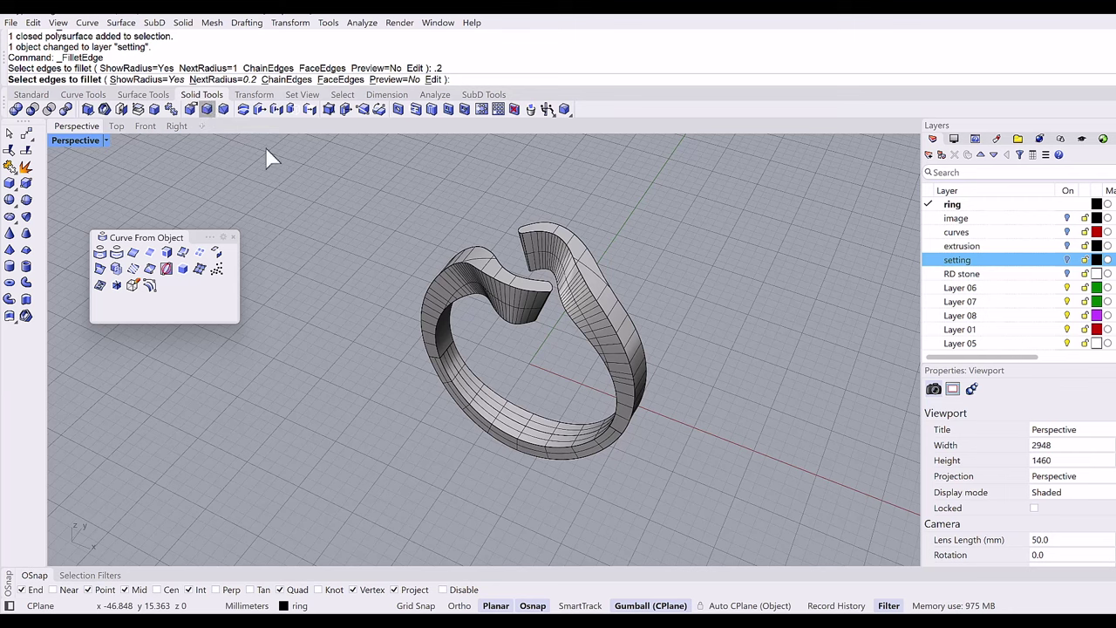
drag(318, 163, 730, 516)
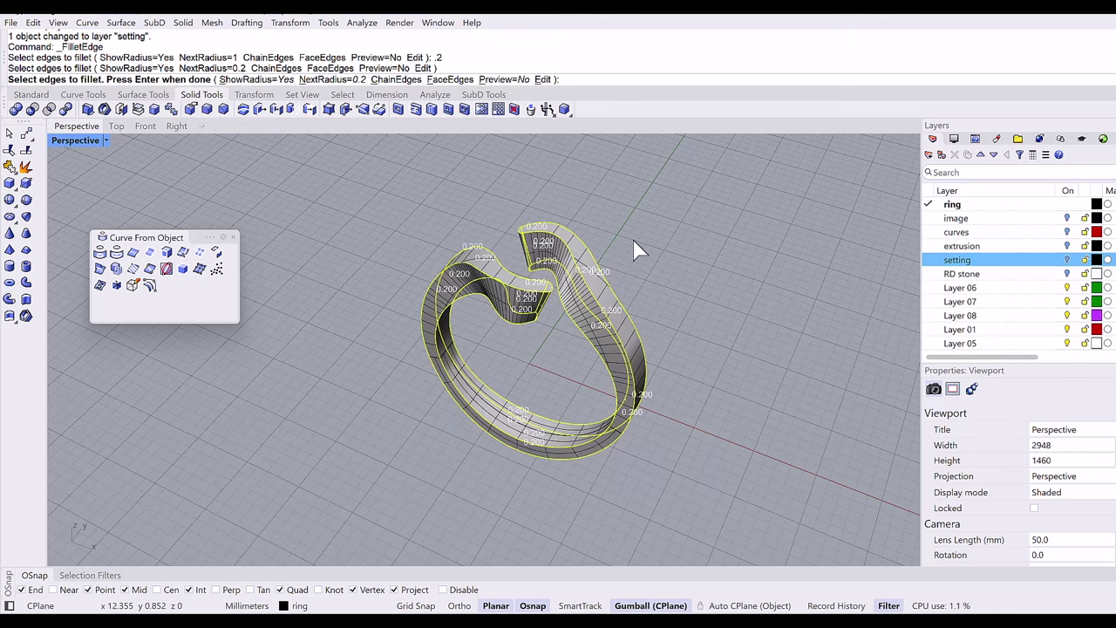
key(Return)
key(Return)
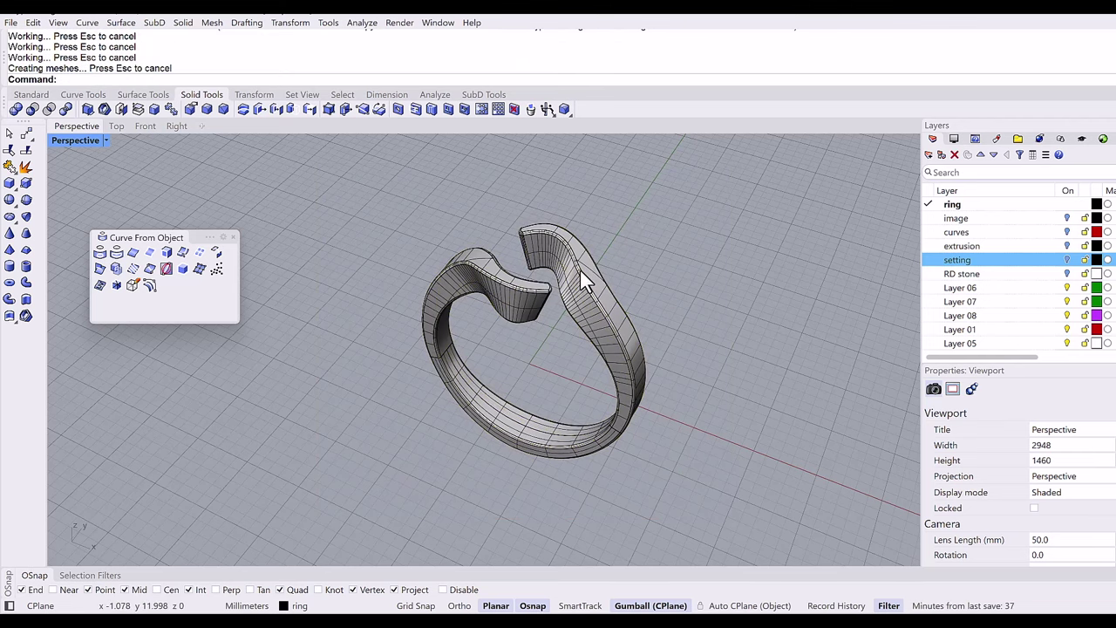
scroll(579, 270, up, 3)
click(583, 293)
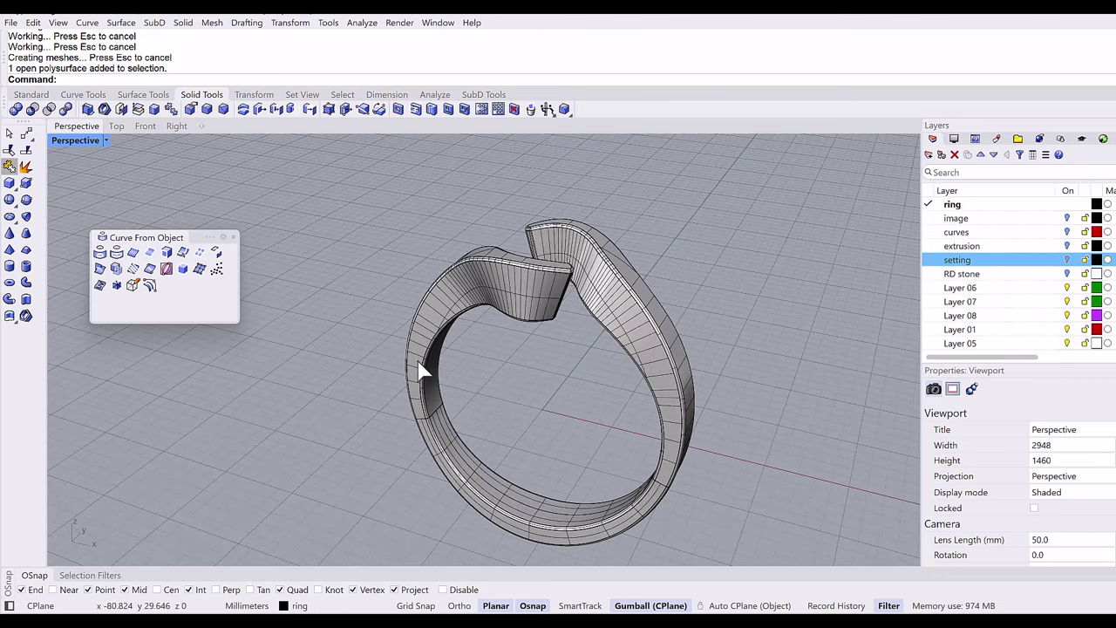
Join the left, bottom and right shank pieces into one closed solid.
key(ctrl+j)
click(436, 386)
click(663, 471)
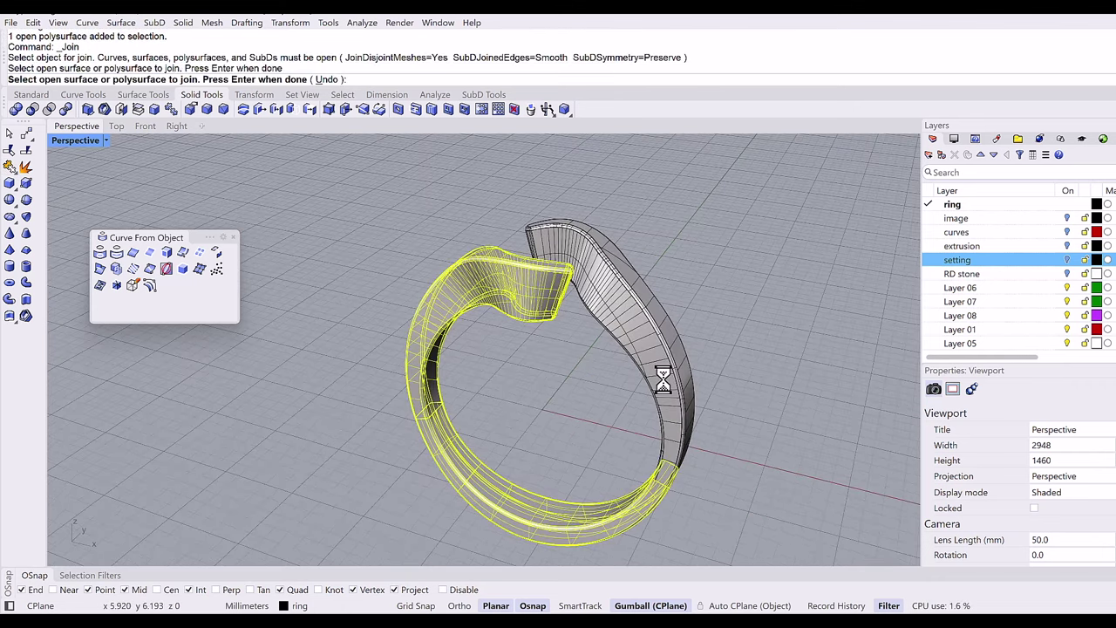
click(662, 379)
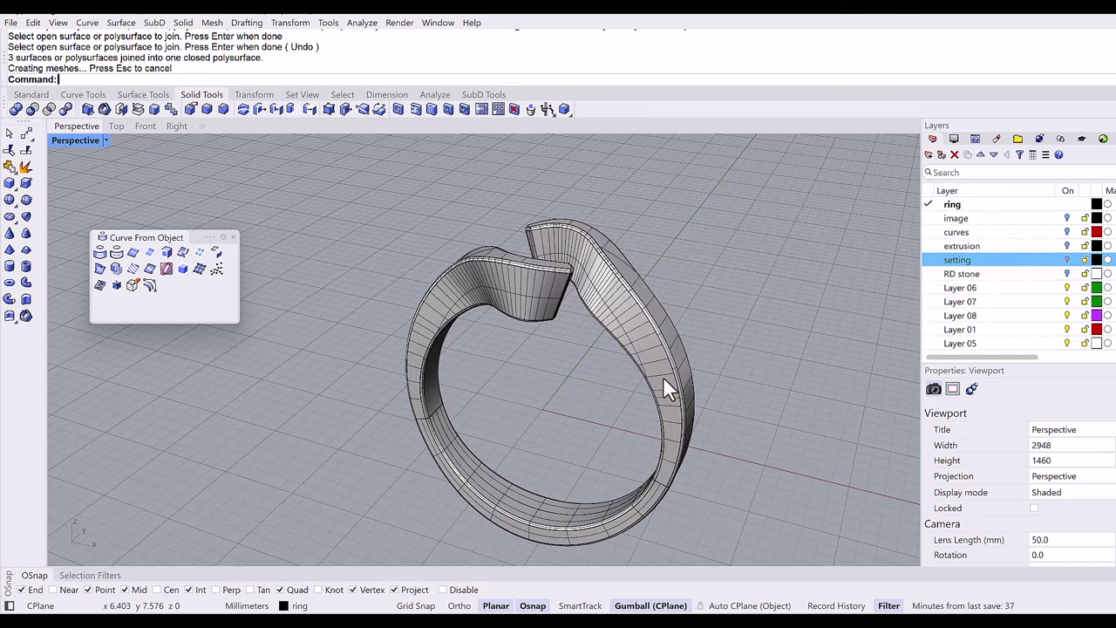
click(667, 381)
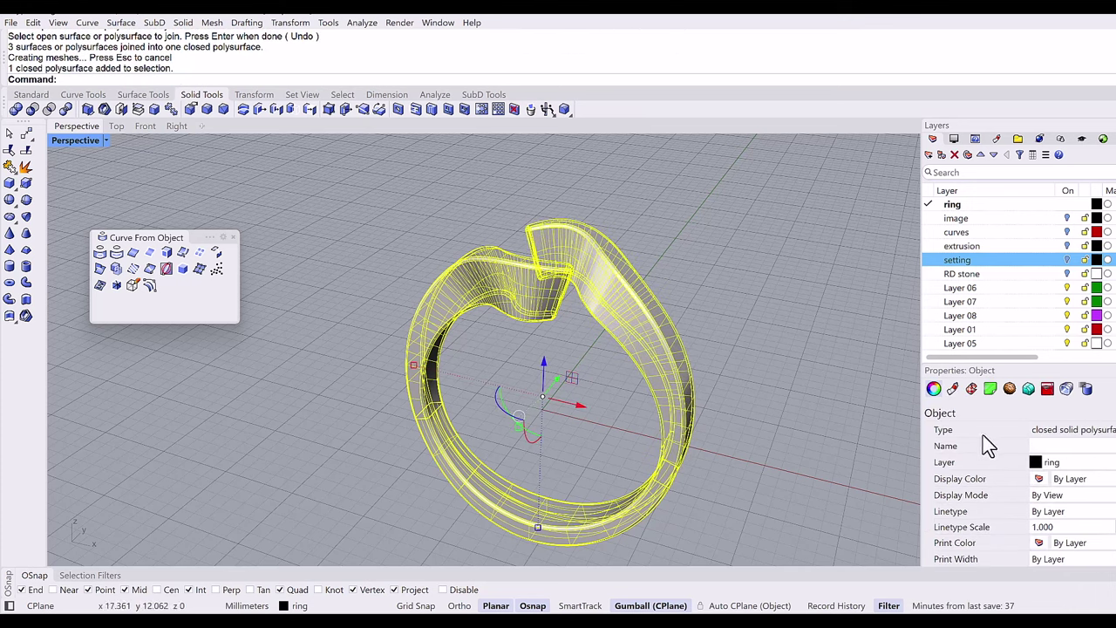
Turn the setting and RD stone layers back on.
click(1067, 261)
click(1068, 274)
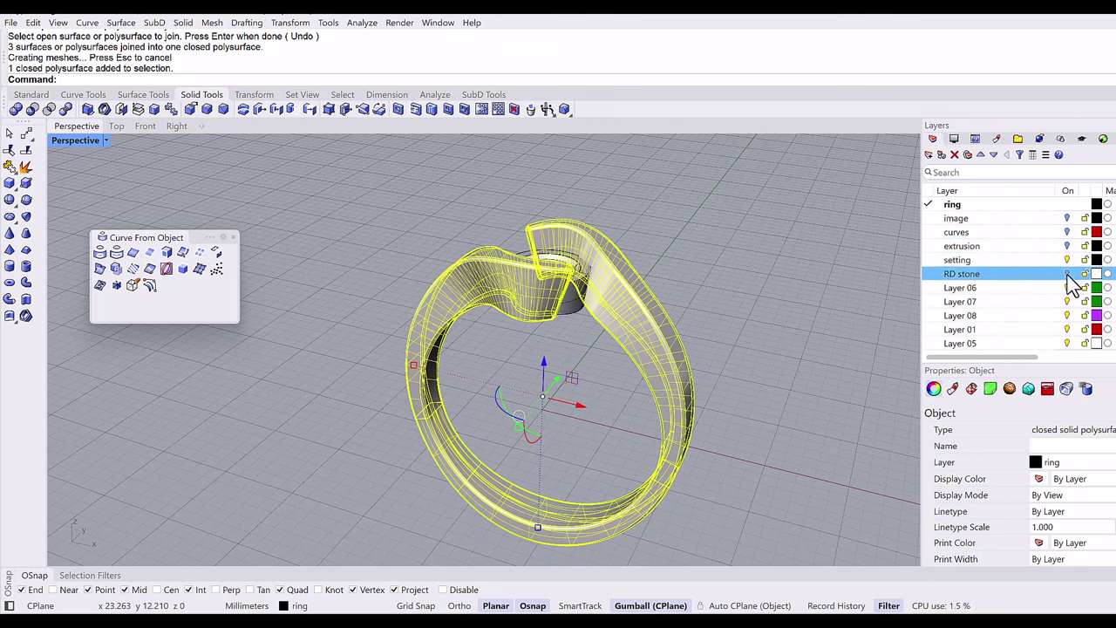
click(674, 283)
right_drag(673, 282, 689, 342)
BooleanUnion the stone setting with the shank band.
click(19, 111)
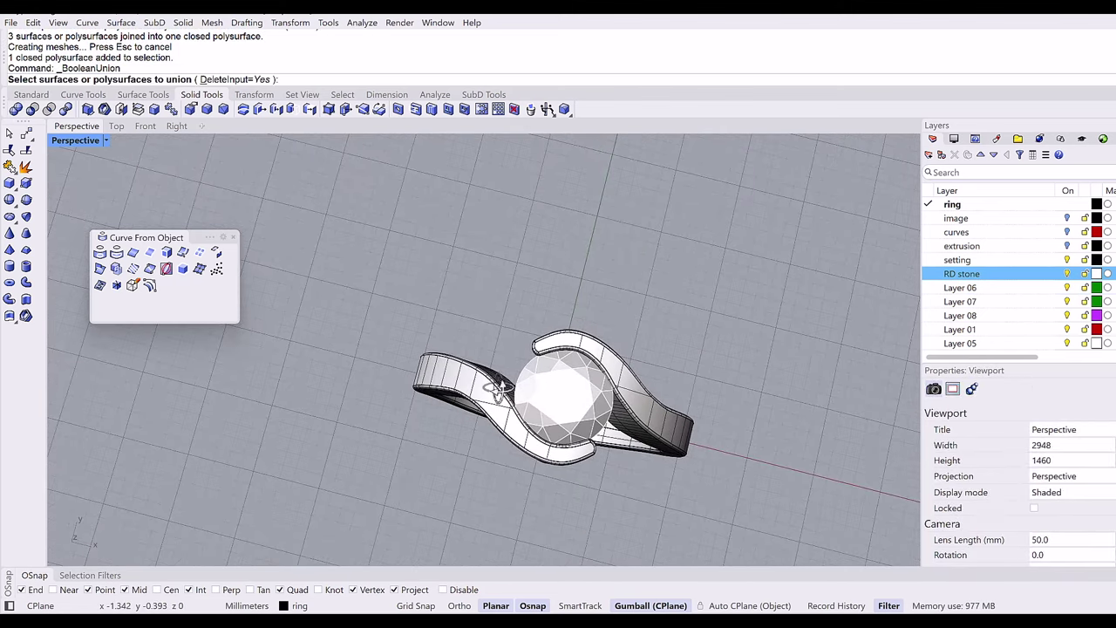
right_drag(539, 419, 549, 353)
click(517, 369)
click(558, 375)
key(Return)
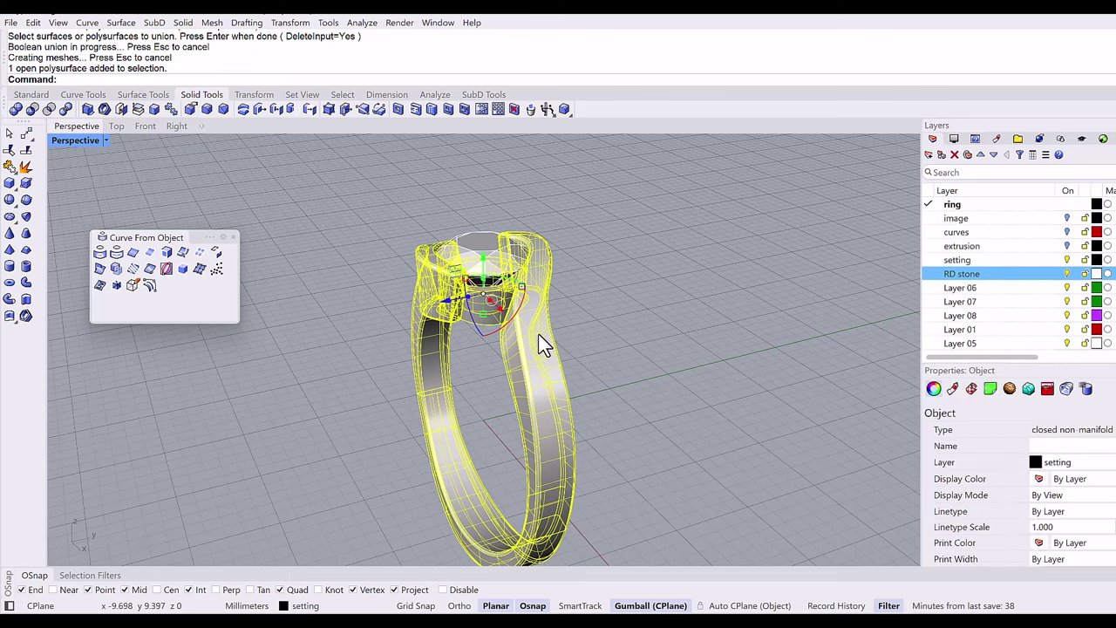
scroll(545, 349, down, 3)
right_drag(545, 349, 671, 361)
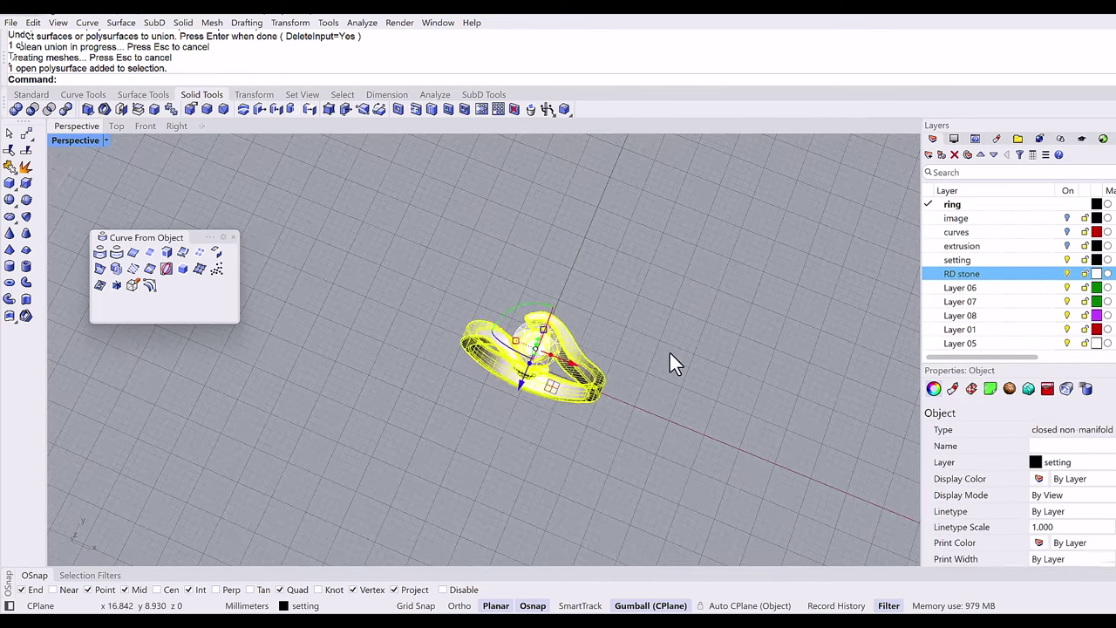